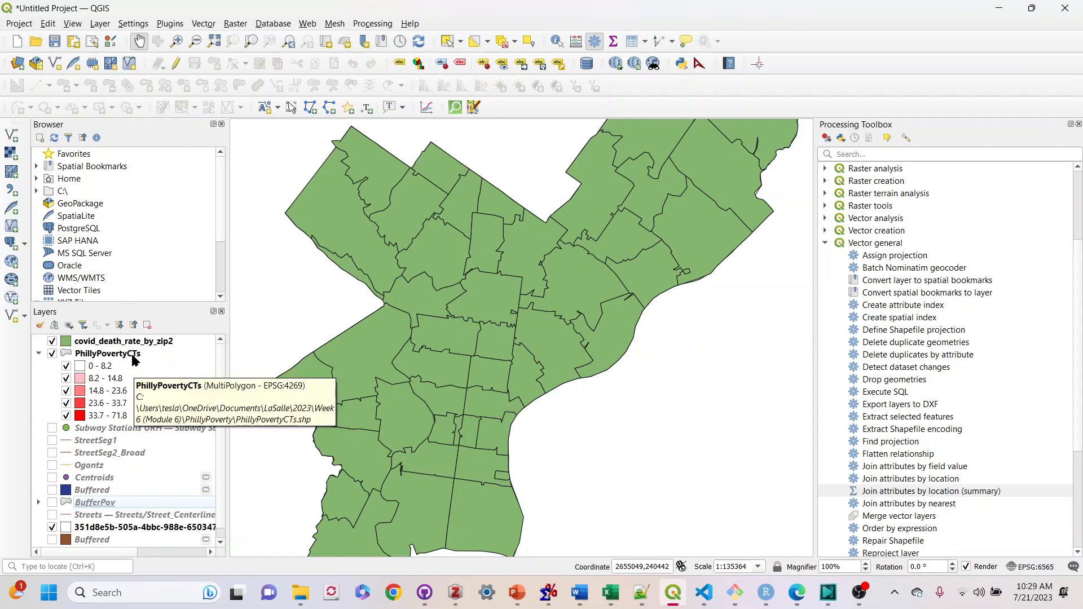
Toggle the covid_death_rate_by_zip2 layer's visibility several times to compare it with the PhillyPovertyCTs map
click(52, 342)
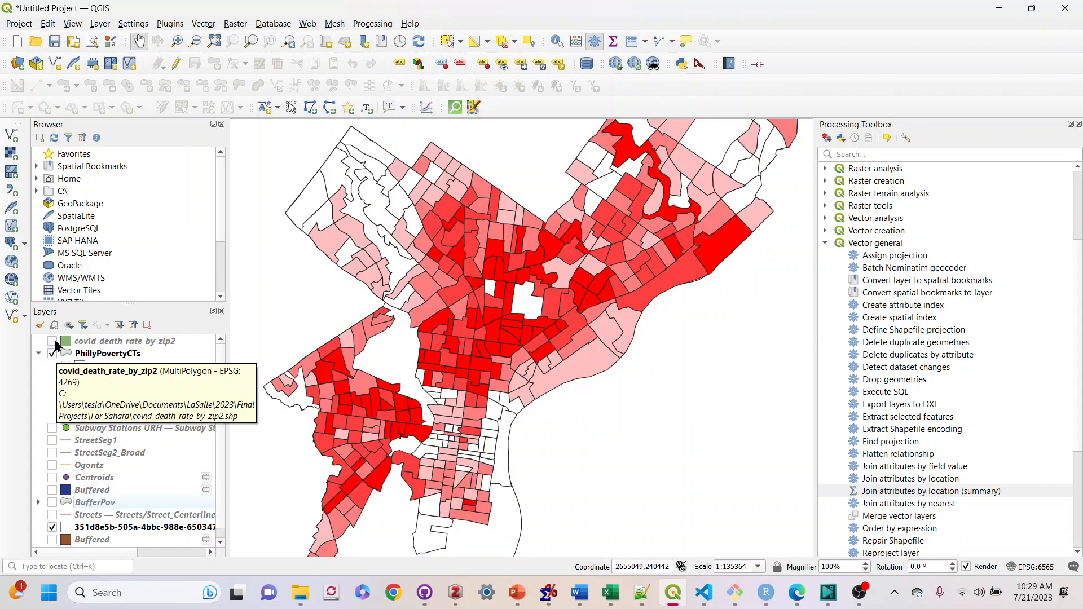
click(52, 341)
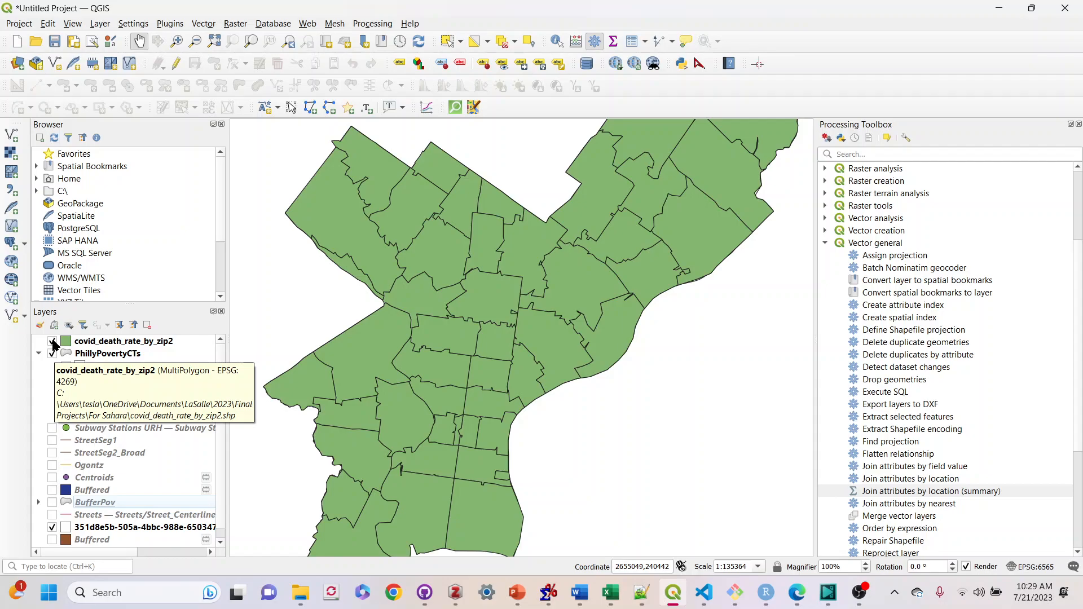
click(52, 341)
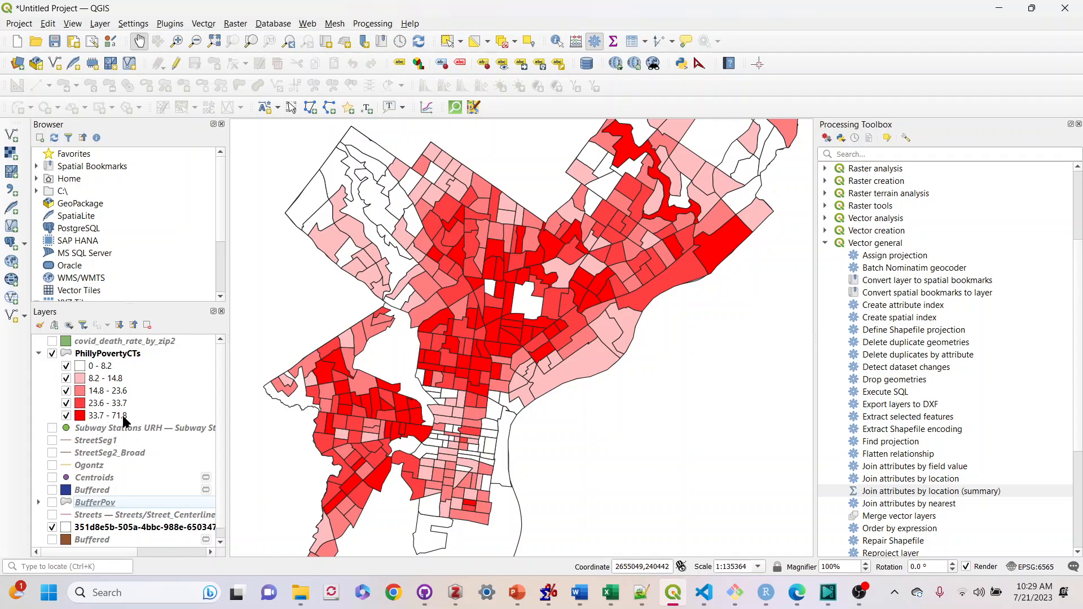
click(52, 342)
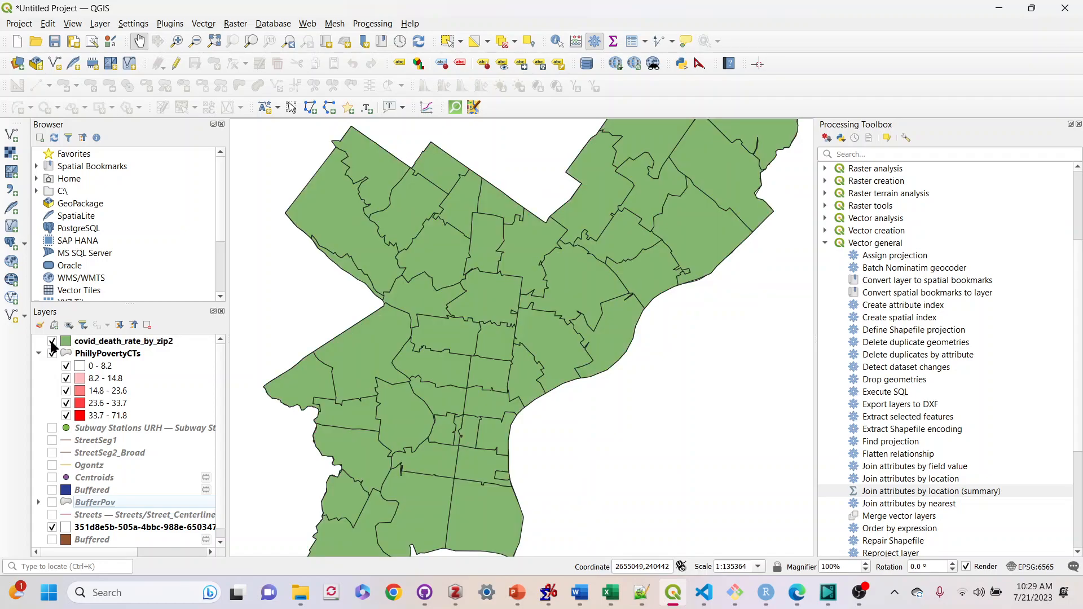
click(52, 342)
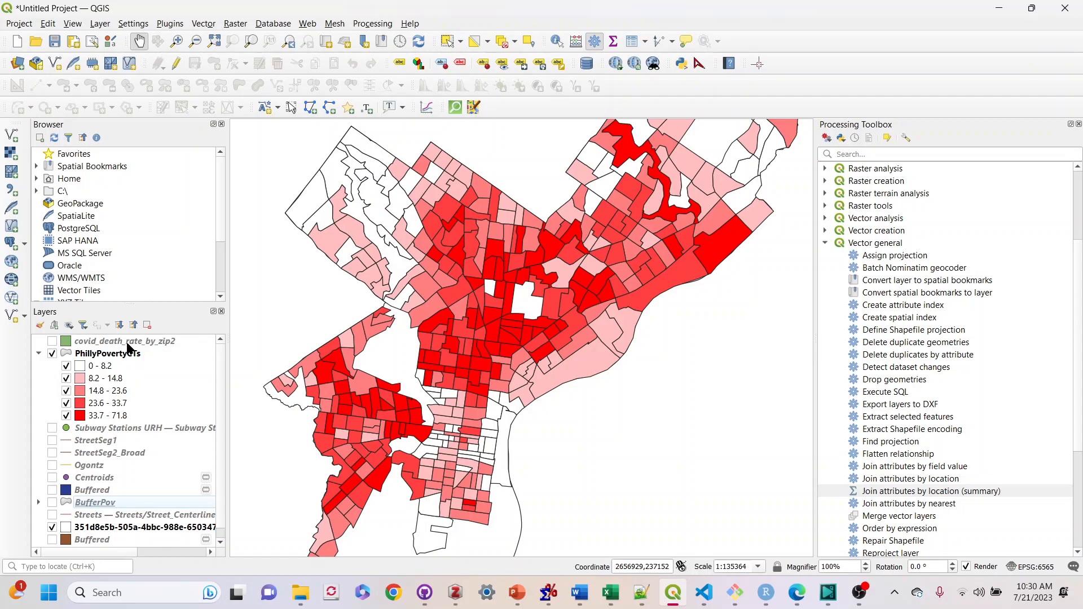
Open the covid_death_rate_by_zip2 layer's symbology and set it to Graduated on death_rate, then classify it
click(128, 343)
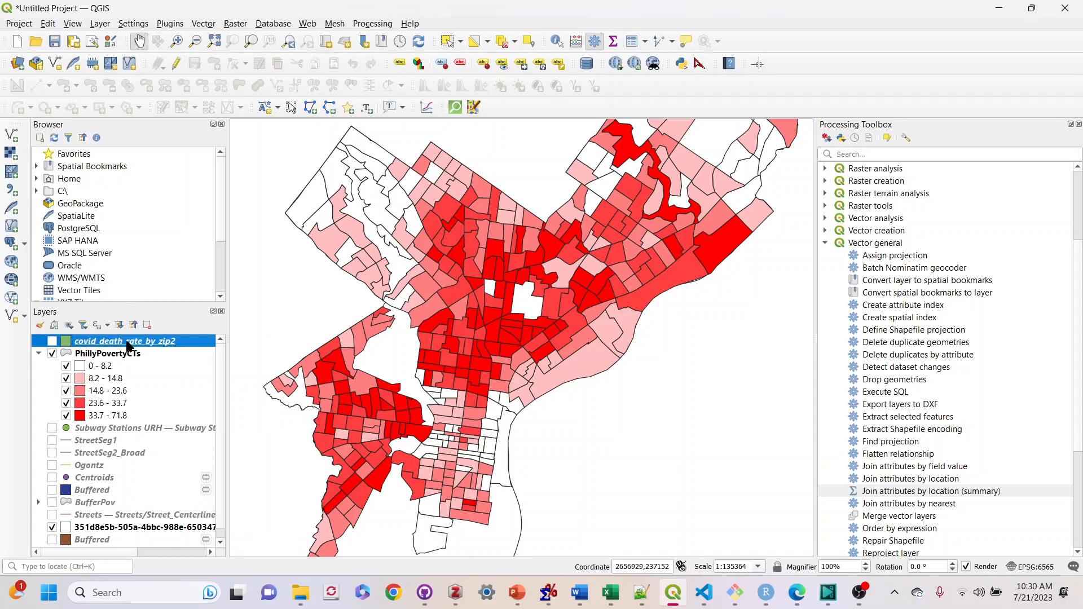
double_click(128, 343)
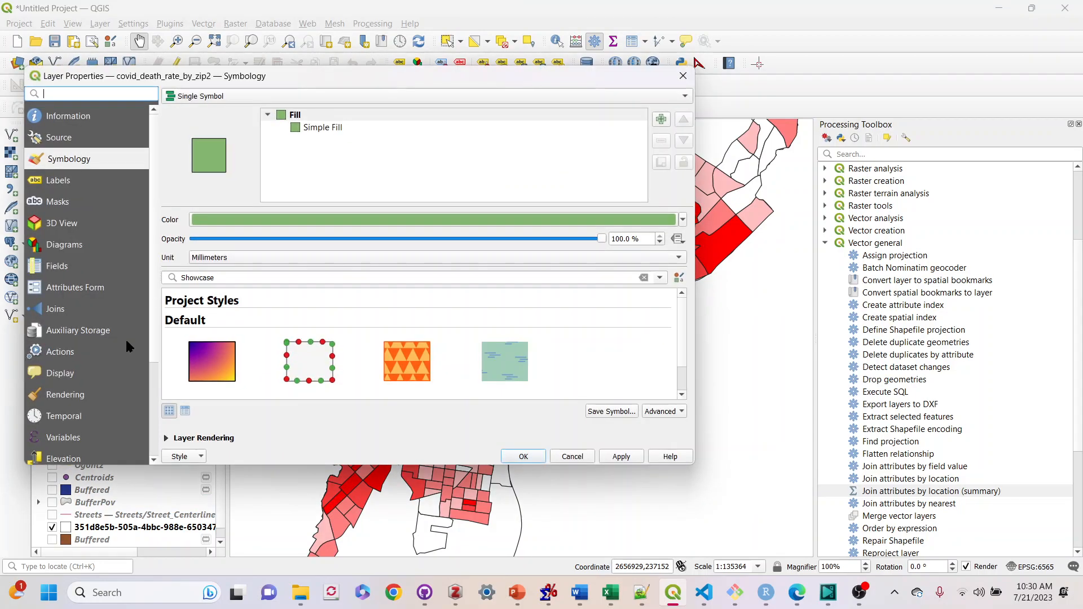
click(320, 97)
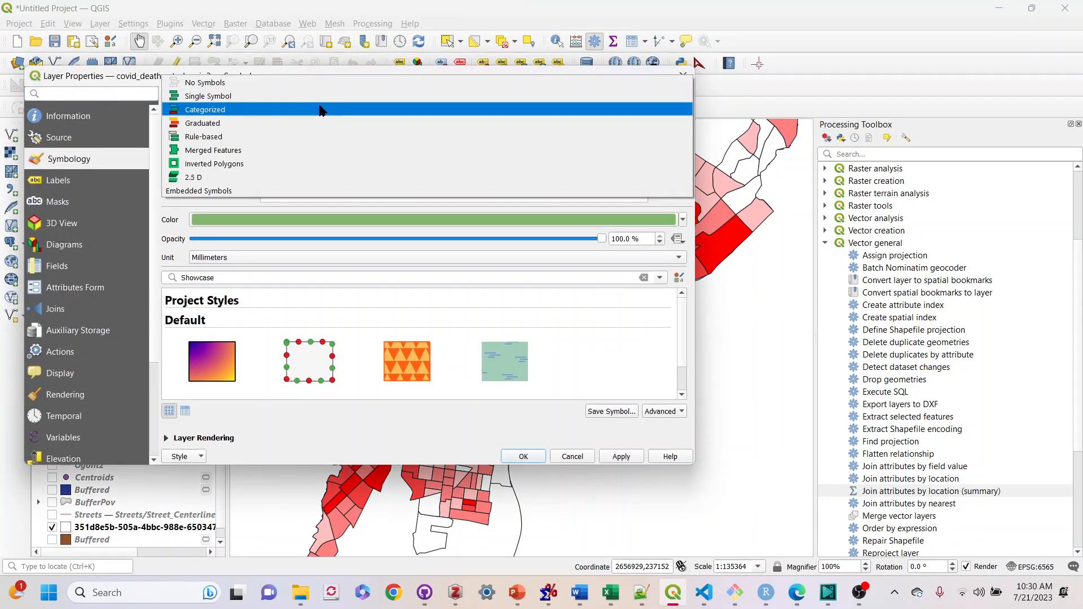
click(319, 123)
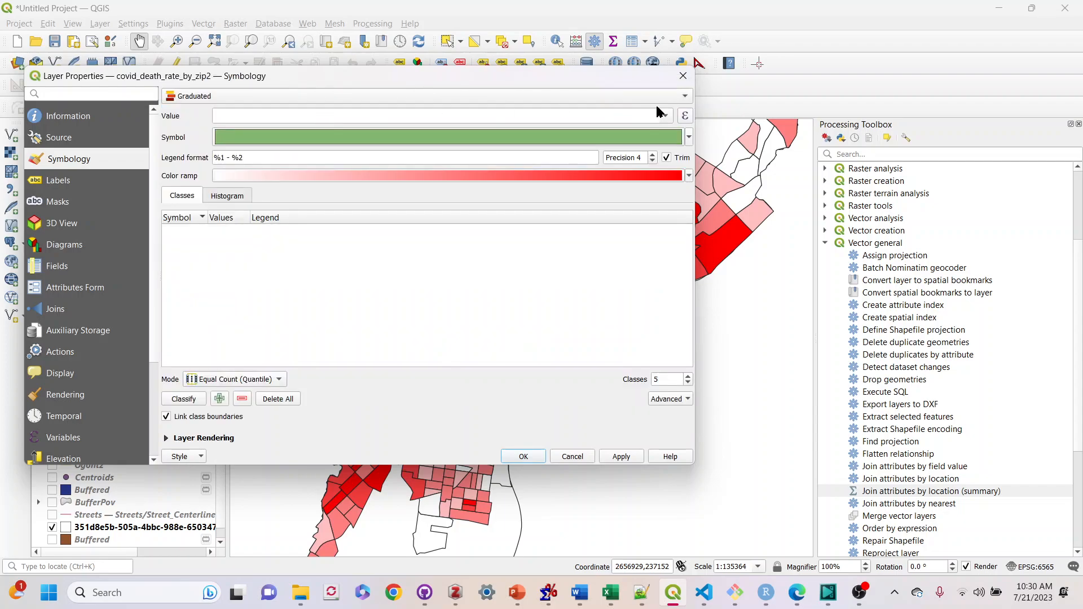
click(667, 117)
click(652, 150)
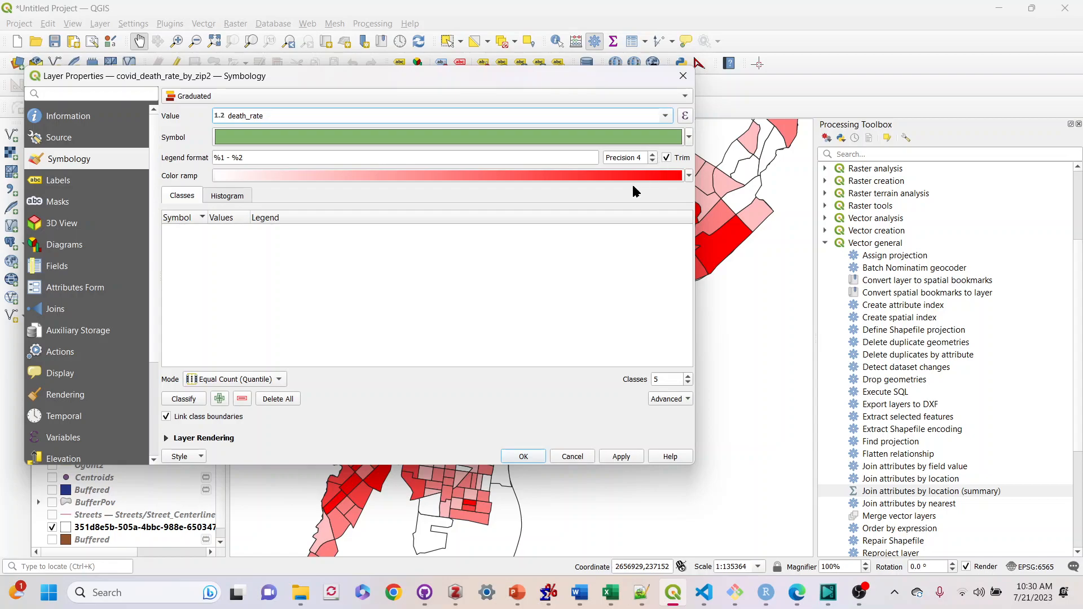
click(181, 399)
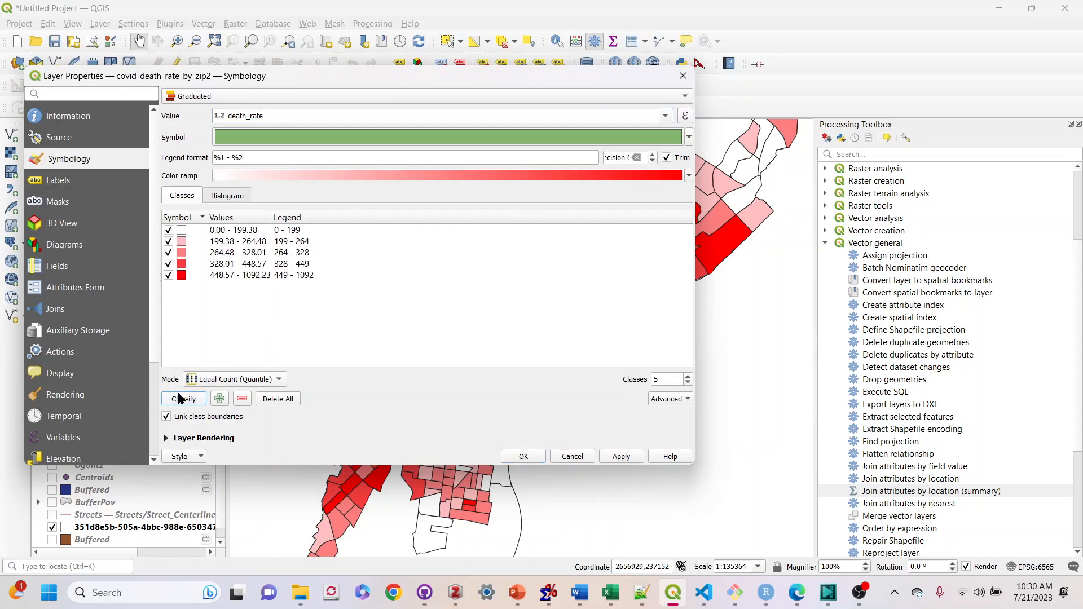
Change the graduated color ramp to a blue ramp and apply the symbology
click(688, 176)
click(326, 221)
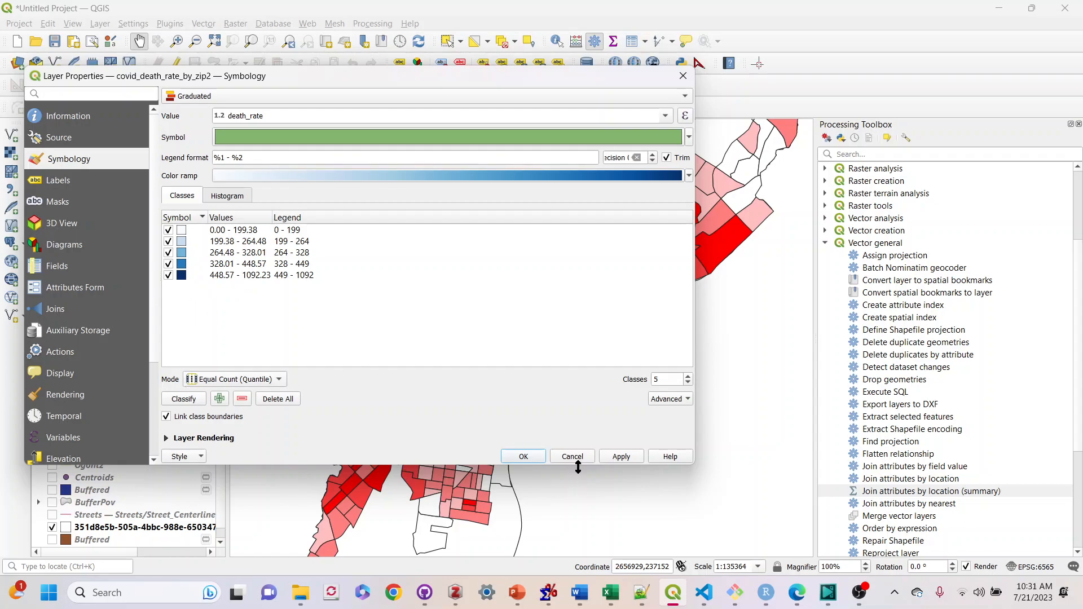
click(623, 456)
click(517, 455)
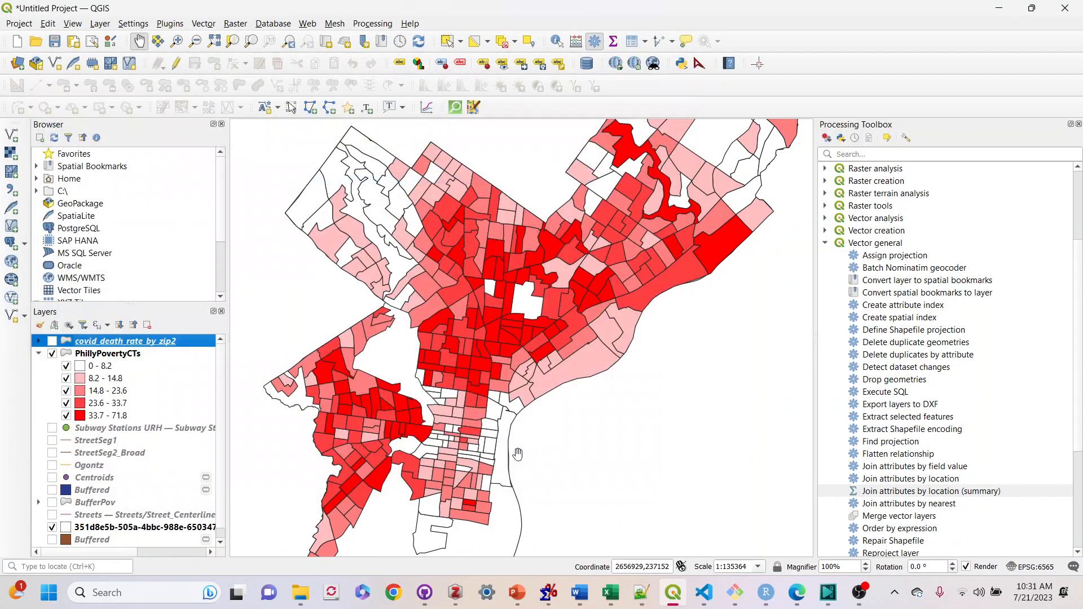
Show the covid death rate layer, expand its legend, and hide the classes 0 - 199, 199 - 264 and 264 - 328
click(52, 341)
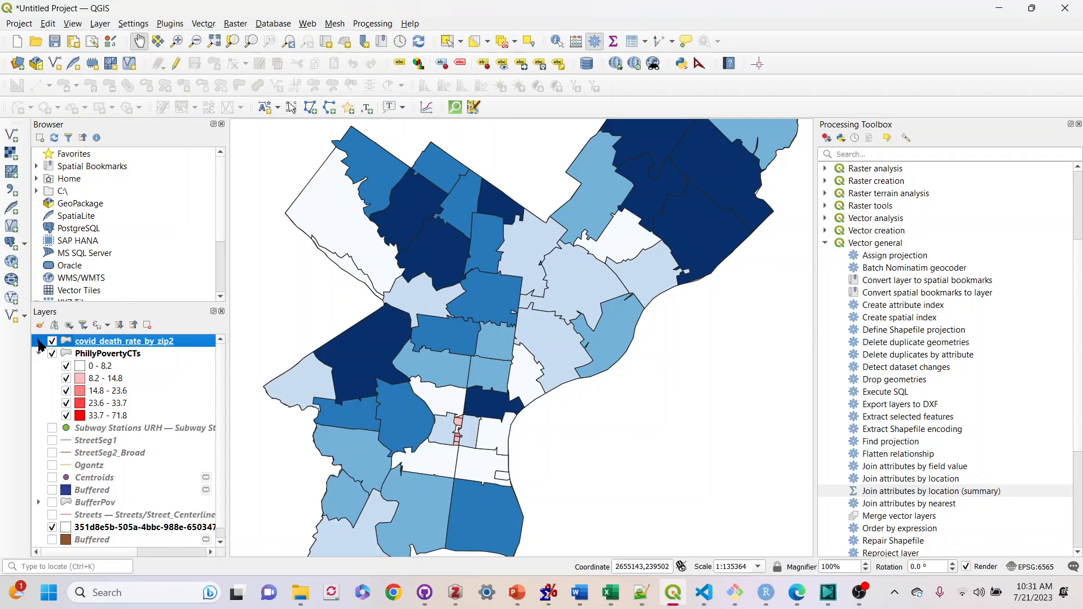
click(38, 342)
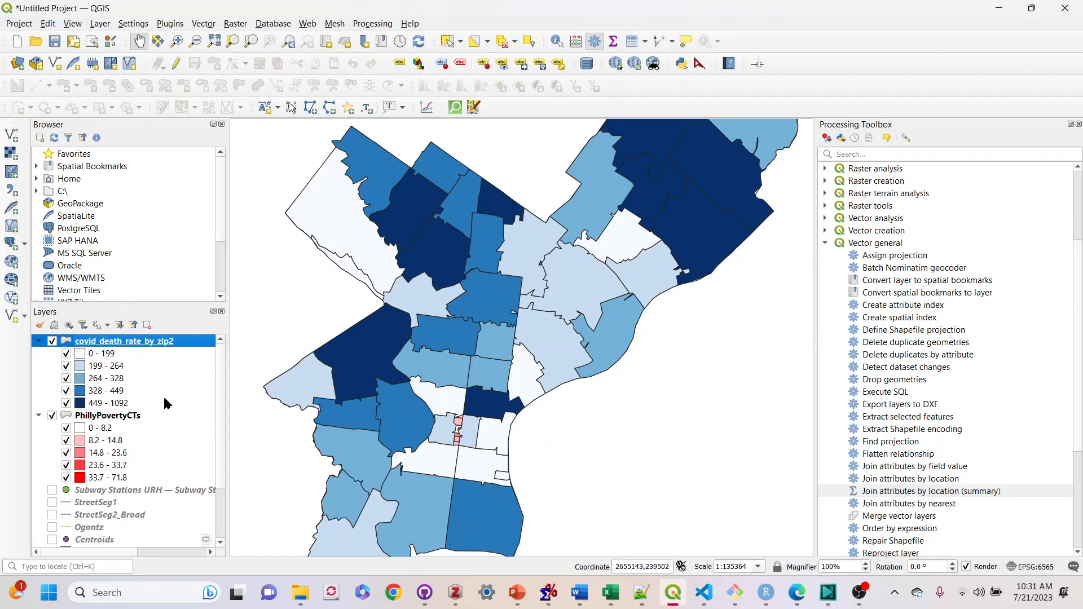
click(66, 354)
click(66, 367)
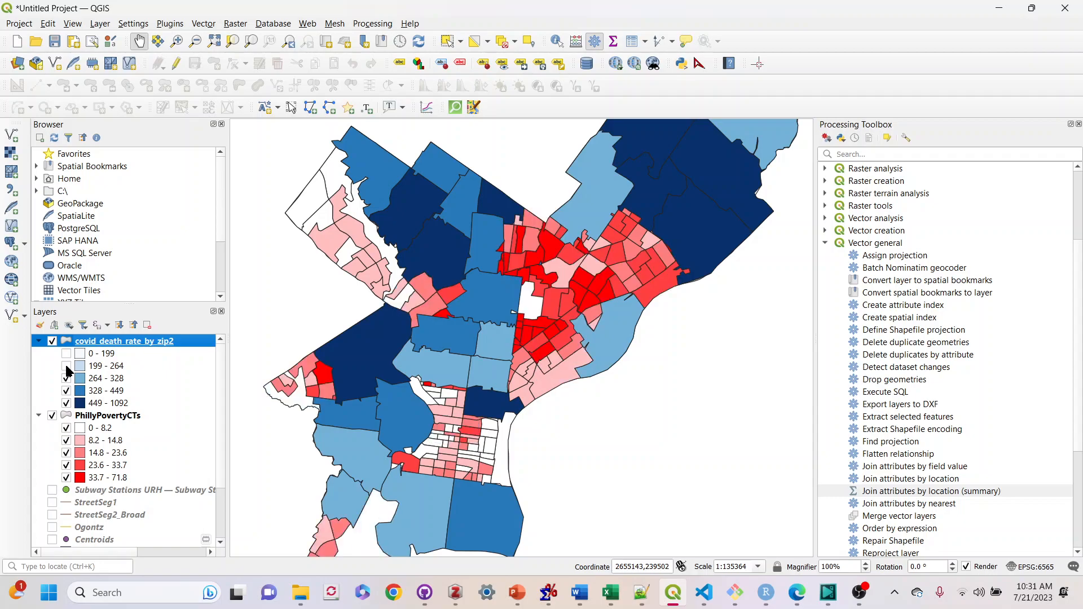
click(66, 379)
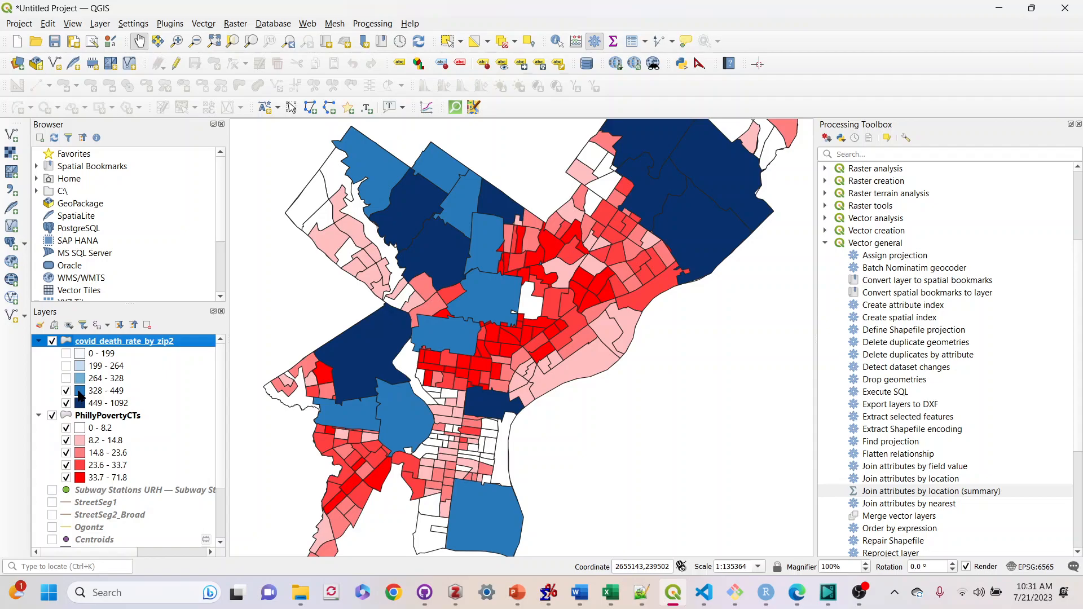
Set the 328 - 449 class's simple fill style to BDiagonal
double_click(81, 395)
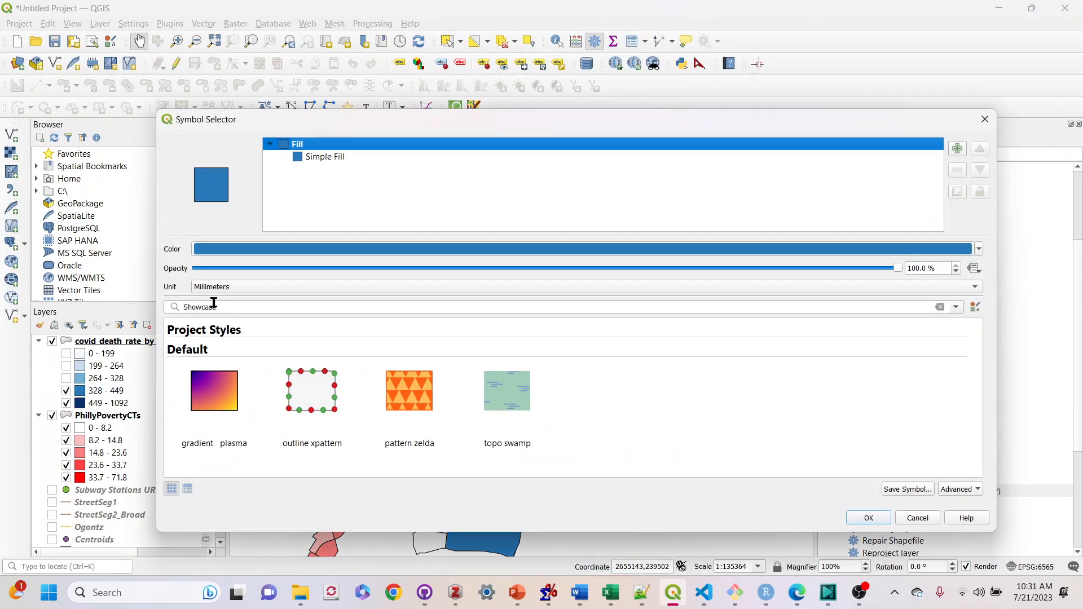
click(307, 163)
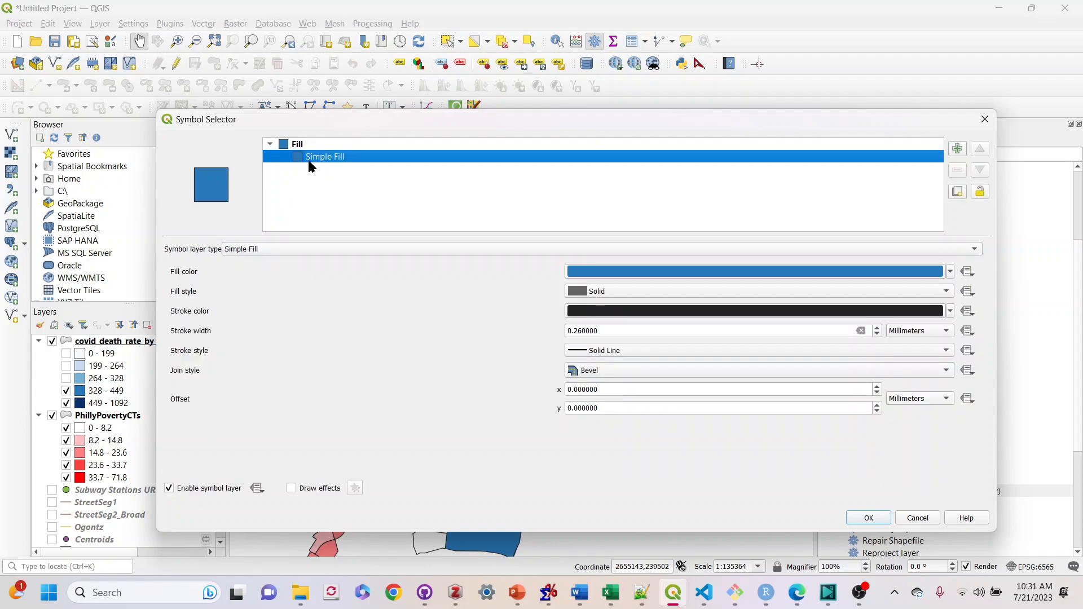
click(634, 294)
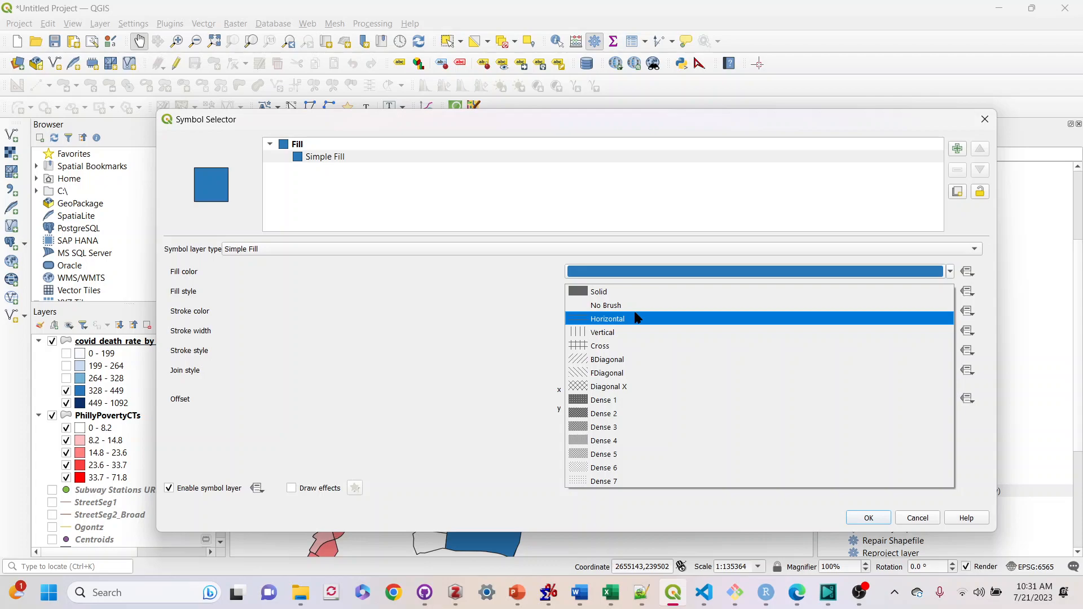
click(635, 366)
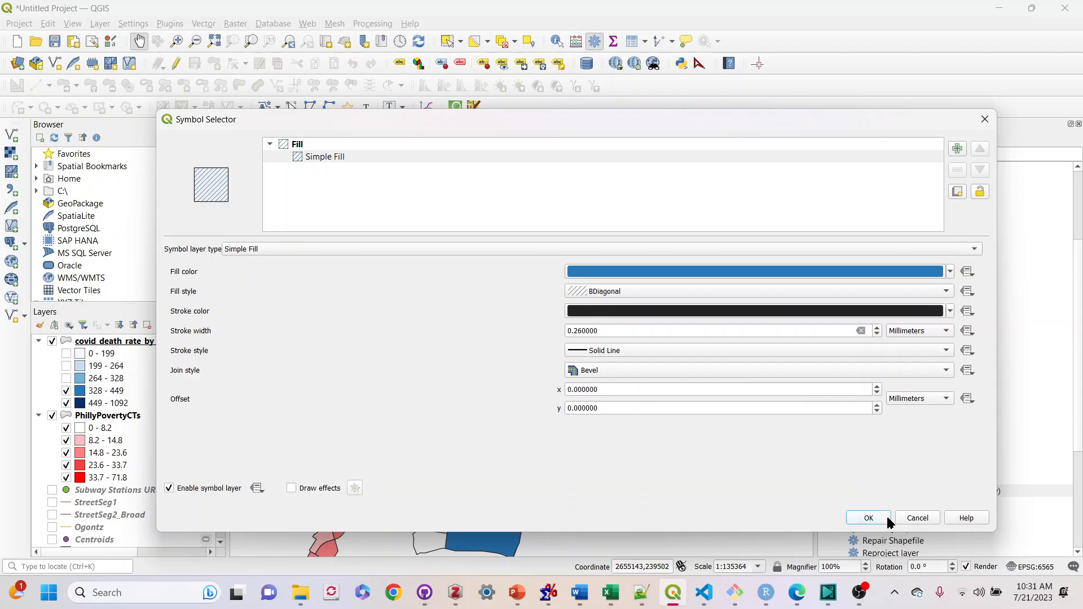
click(869, 519)
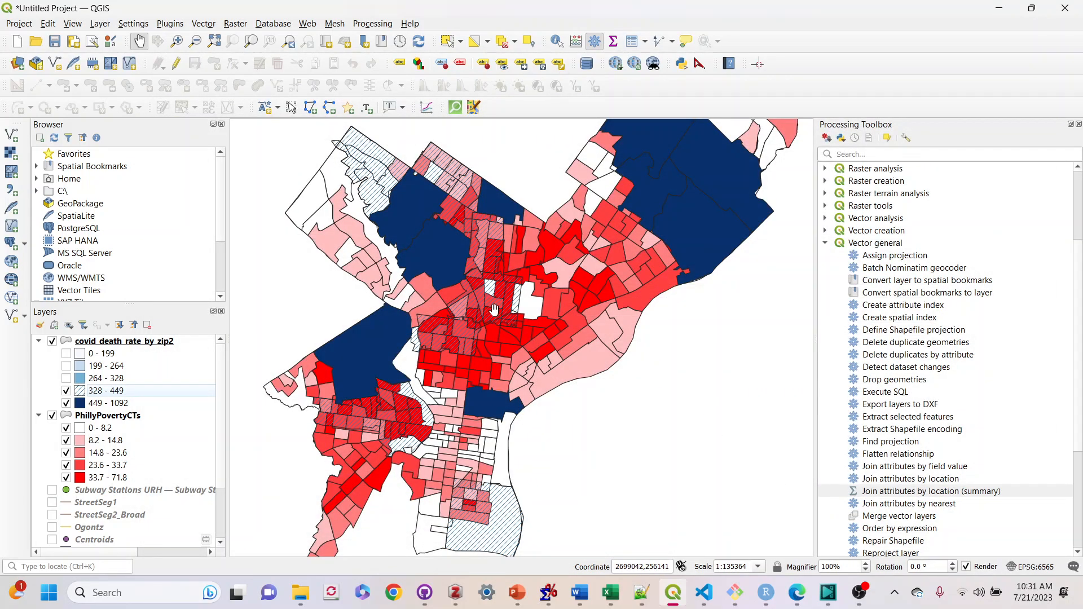
Set the 449 - 1092 class's fill style to Diagonal X with a 0.66 mm stroke width
double_click(82, 404)
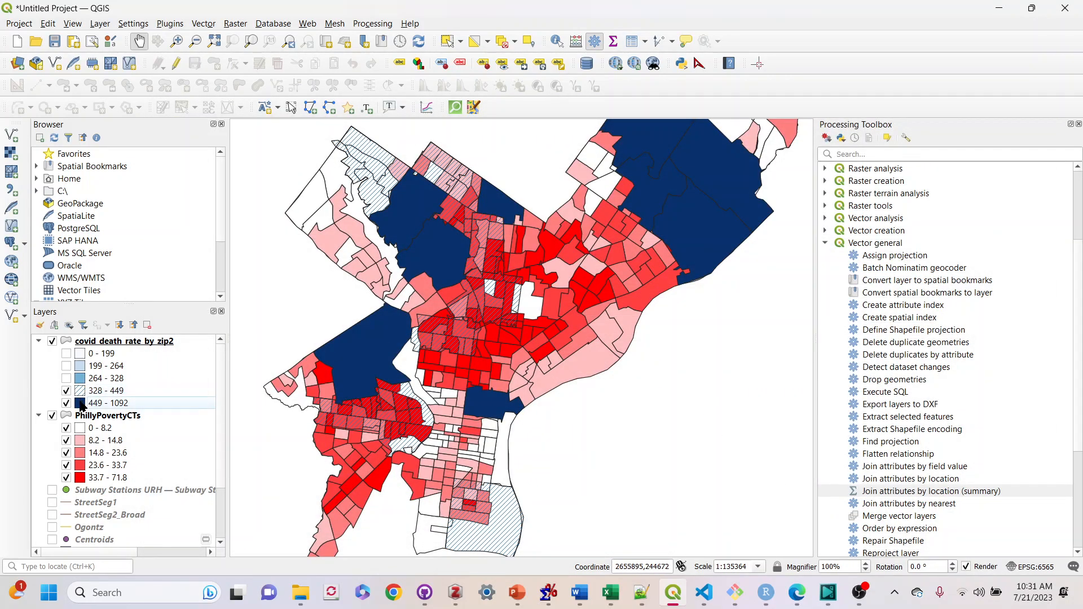
click(345, 158)
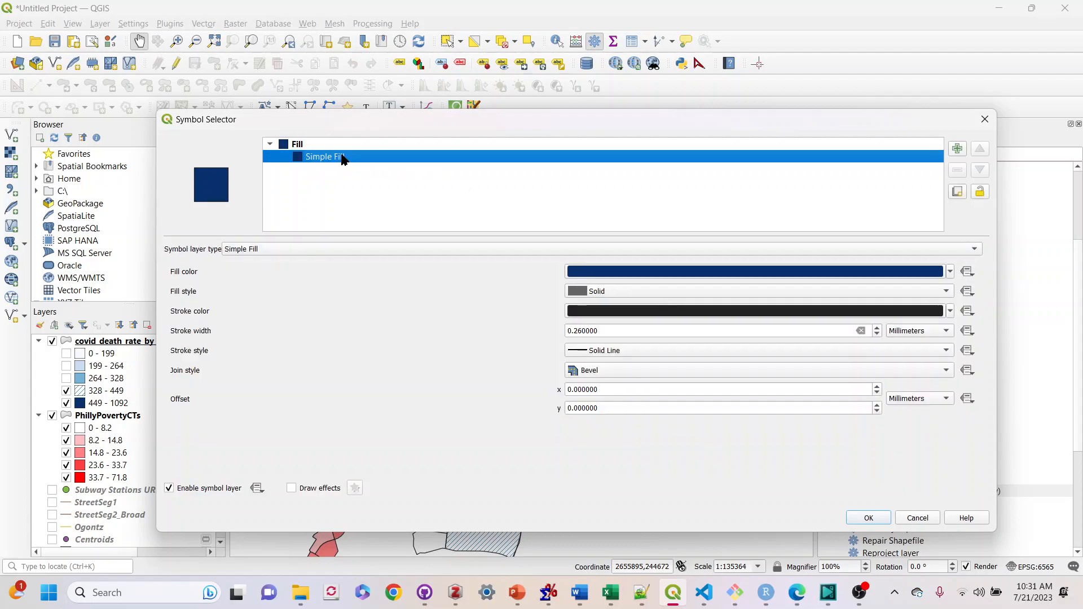
click(597, 292)
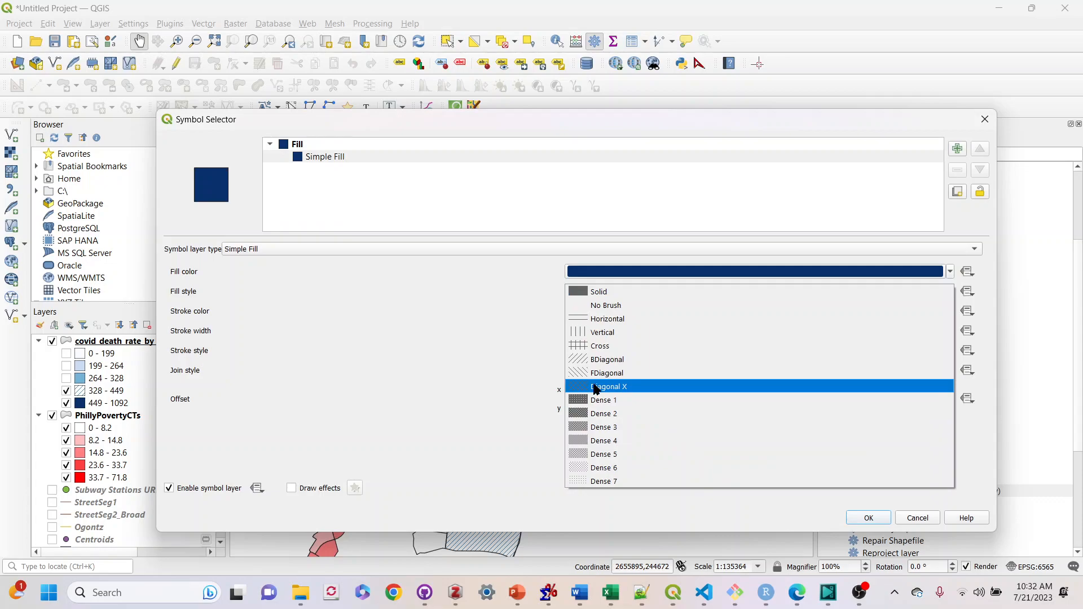
click(597, 387)
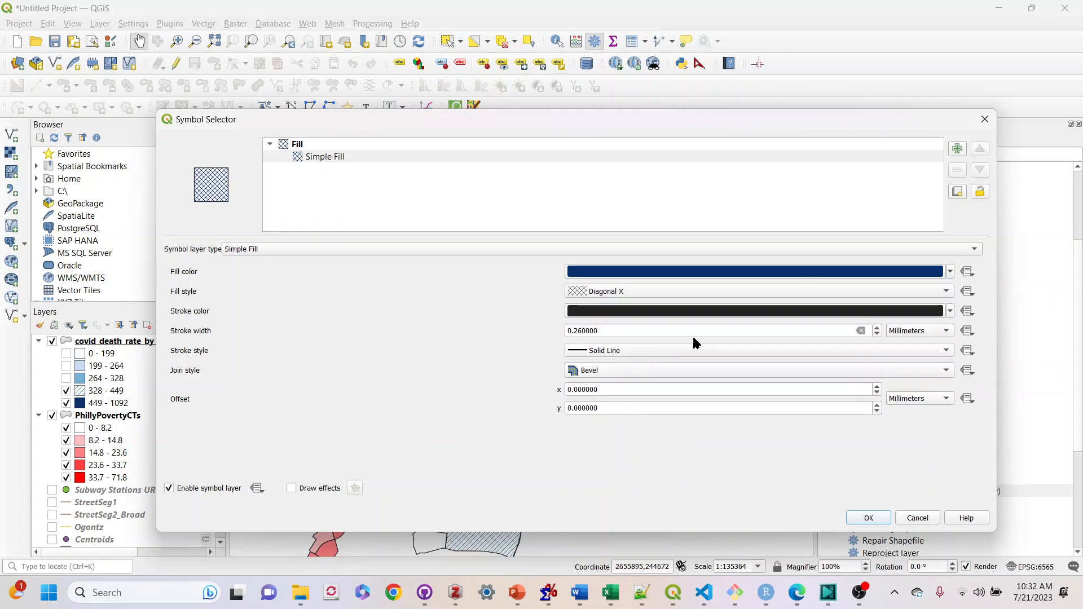
click(878, 328)
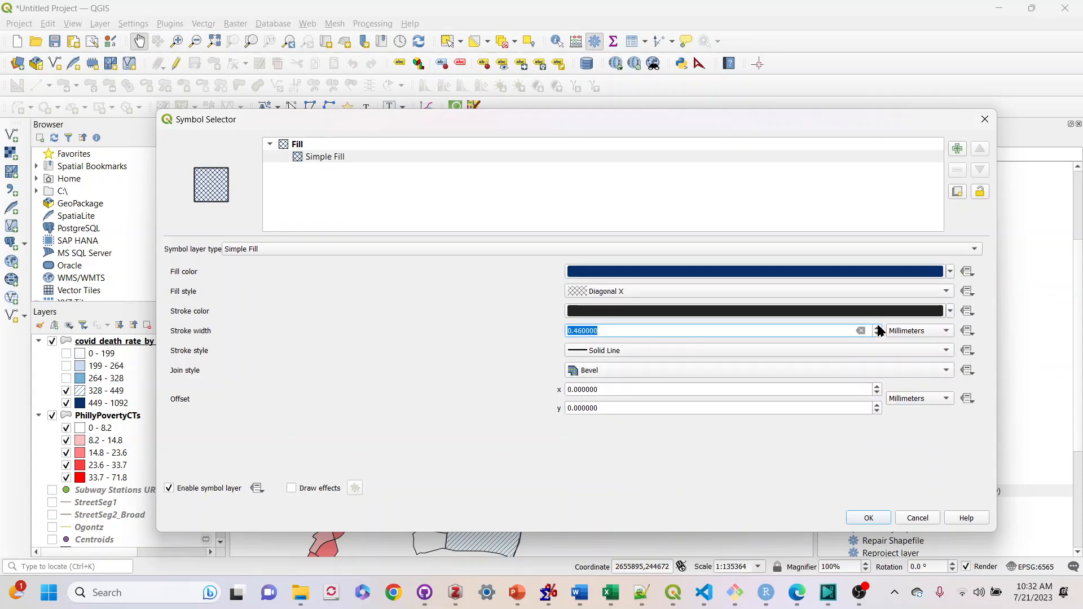
click(878, 328)
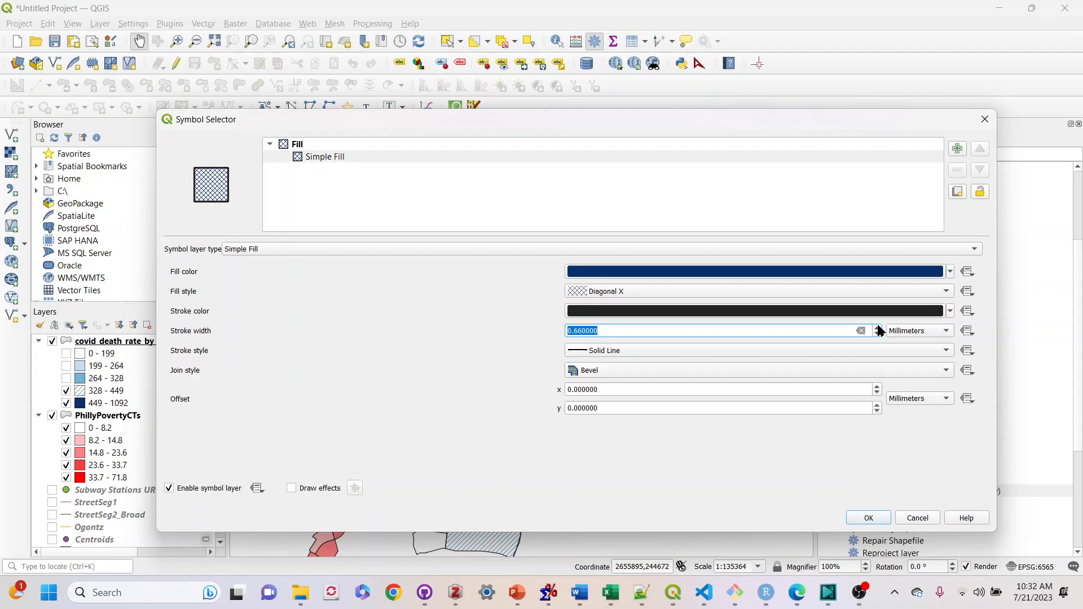
click(870, 518)
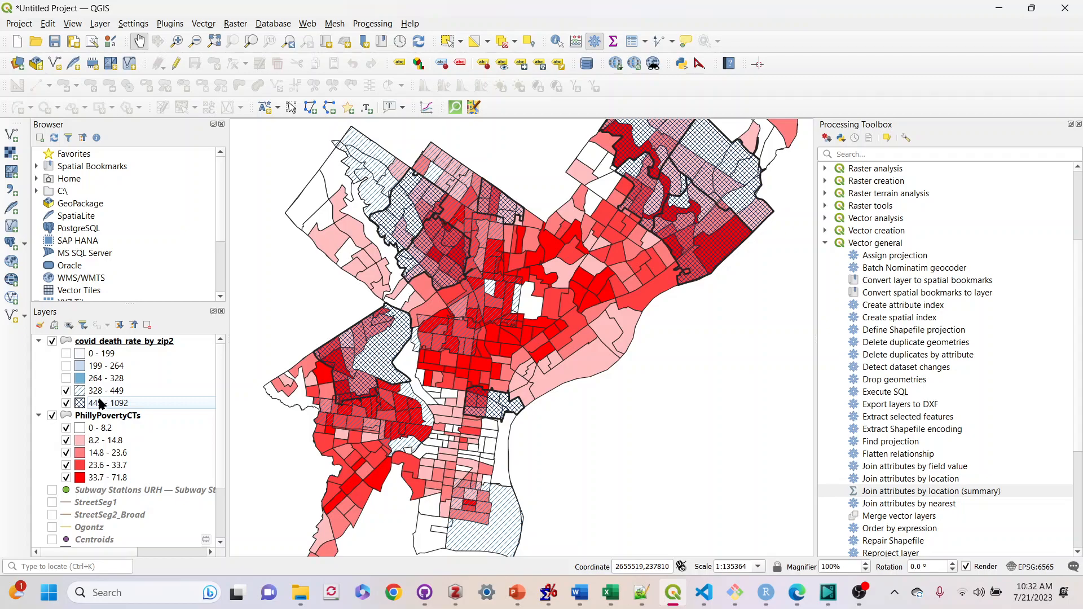
Change the 328 - 449 class's fill style to Diagonal X with a 0.66 mm stroke width
double_click(82, 394)
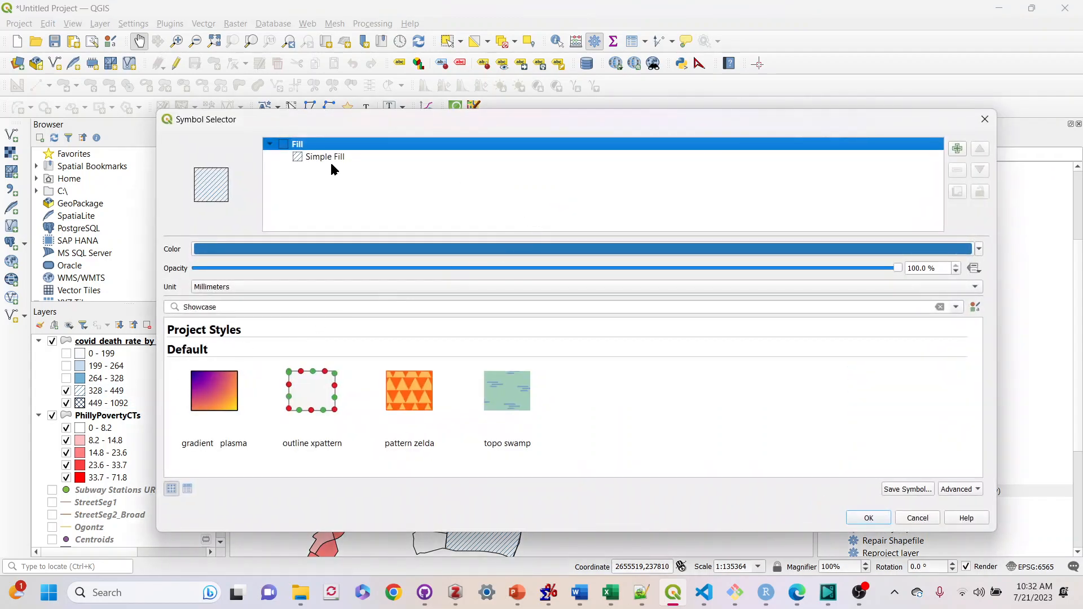
click(331, 159)
click(653, 298)
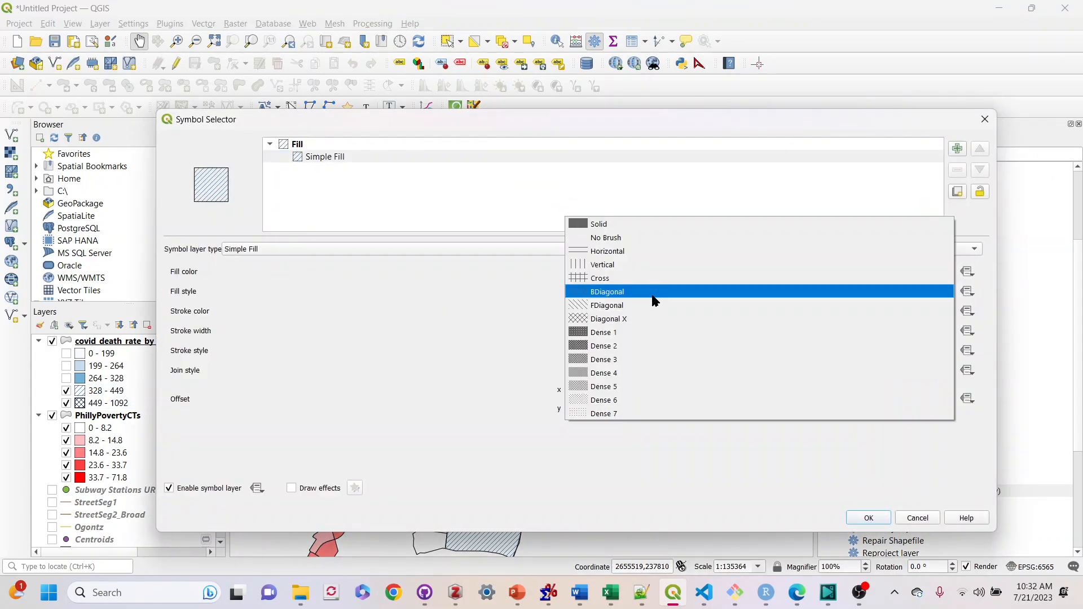
click(646, 314)
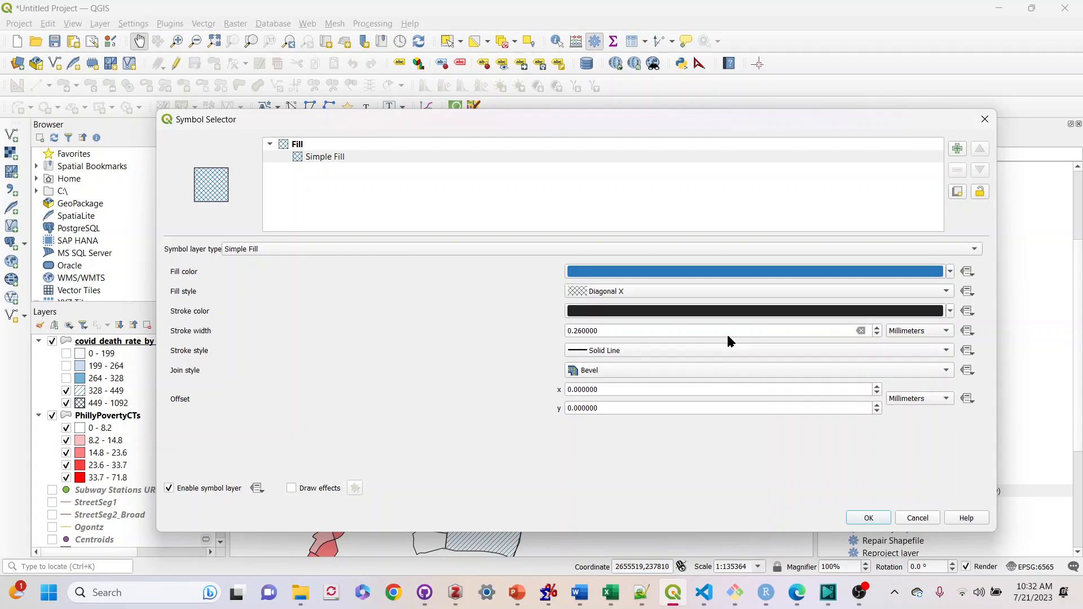
click(877, 328)
click(877, 328)
click(876, 334)
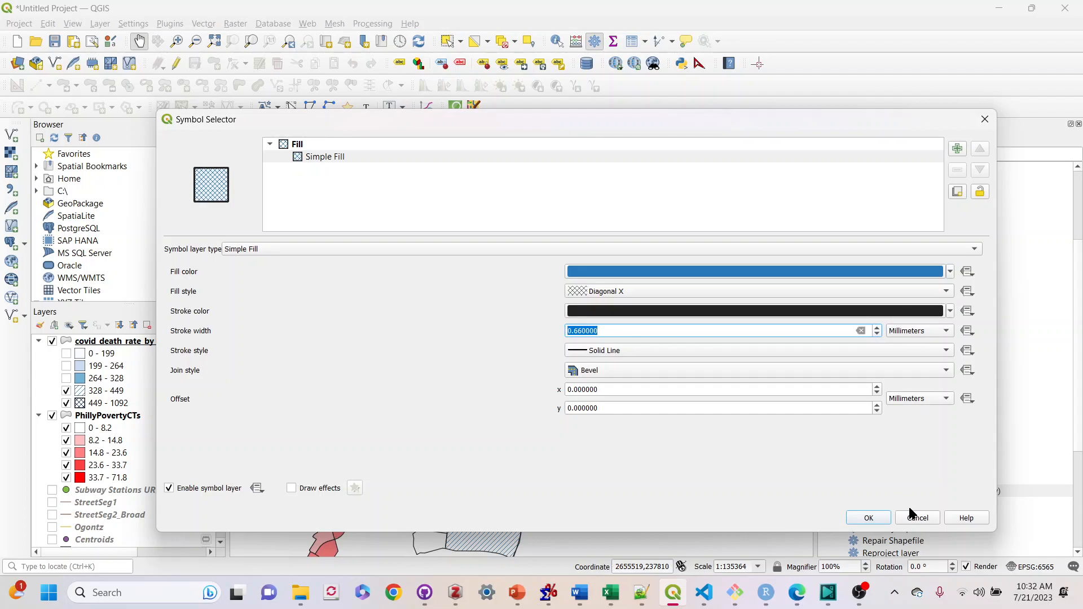
click(869, 518)
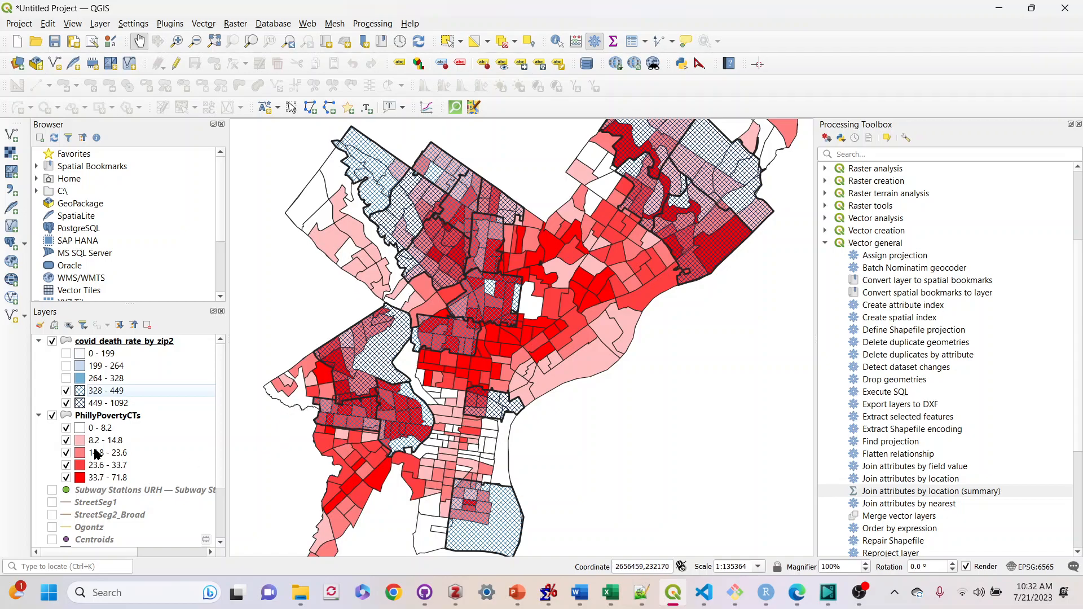
Set the 449 - 1092 class's Simple Fill stroke width to 0.26 mm
double_click(84, 403)
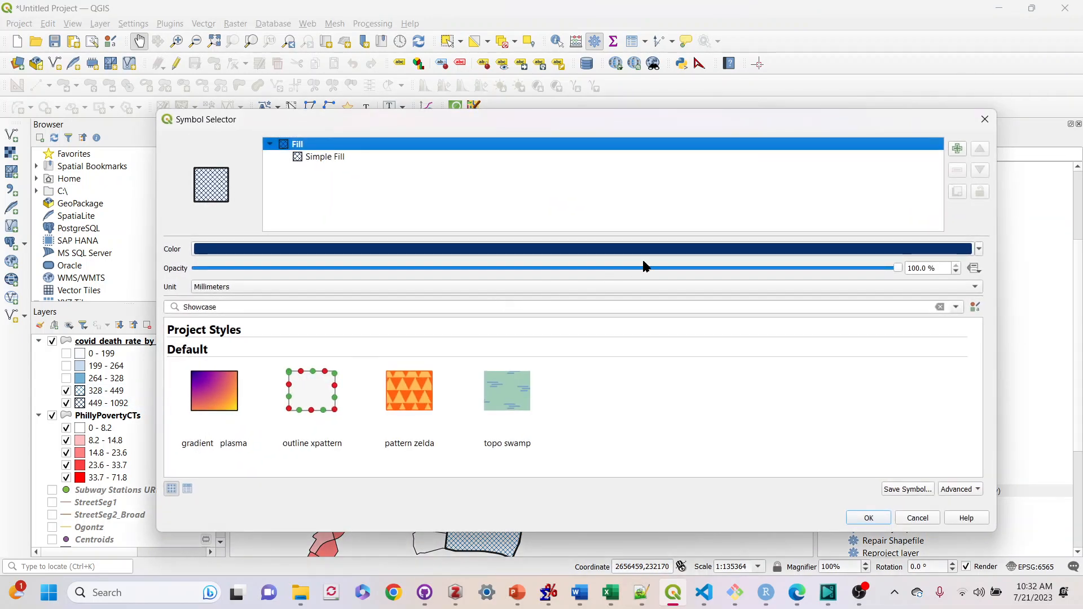
click(339, 158)
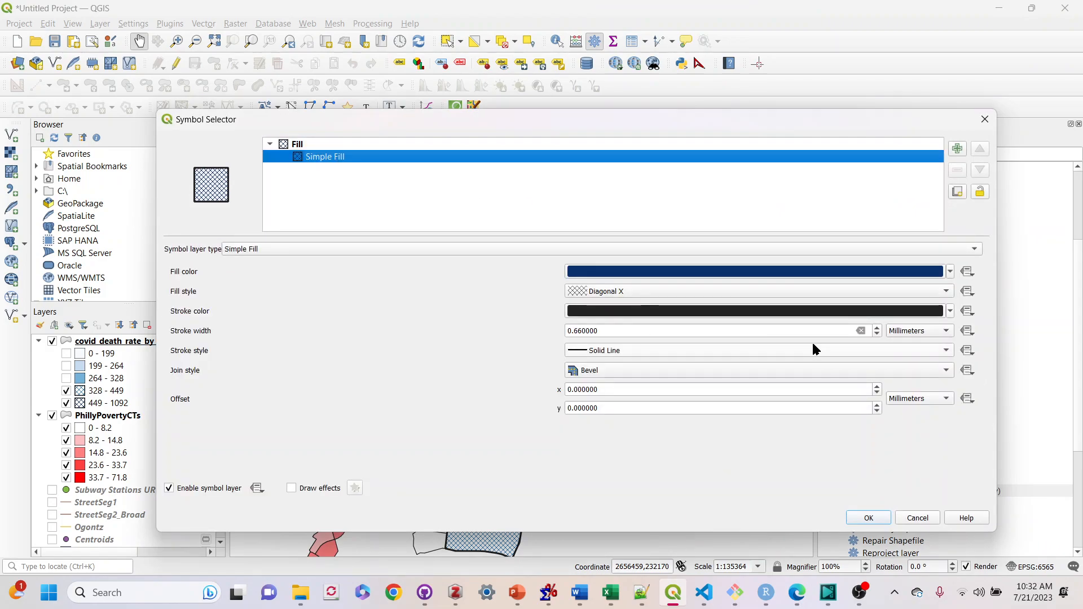
click(876, 334)
click(876, 335)
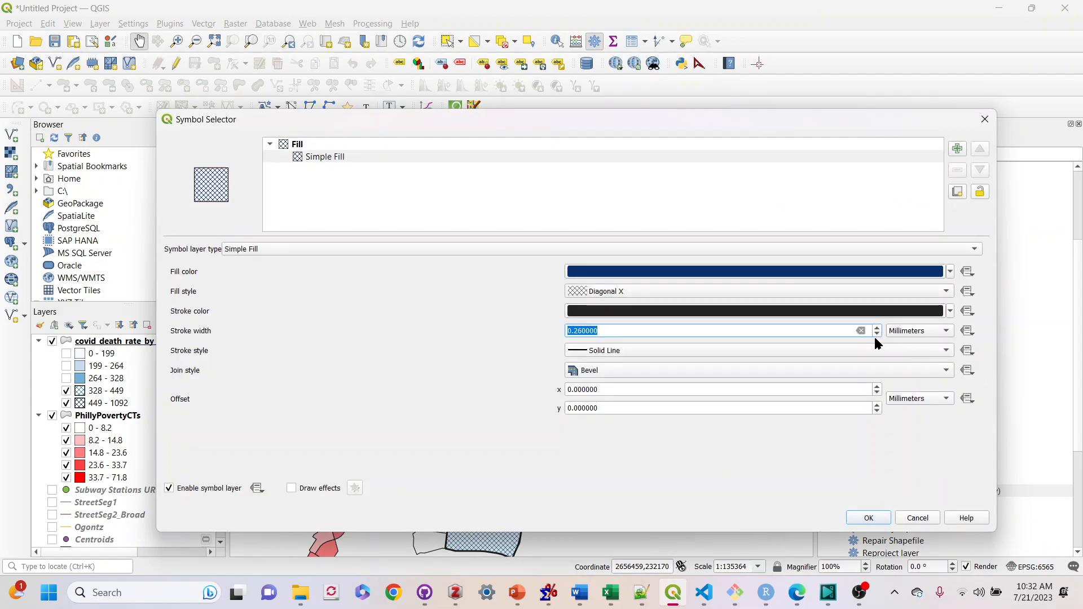
click(884, 518)
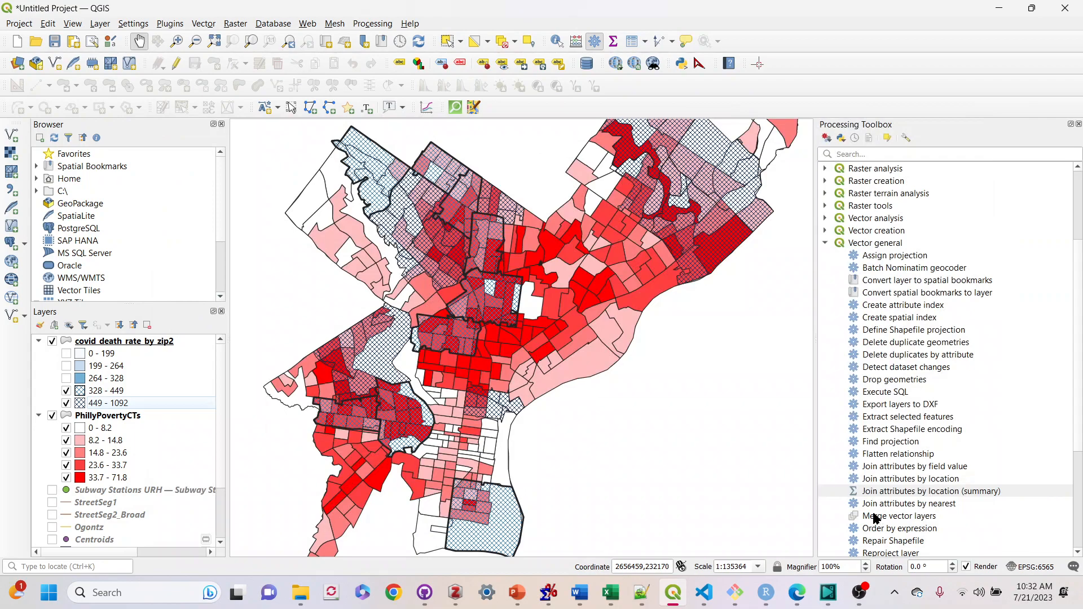
Set the 328 - 449 class's Simple Fill stroke width to 0.26 mm as well
double_click(83, 391)
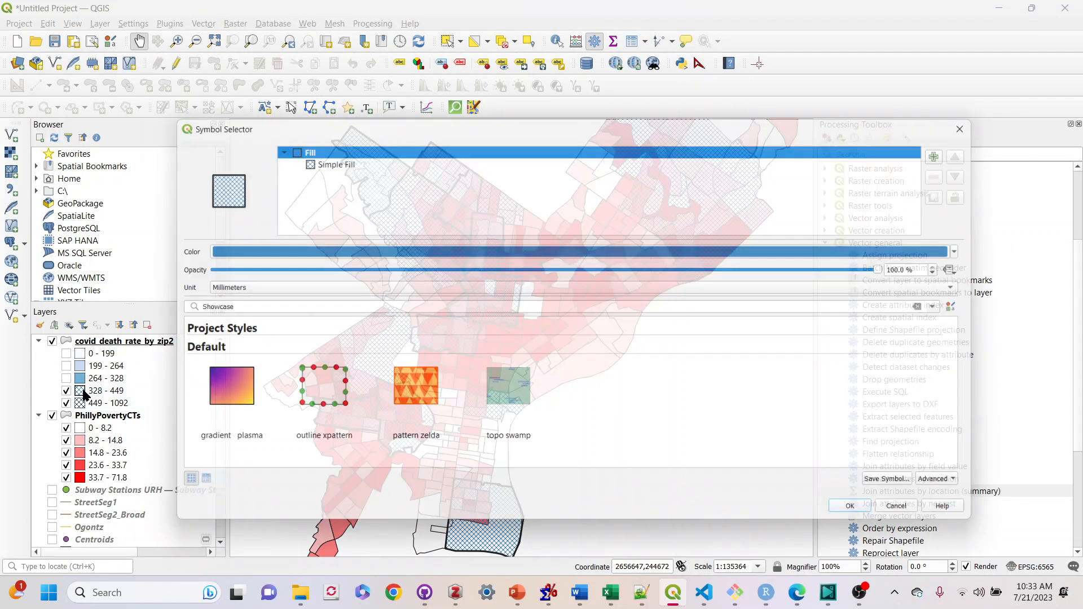
click(339, 158)
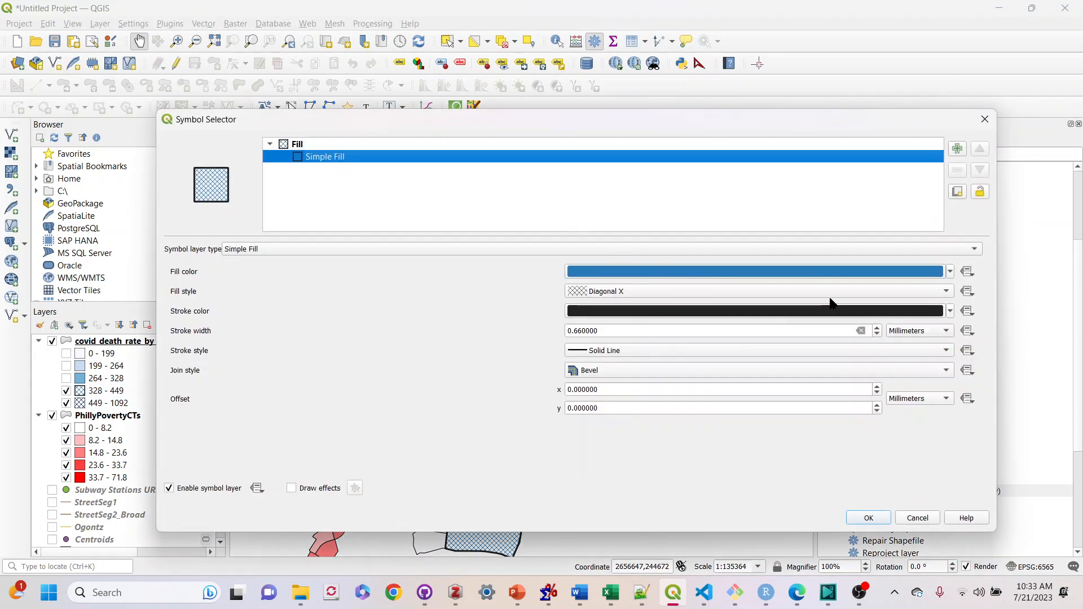
click(877, 334)
click(877, 334)
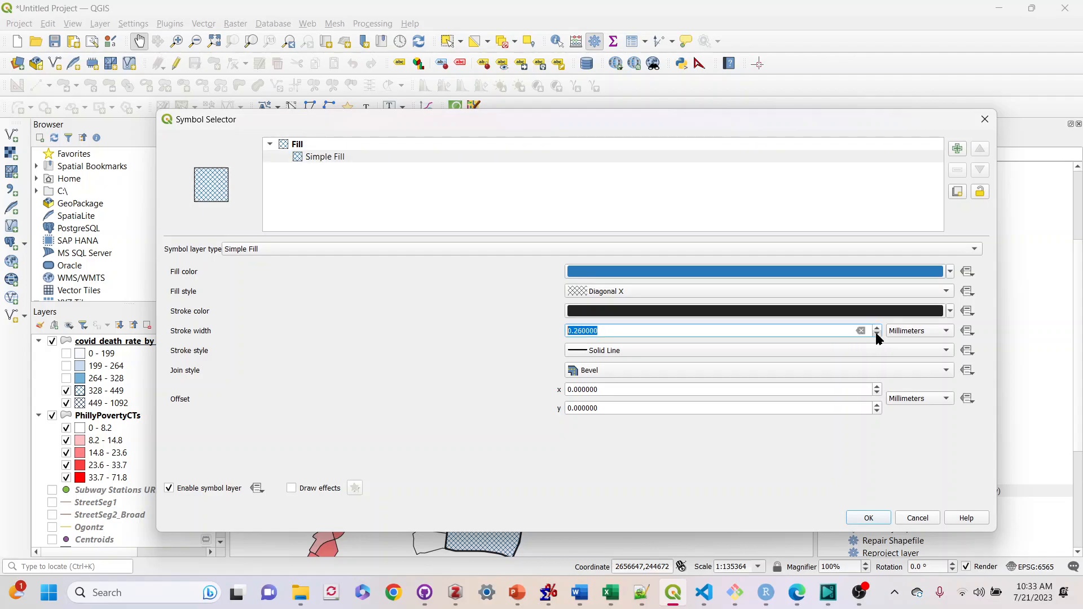
click(882, 519)
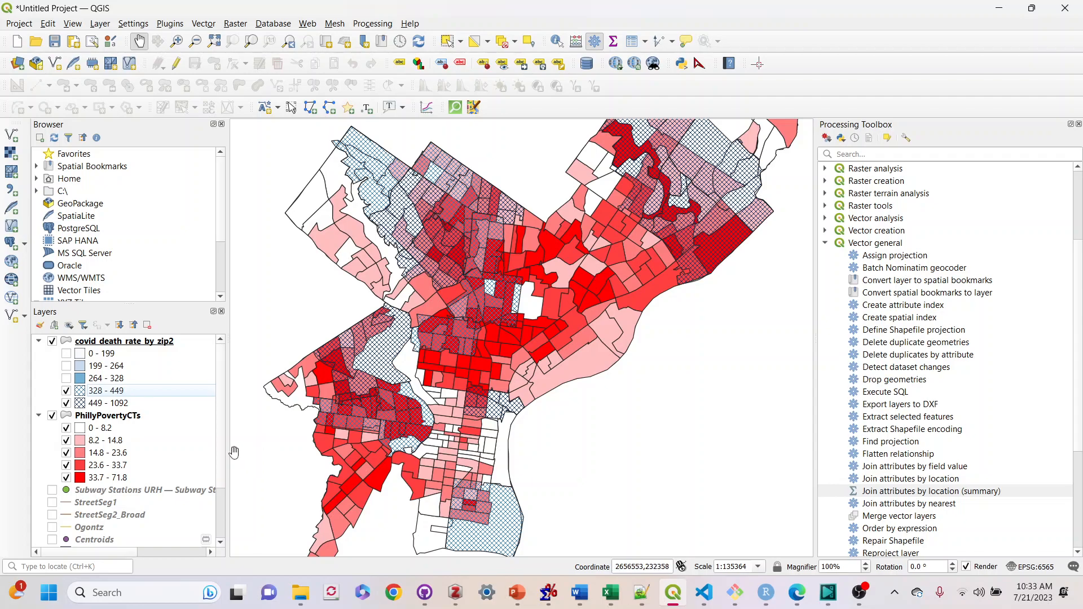
Set the PhillyPovertyCTs 0 - 8.2 class's stroke style to No Pen
double_click(81, 427)
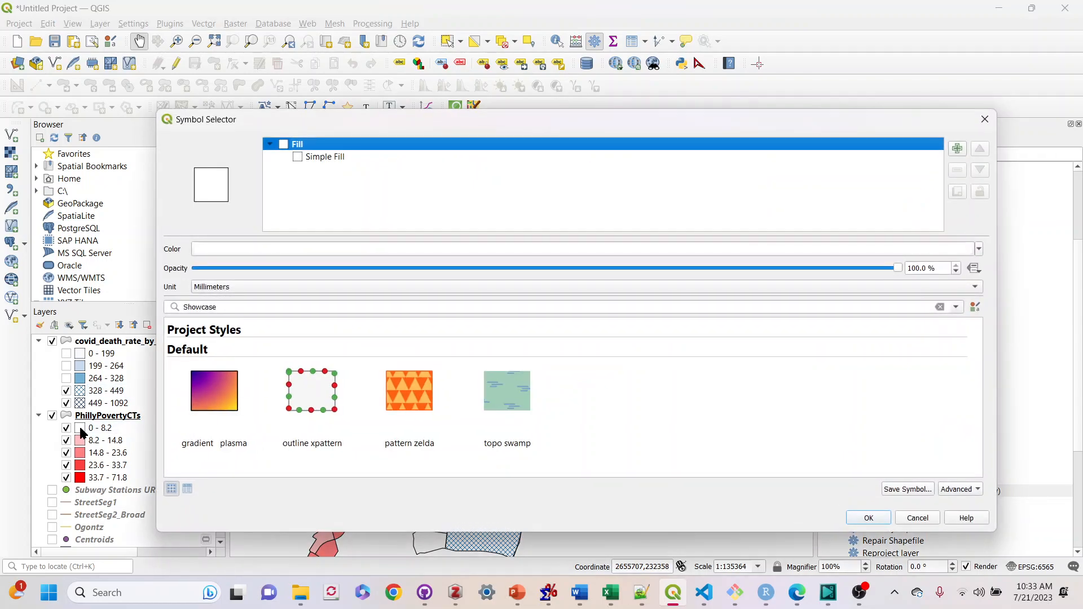
click(322, 158)
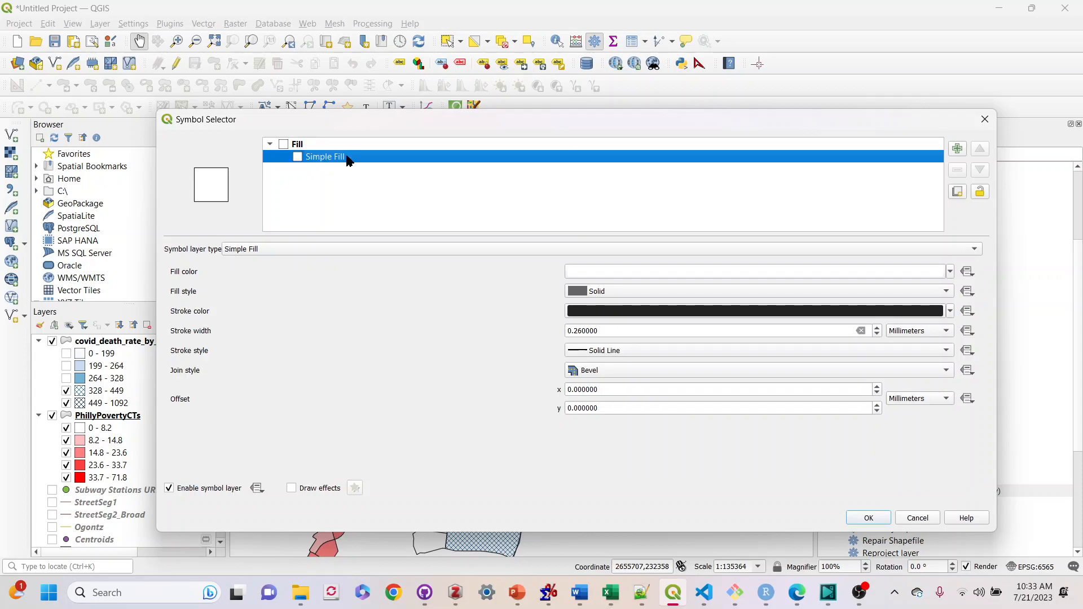
click(613, 348)
click(624, 362)
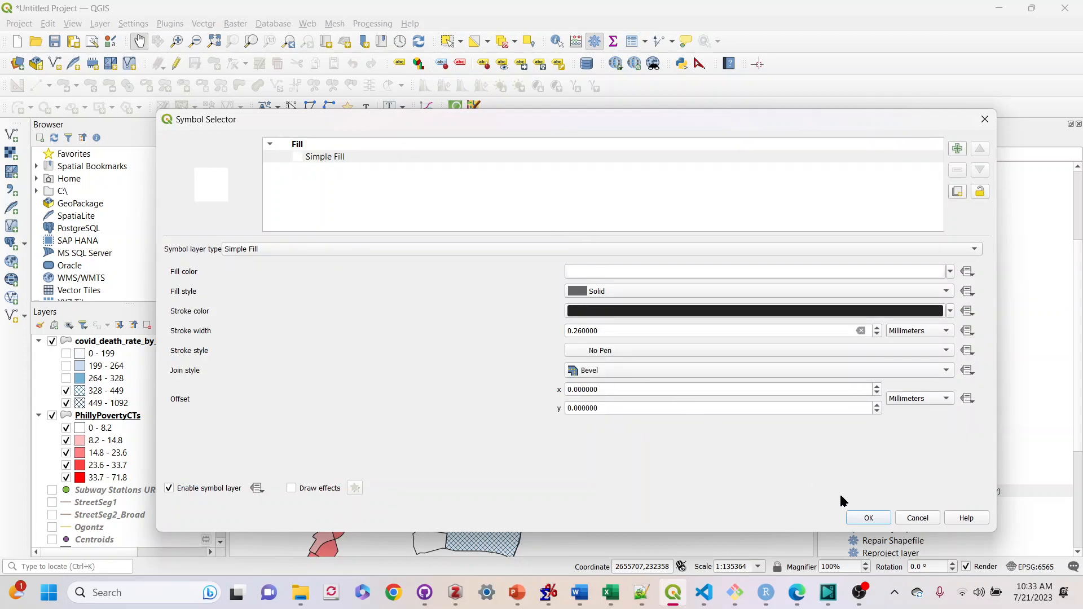
click(861, 522)
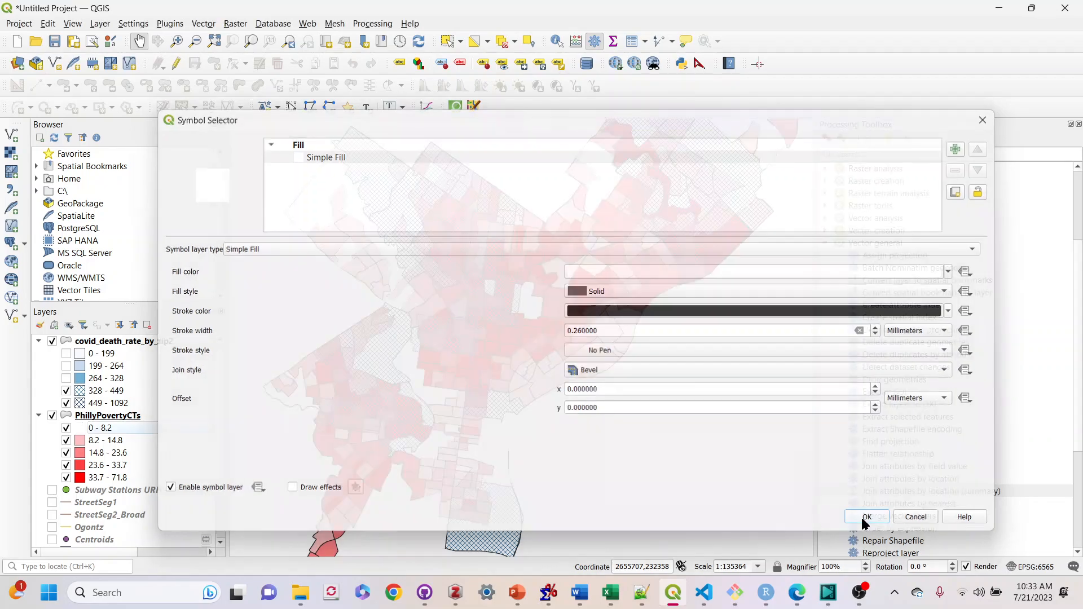
Set the 8.2 - 14.8 poverty class's stroke style to No Pen
double_click(81, 441)
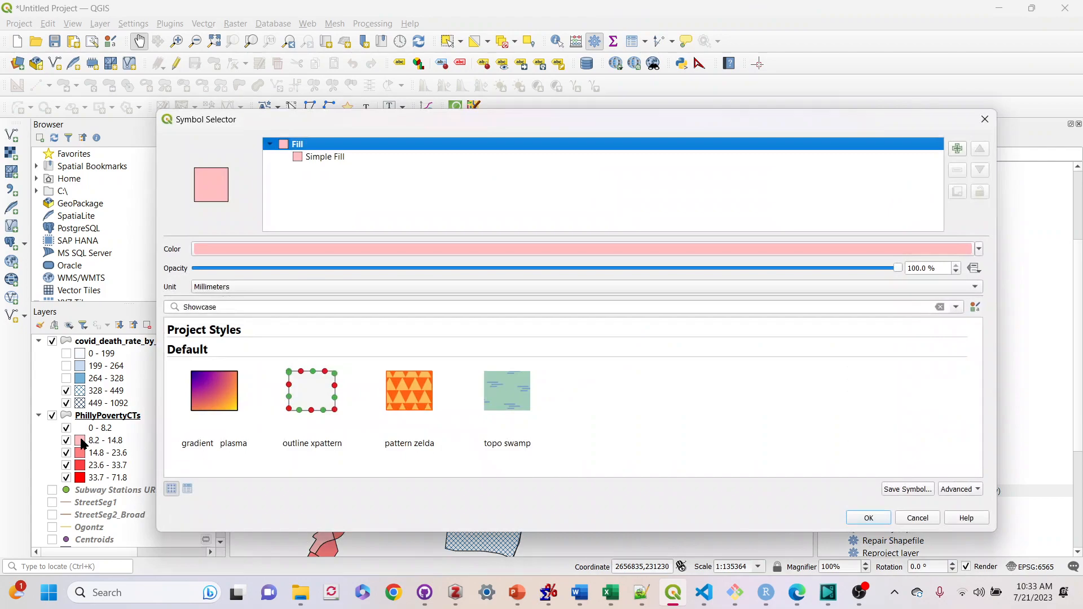
click(305, 158)
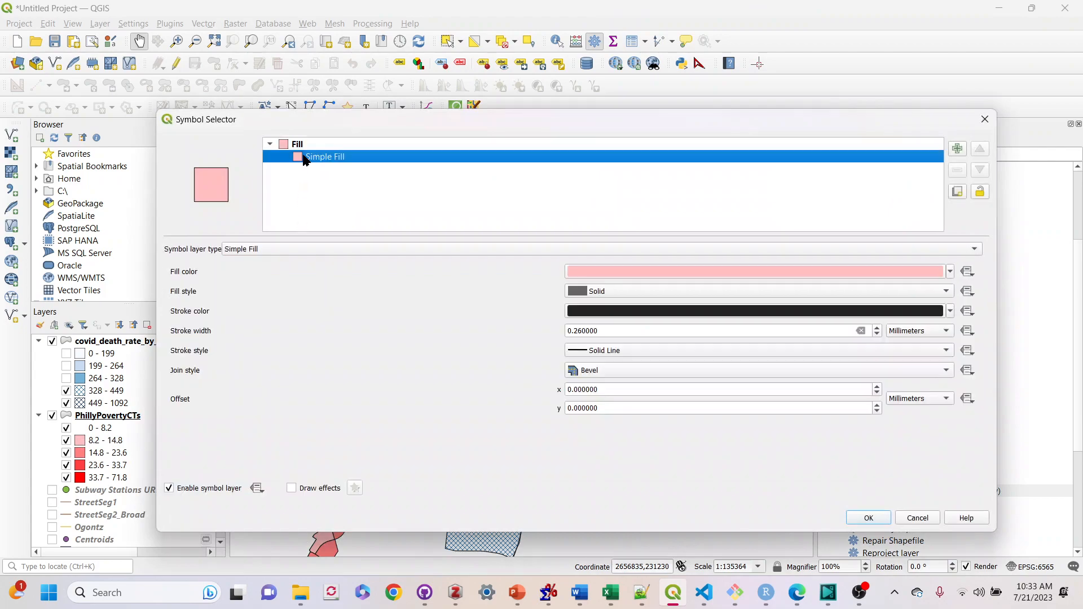
click(610, 352)
click(632, 365)
click(868, 518)
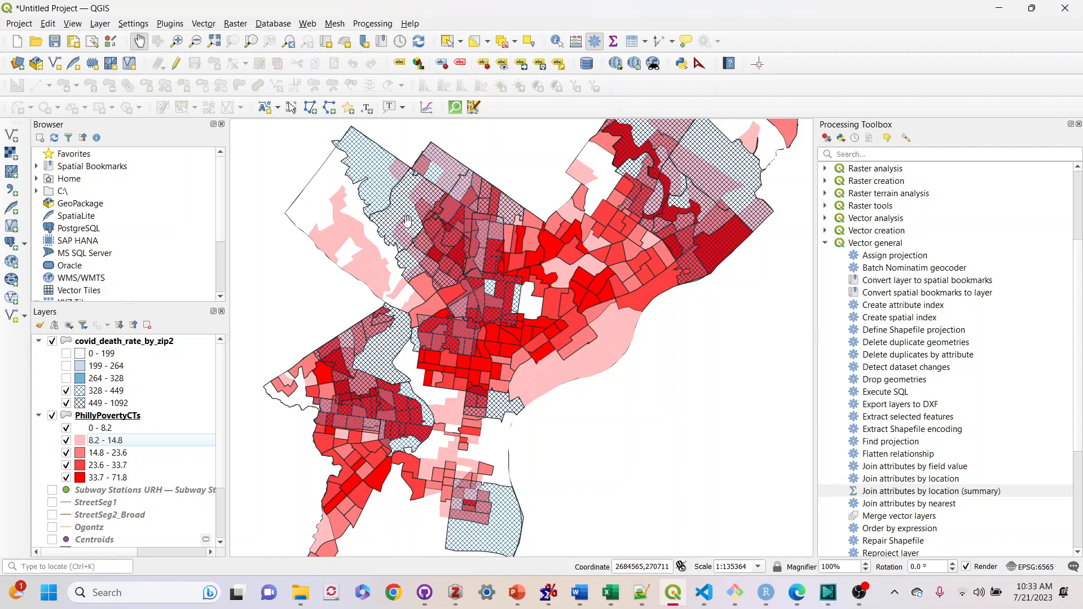
Set the 14.8 - 23.6 poverty class's stroke style to No Pen
double_click(87, 452)
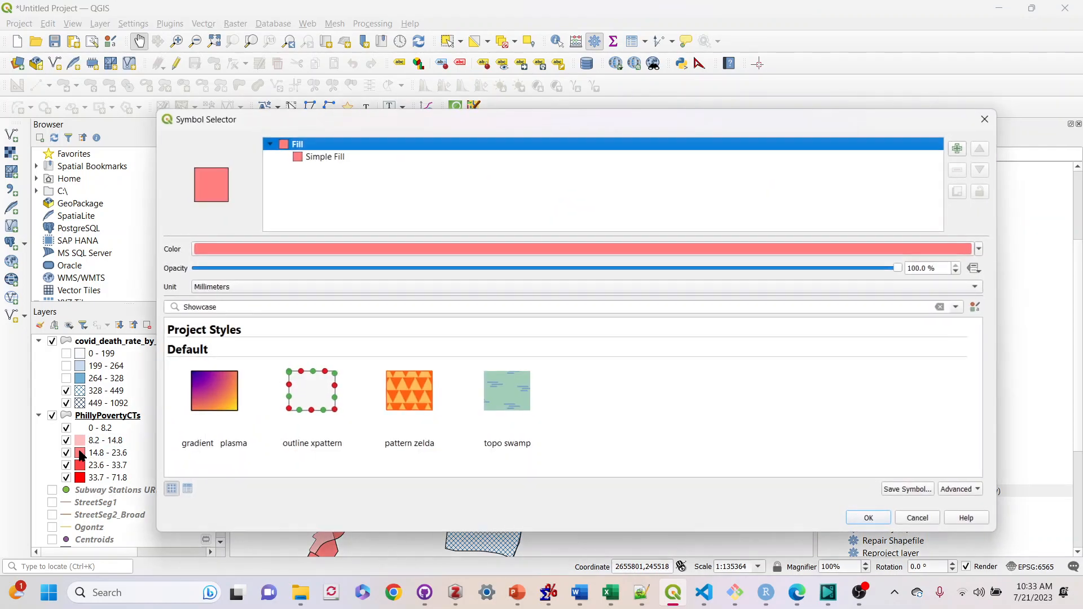
click(326, 161)
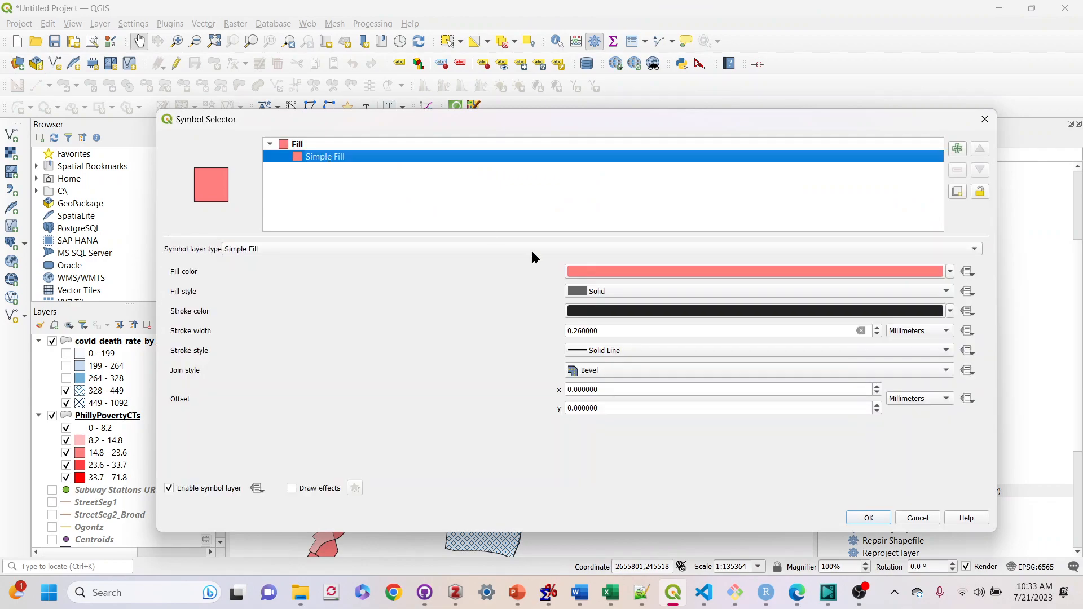
click(604, 350)
click(607, 349)
click(864, 517)
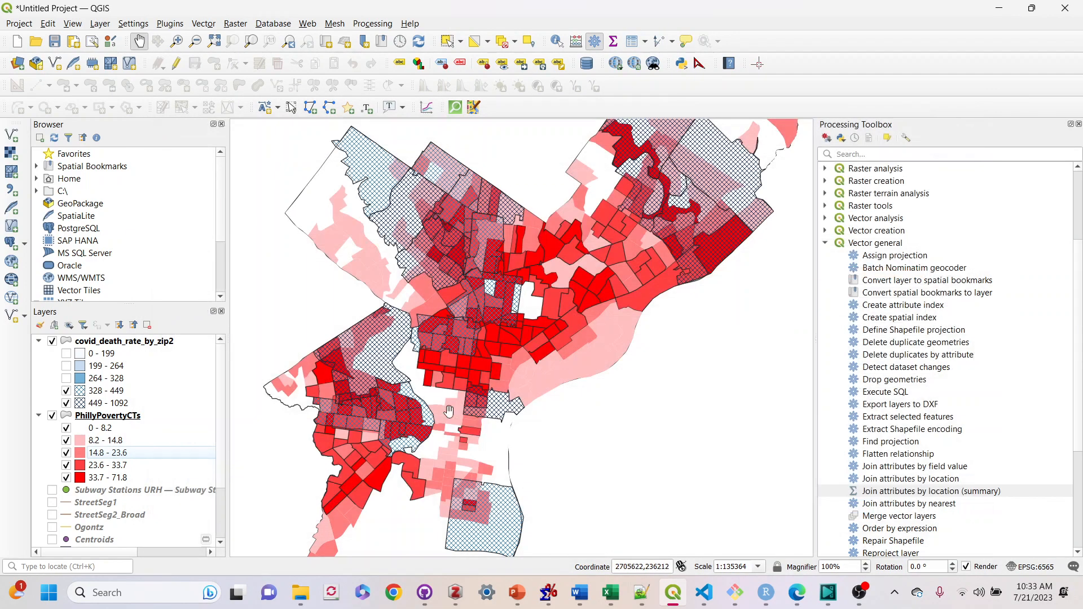
Set the 23.6 - 33.7 poverty class's stroke style to No Pen
double_click(80, 470)
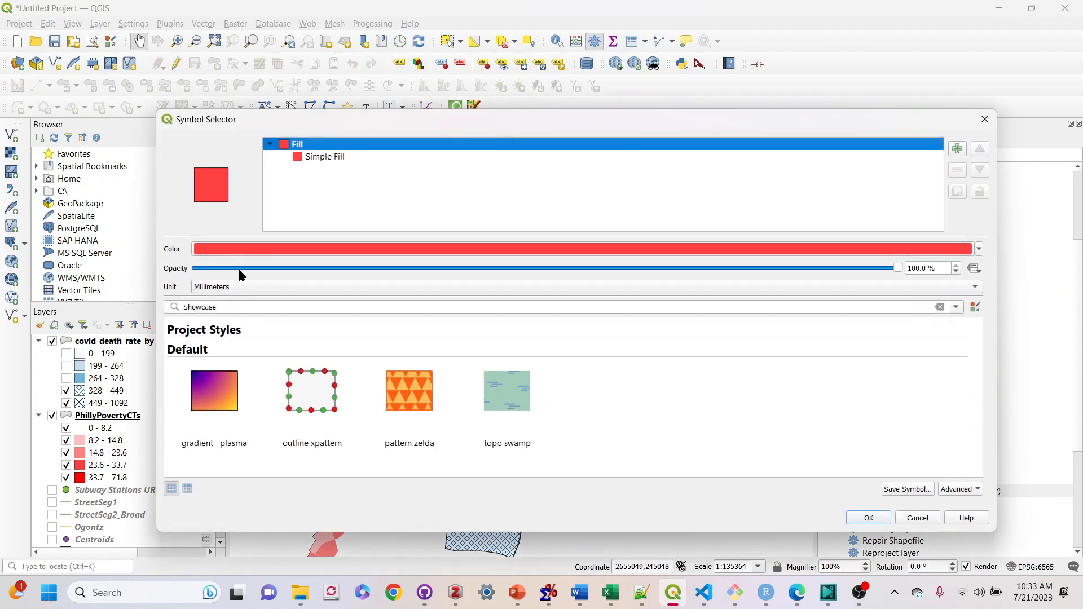
click(305, 158)
click(610, 353)
click(632, 364)
click(856, 519)
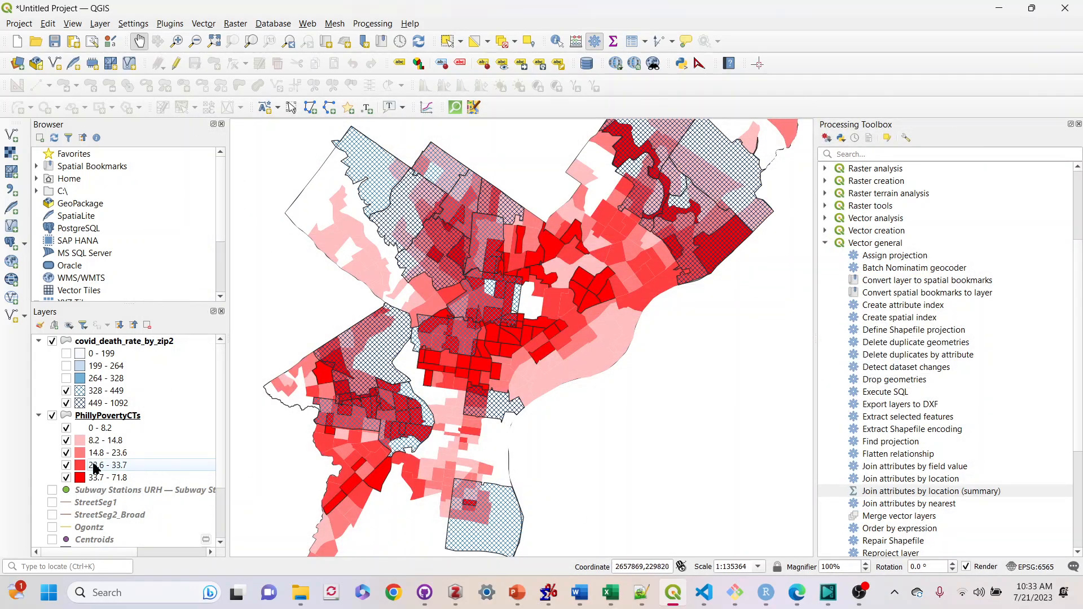
Set the 33.7 - 71.8 poverty class's stroke style to No Pen
double_click(107, 479)
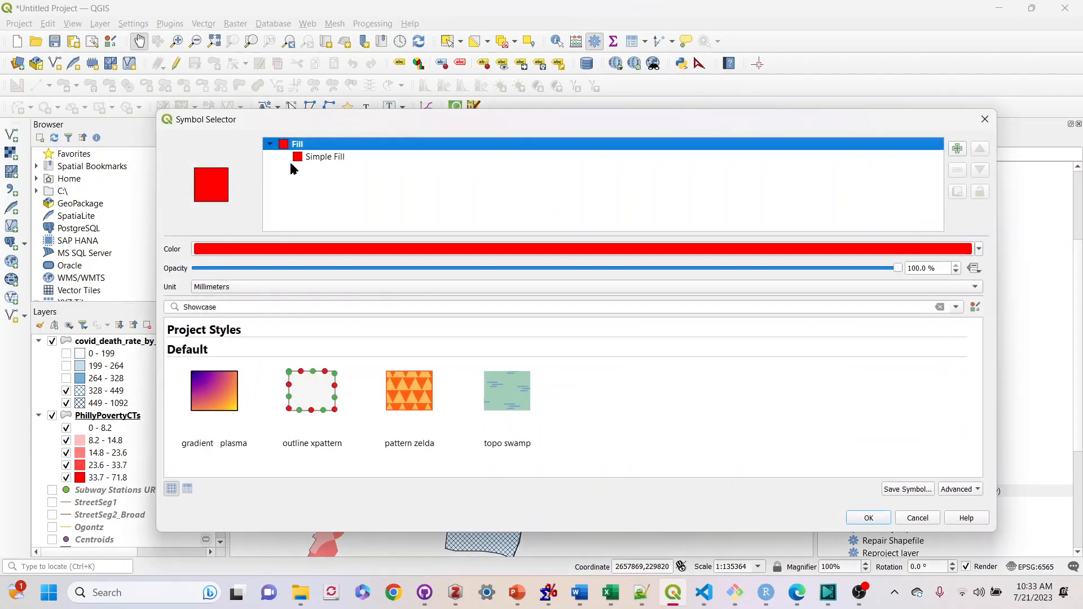
click(316, 157)
click(602, 356)
click(612, 366)
click(863, 515)
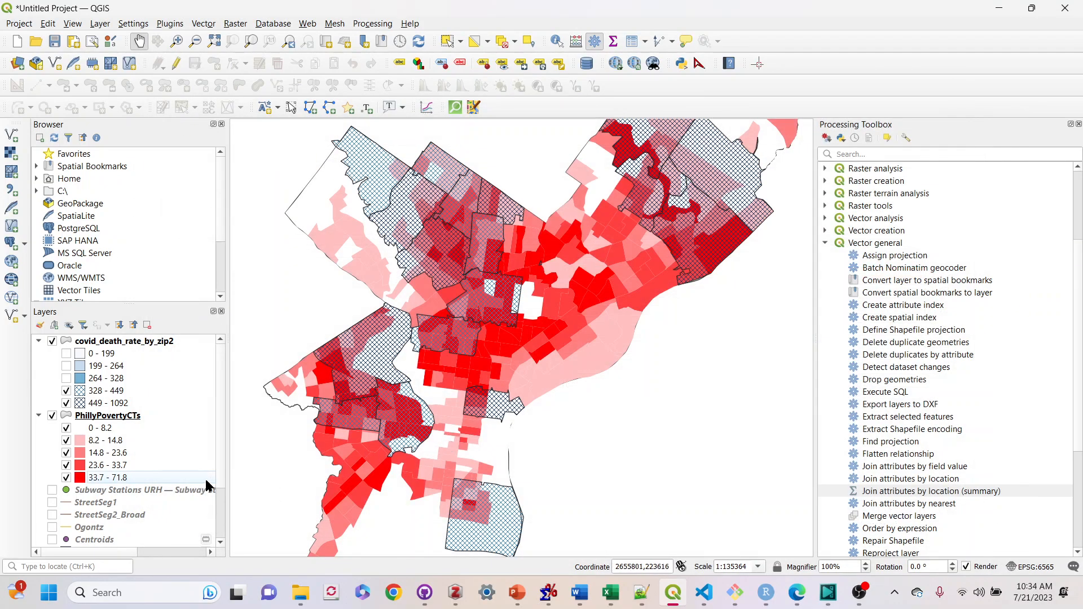
Collapse both layer legends and move the 351d8e5b-505a-4bbc-988e-65034751 layer to the top of the layer list
scroll(193, 524, down, 3)
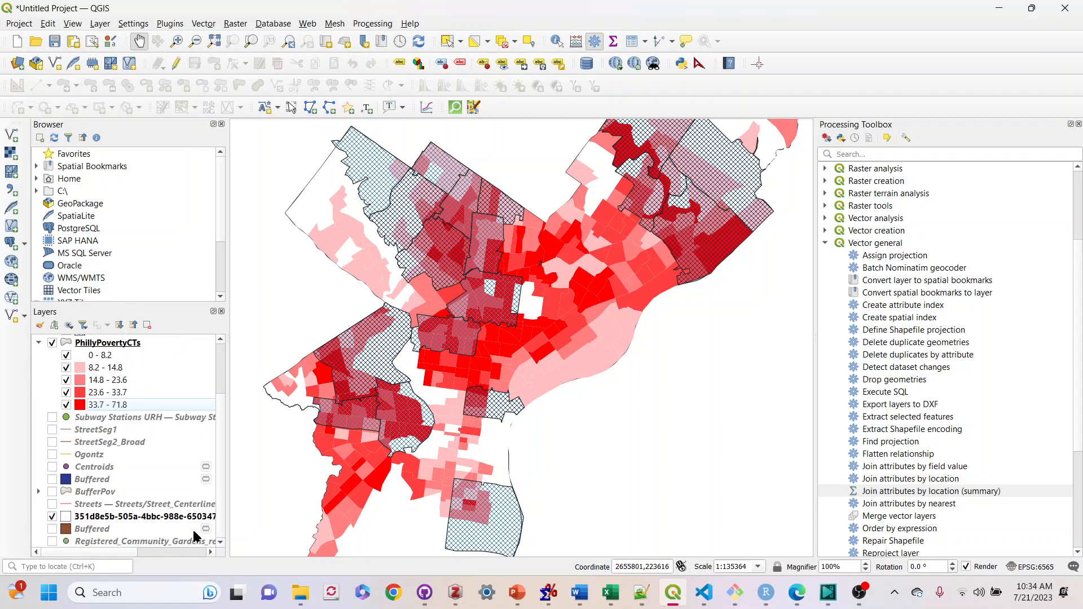
drag(163, 516, 159, 343)
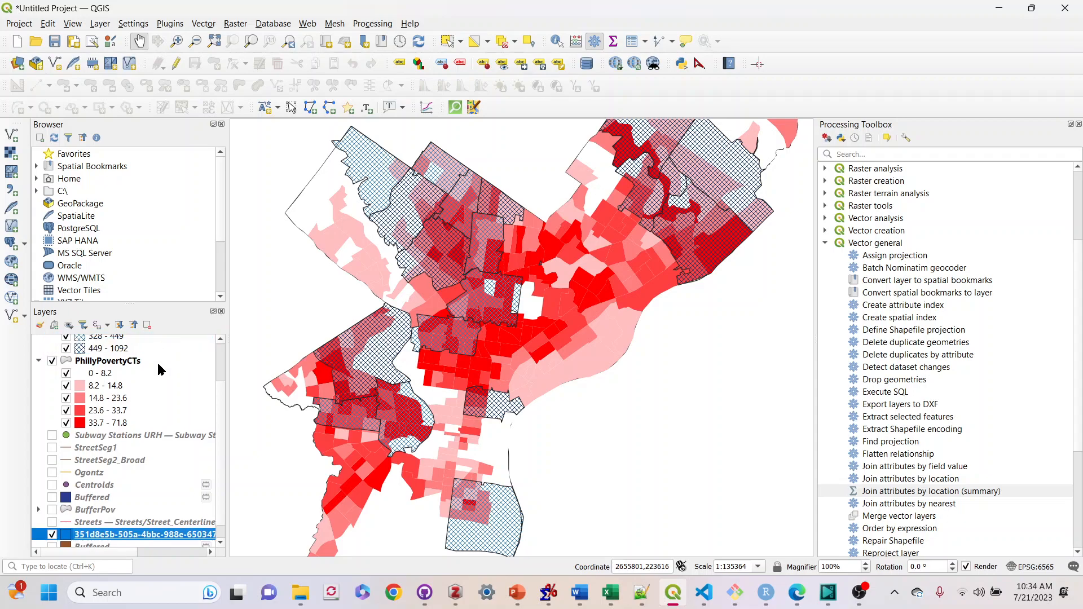
scroll(165, 400, down, 2)
drag(103, 524, 110, 347)
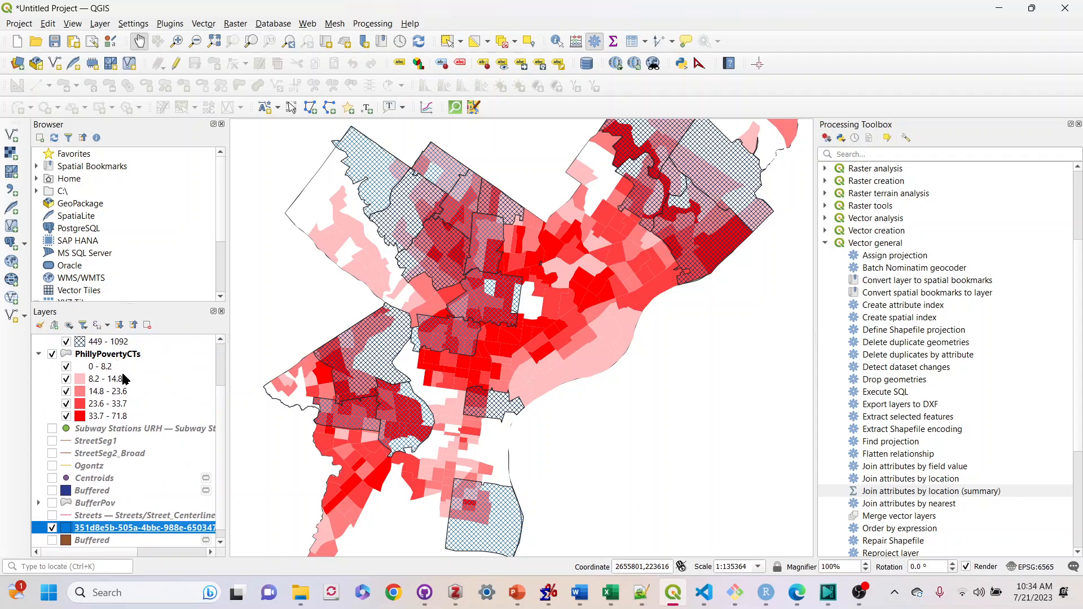
scroll(126, 378, up, 2)
click(38, 416)
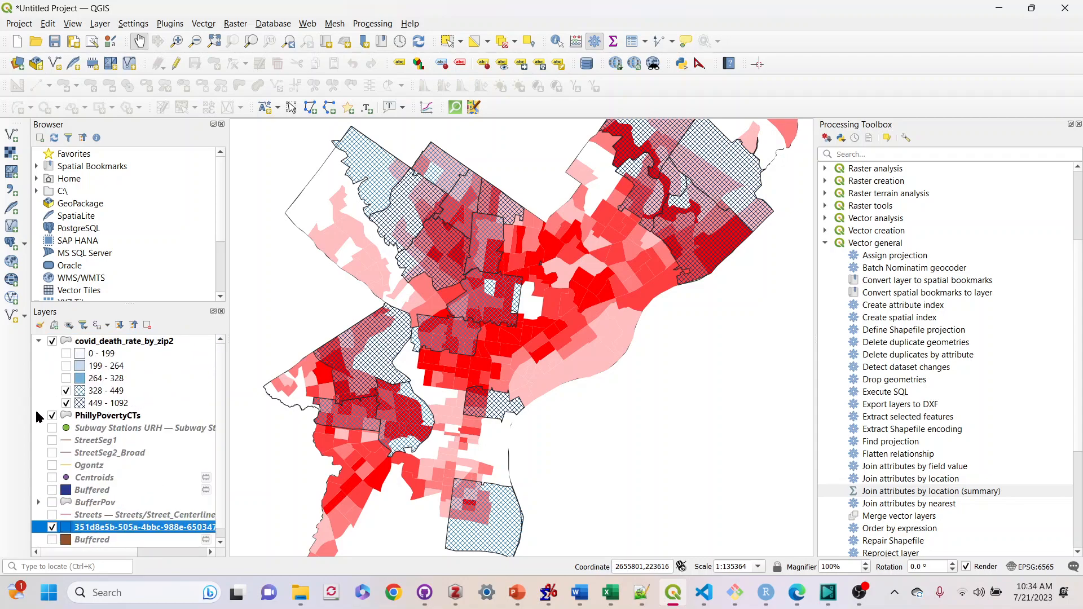
click(39, 341)
drag(99, 466, 92, 340)
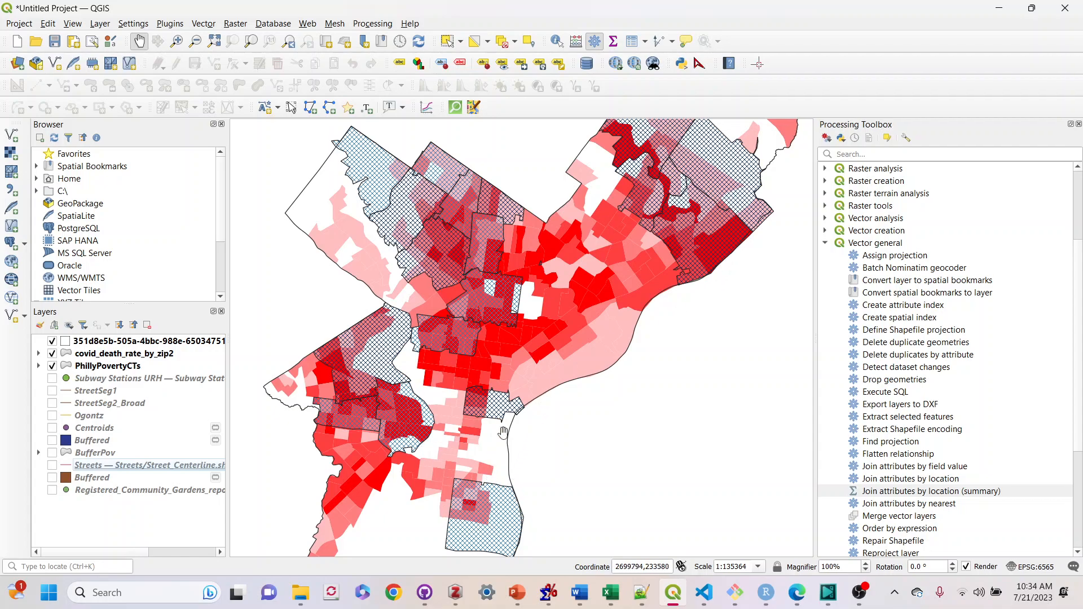
Select the northwestern and central zip code polygons of the covid_death_rate_by_zip2 layer with the Select Features tool
scroll(601, 468, down, 1)
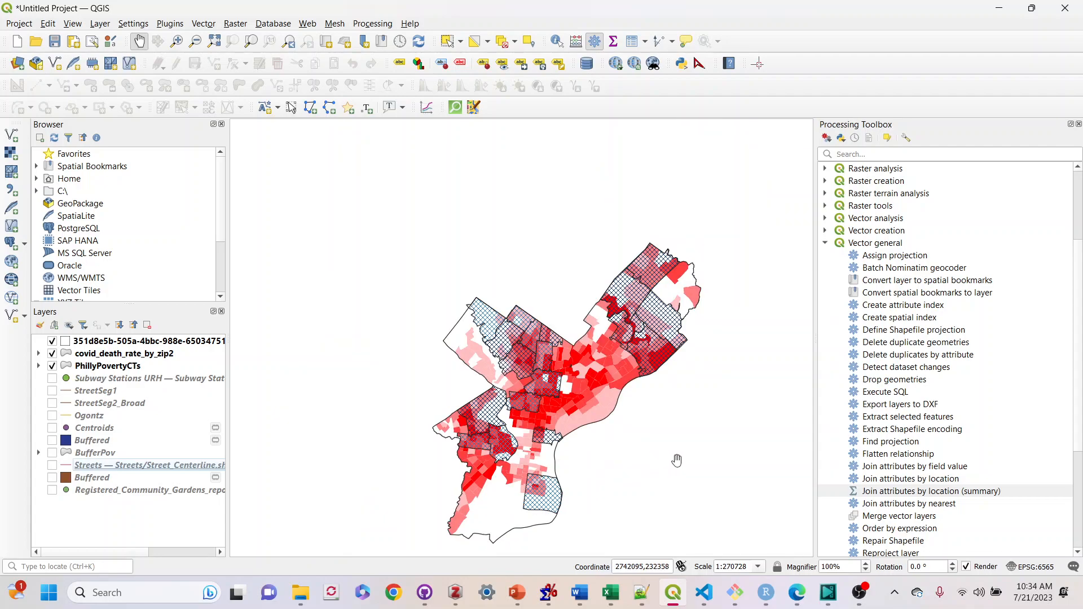
drag(677, 461, 614, 443)
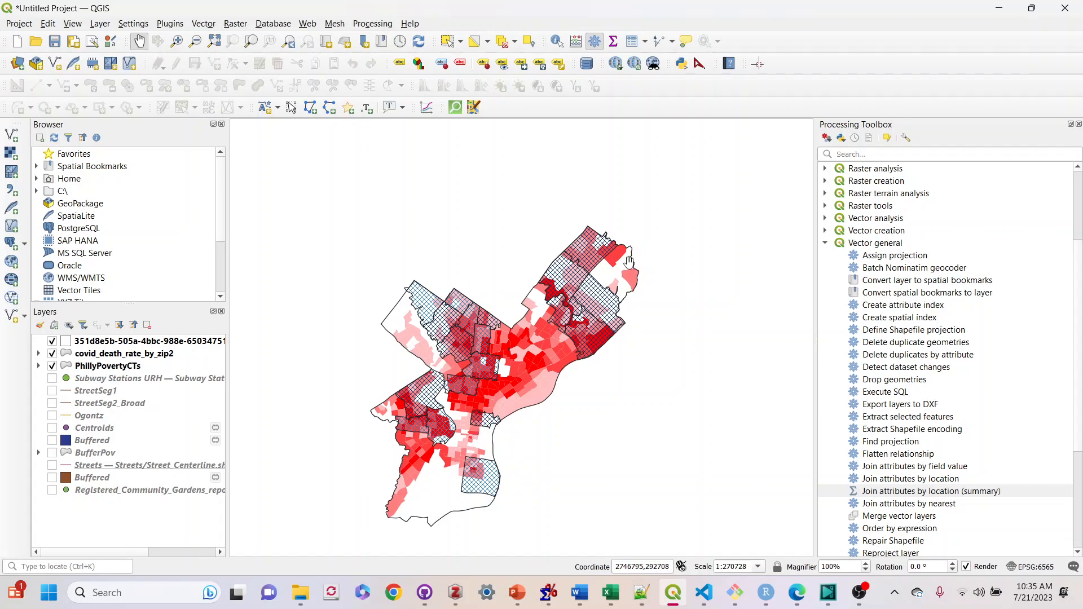
click(445, 43)
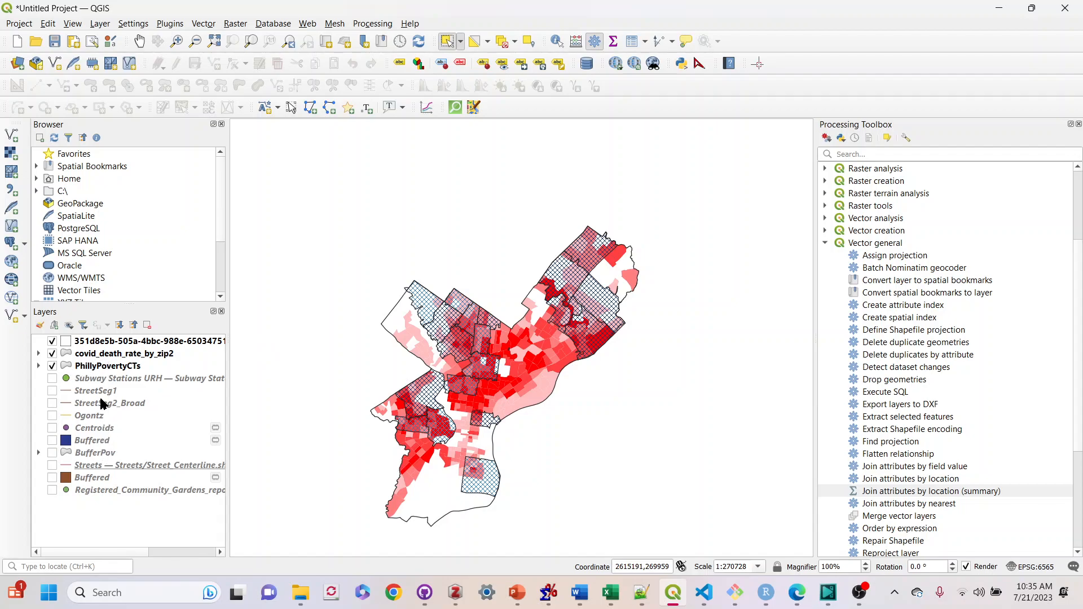
click(115, 359)
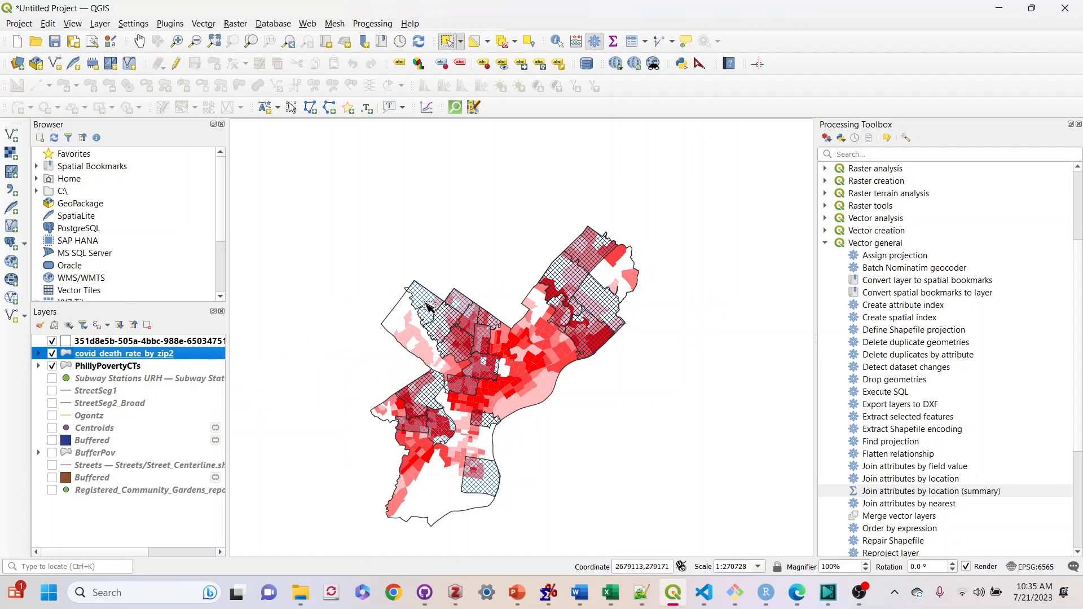
click(430, 304)
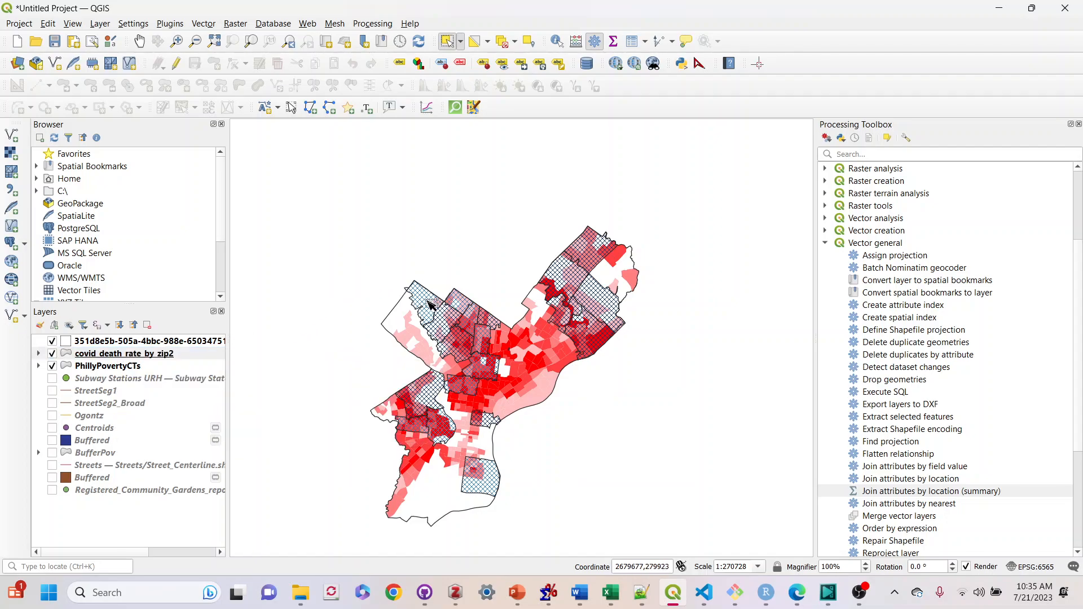
shift+click(447, 323)
shift+click(460, 301)
shift+click(472, 317)
shift+click(489, 320)
shift+click(481, 338)
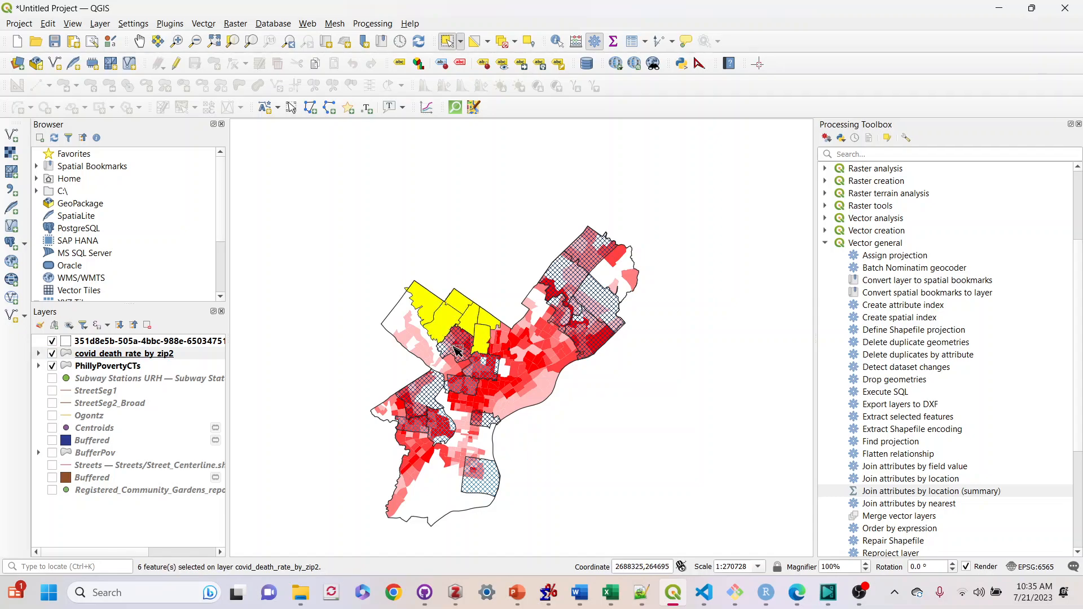
shift+click(458, 345)
shift+click(475, 370)
shift+click(464, 389)
shift+click(430, 393)
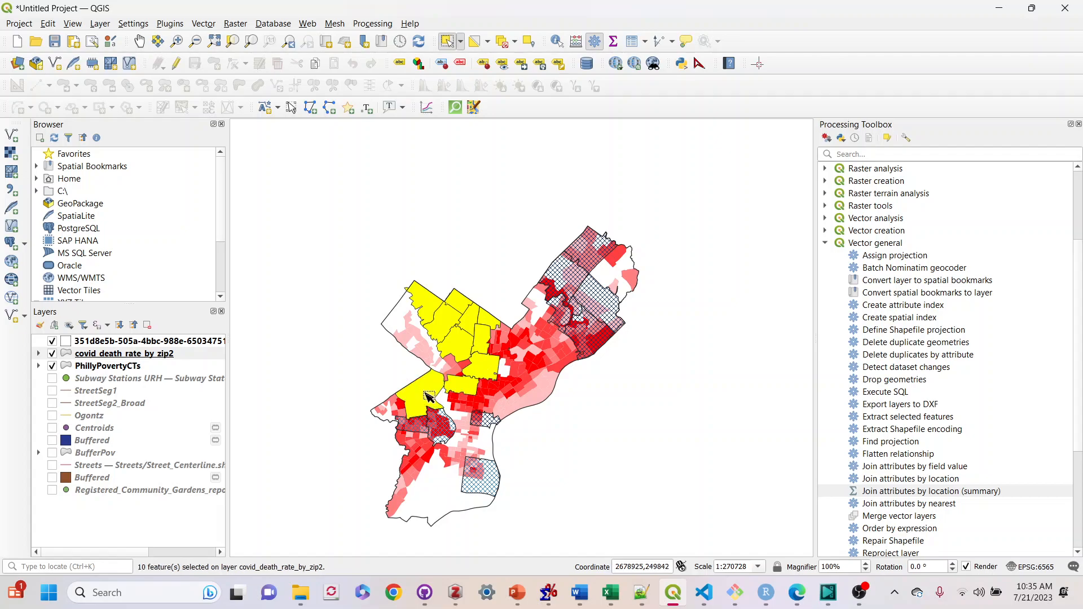
shift+click(422, 426)
shift+click(450, 425)
shift+click(487, 420)
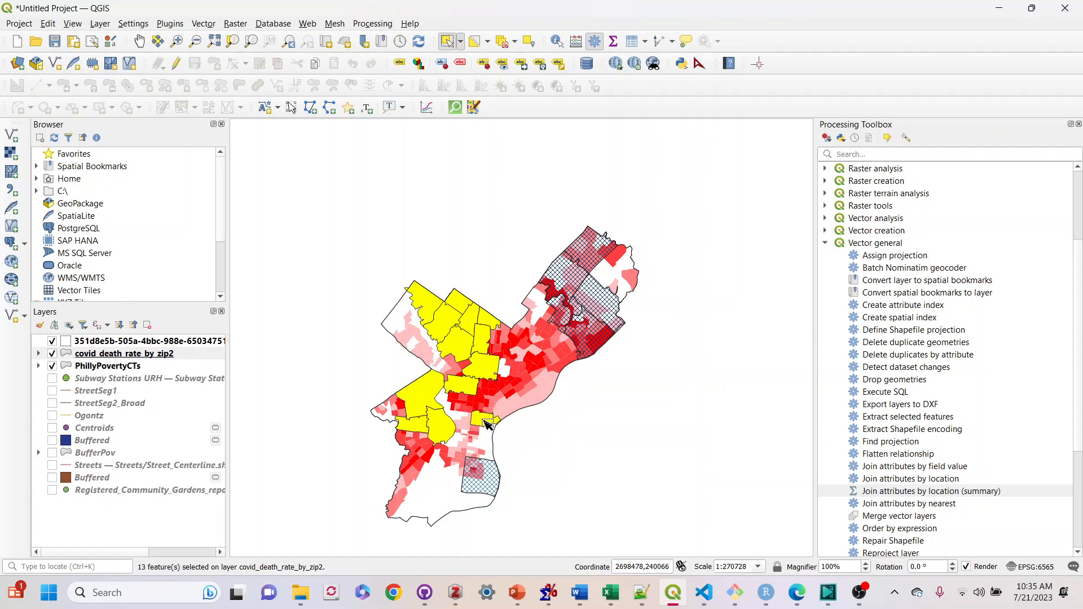
Add the remaining central, northeastern and southern zip code polygons to the covid_death_rate_by_zip2 selection
shift+click(479, 475)
shift+click(591, 341)
shift+click(570, 318)
shift+click(565, 289)
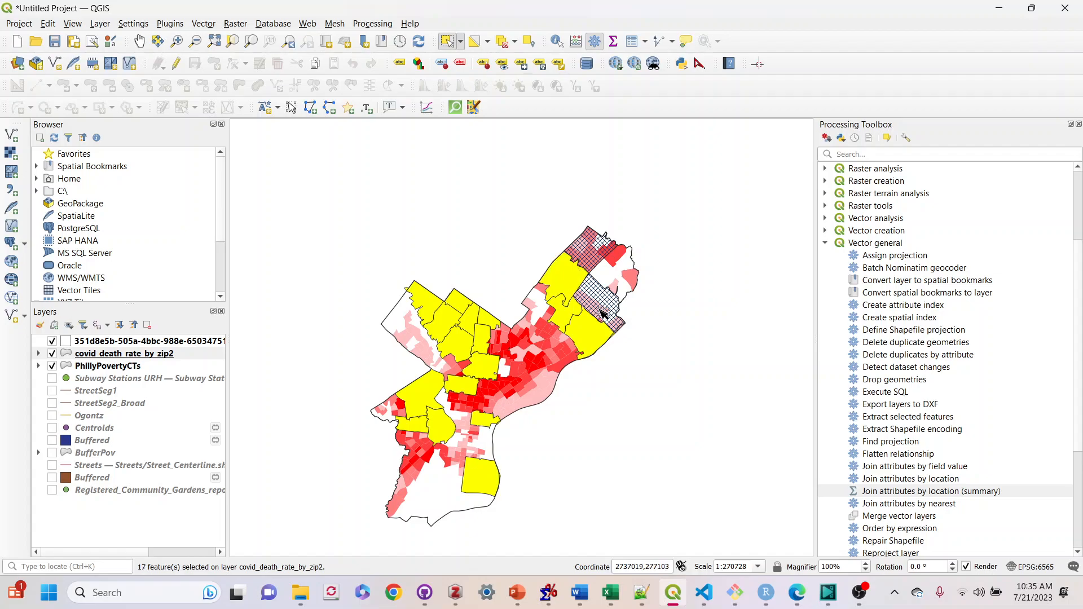
shift+click(602, 313)
shift+click(593, 246)
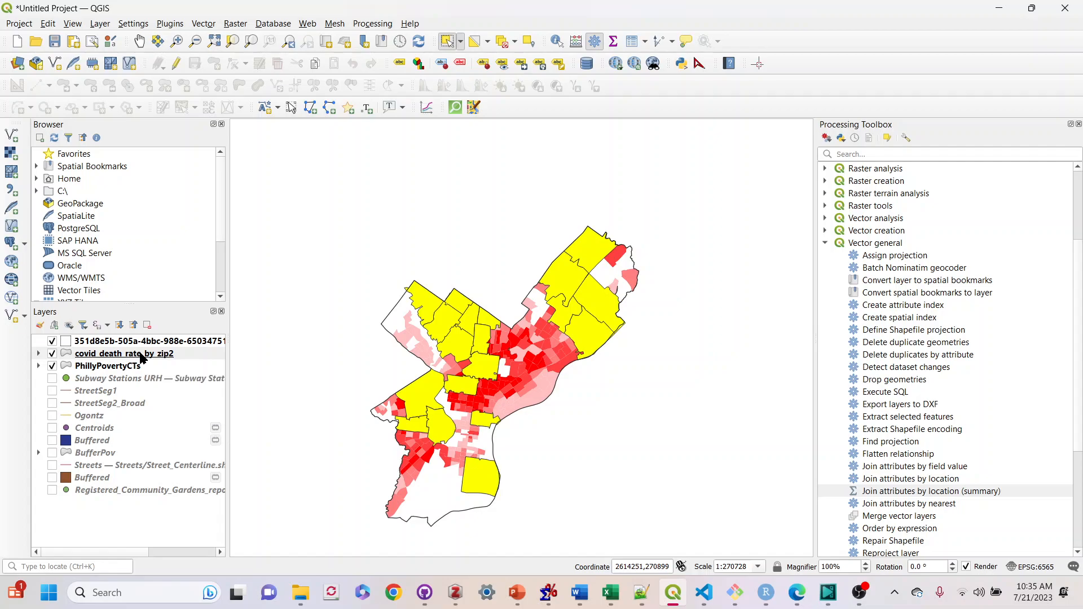
Export the selected zip code features as a shapefile named High Covid Deaths and add it to the map
right_click(140, 355)
mouse_move(179, 298)
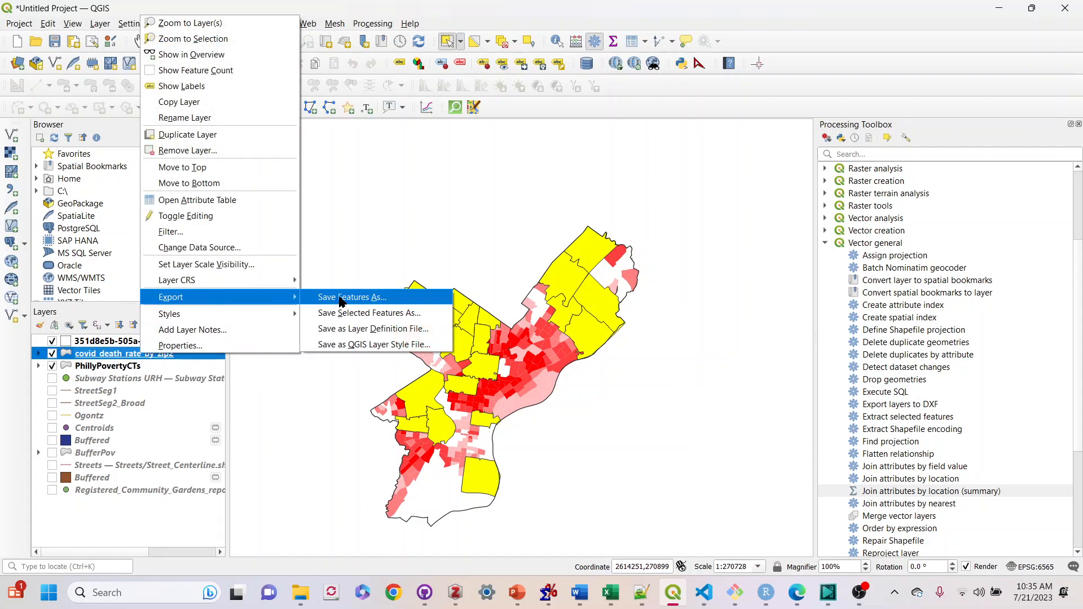
click(361, 312)
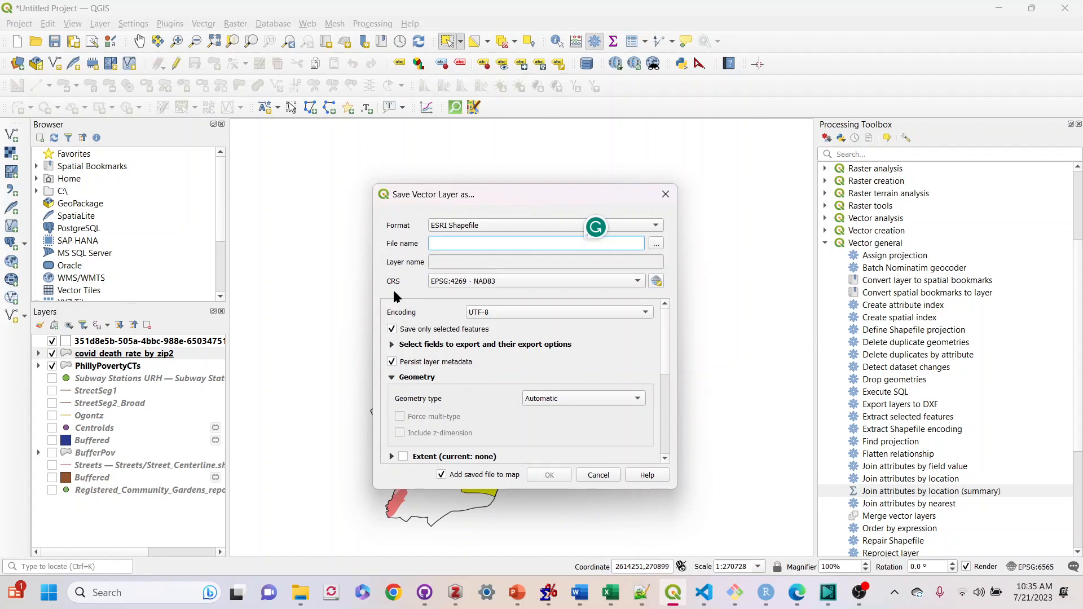
text(High Covid Deaths)
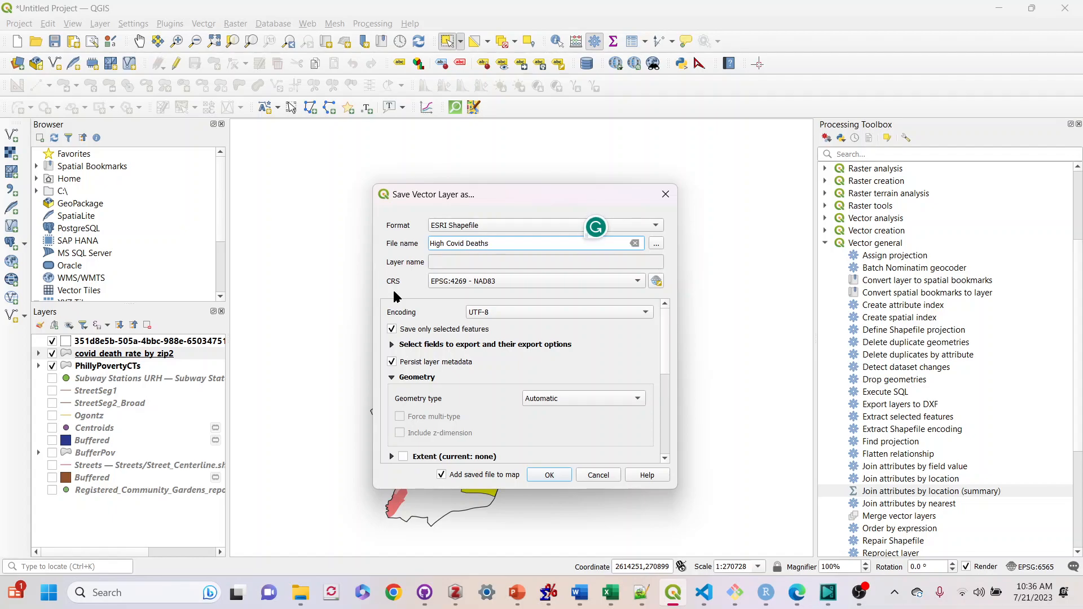
click(550, 475)
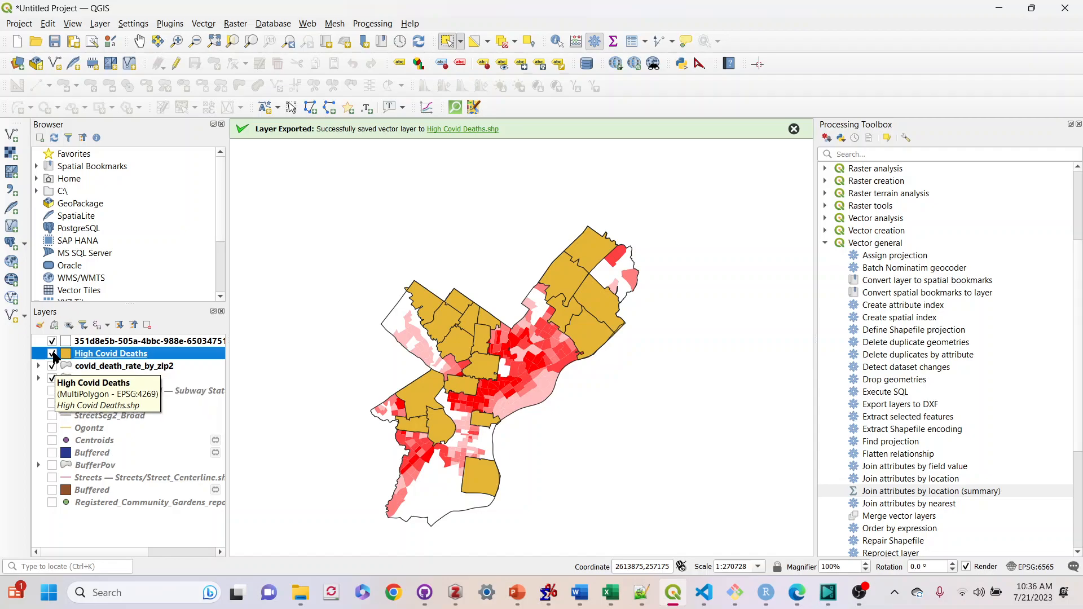
Deselect all features, then expand the covid_death_rate_by_zip2 legend and hide that layer
click(54, 354)
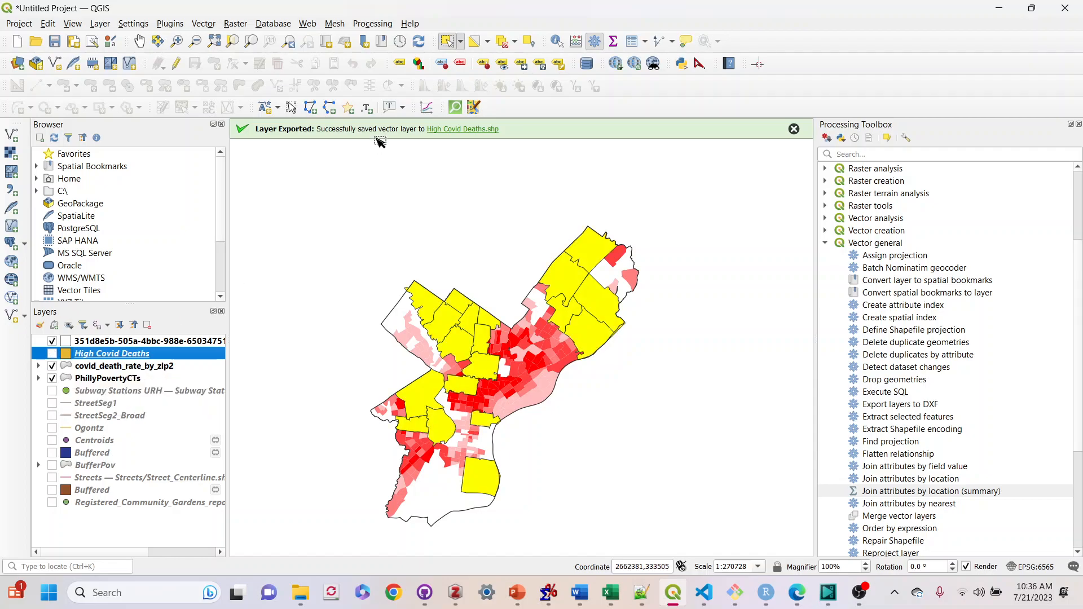
click(500, 44)
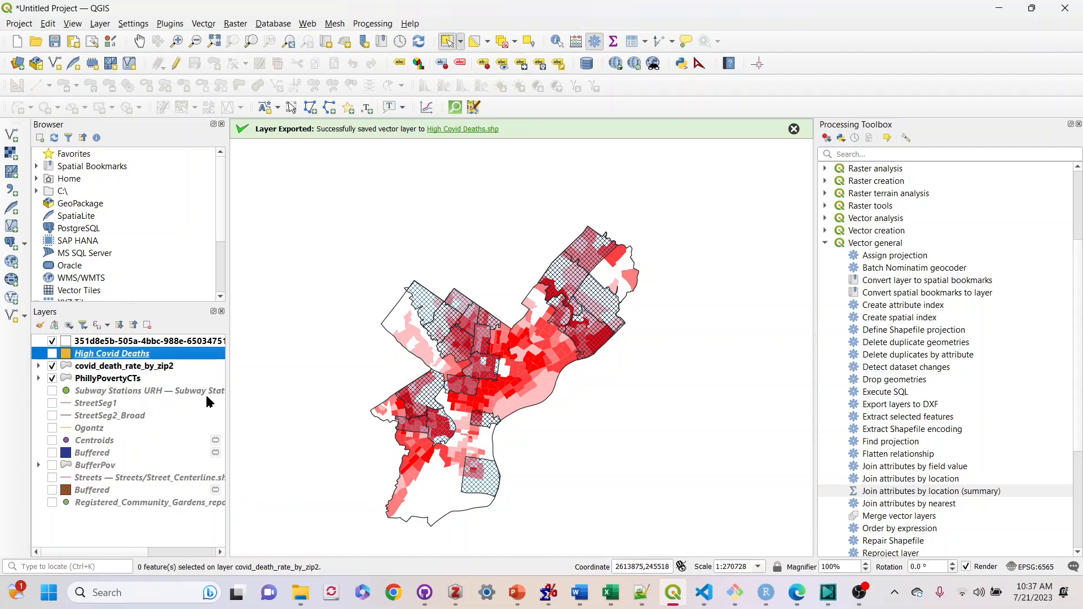
click(53, 353)
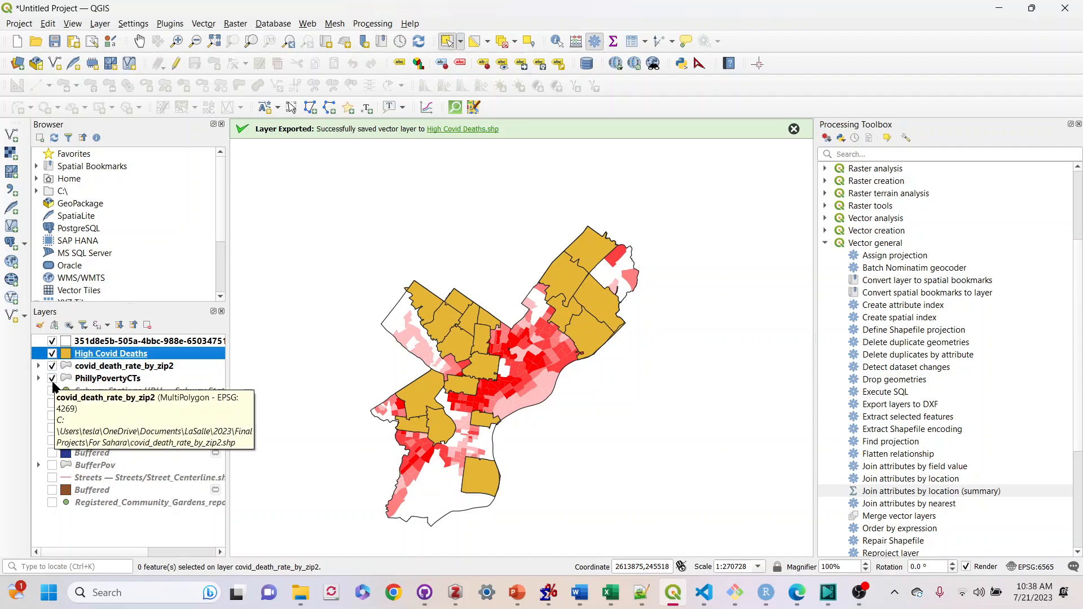
click(39, 366)
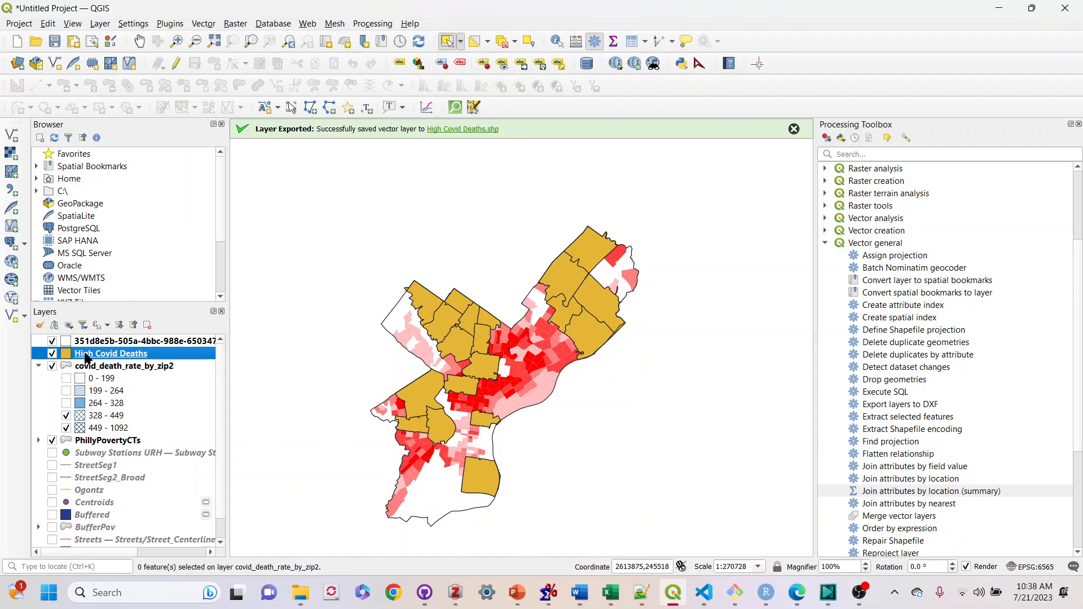
click(51, 366)
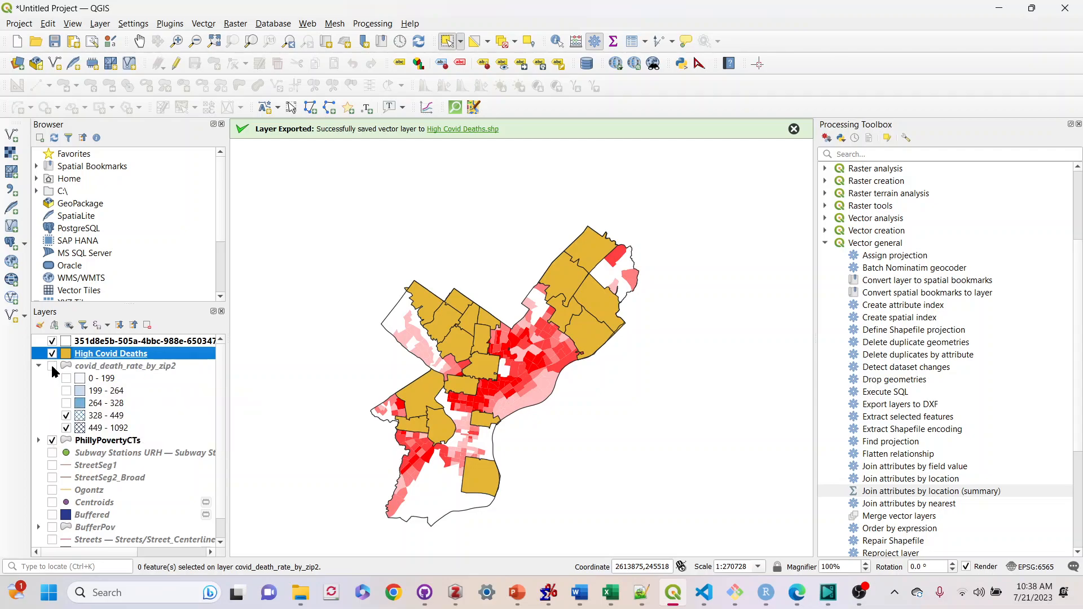
Open the High Covid Deaths attribute table and sort it by death_rate and by GEOID to review the records
right_click(86, 356)
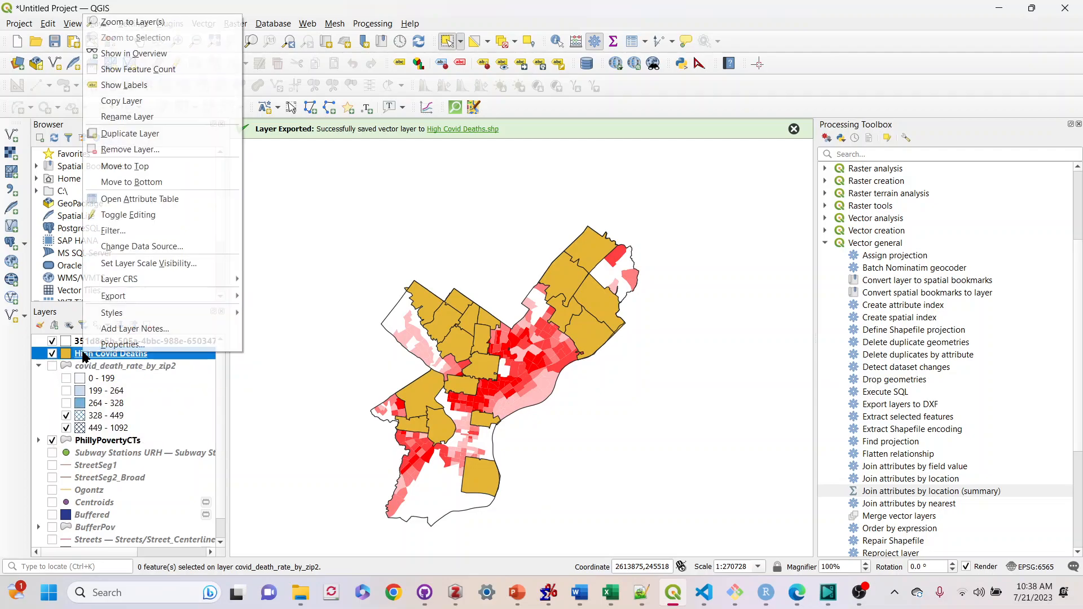
click(127, 202)
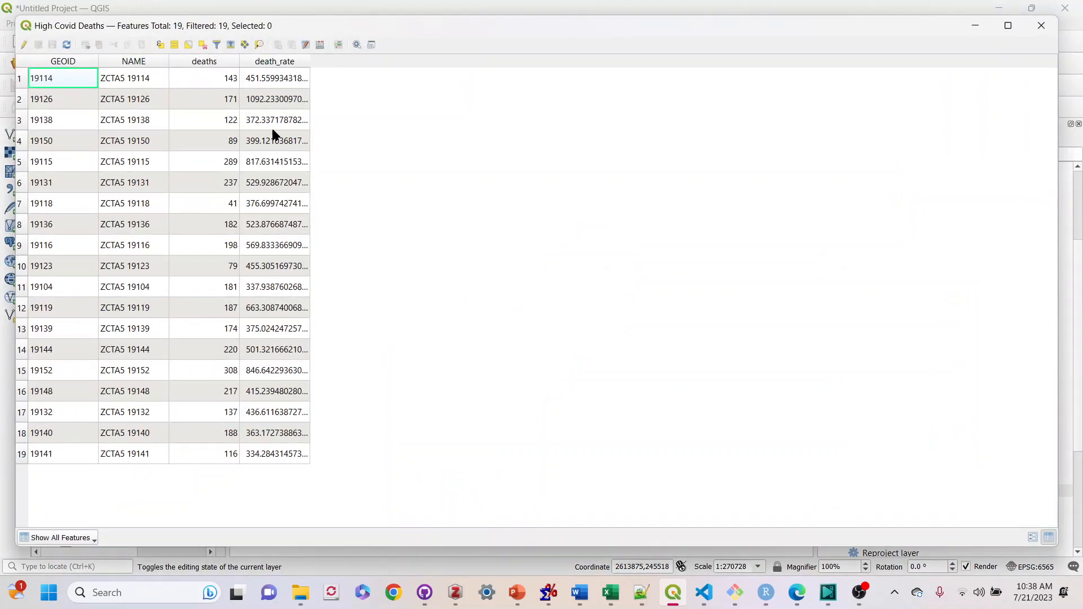
click(279, 62)
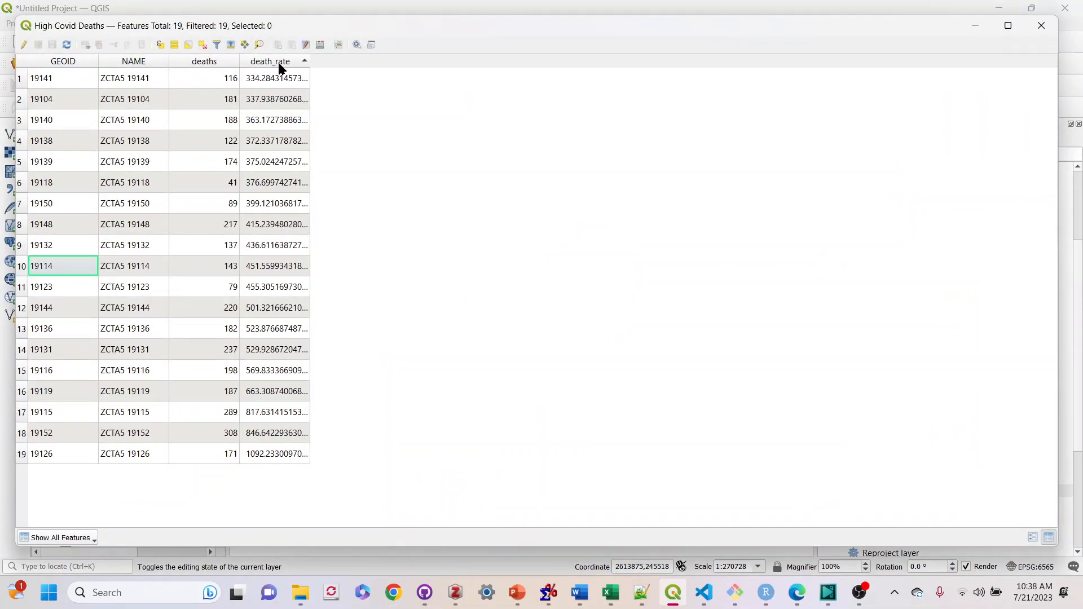
click(280, 62)
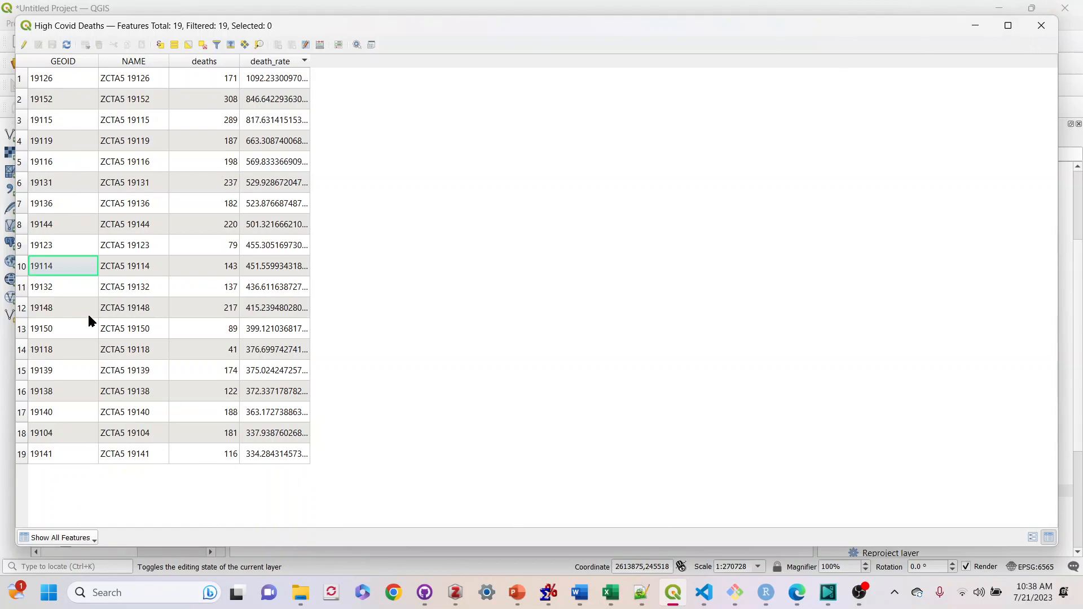
click(66, 65)
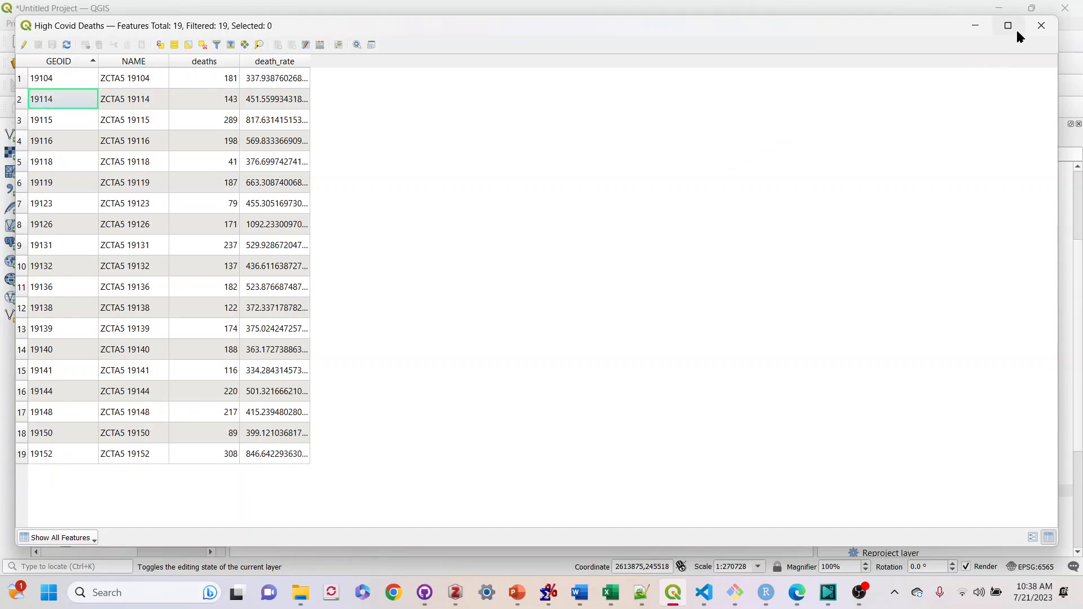
click(1039, 30)
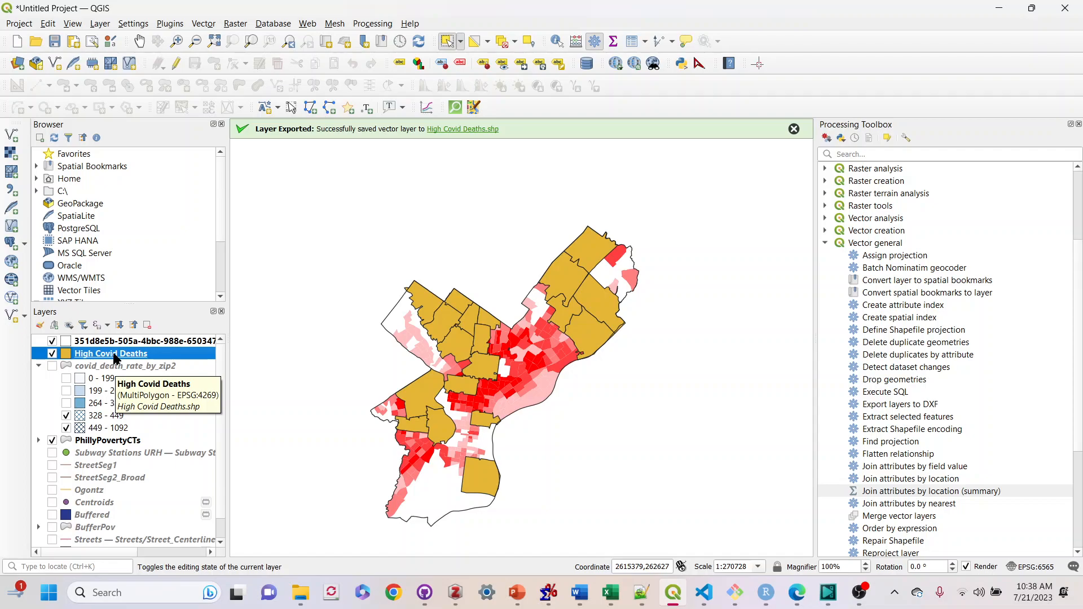
Run the Dissolve tool on the High Covid Deaths layer to merge it into one feature
click(357, 26)
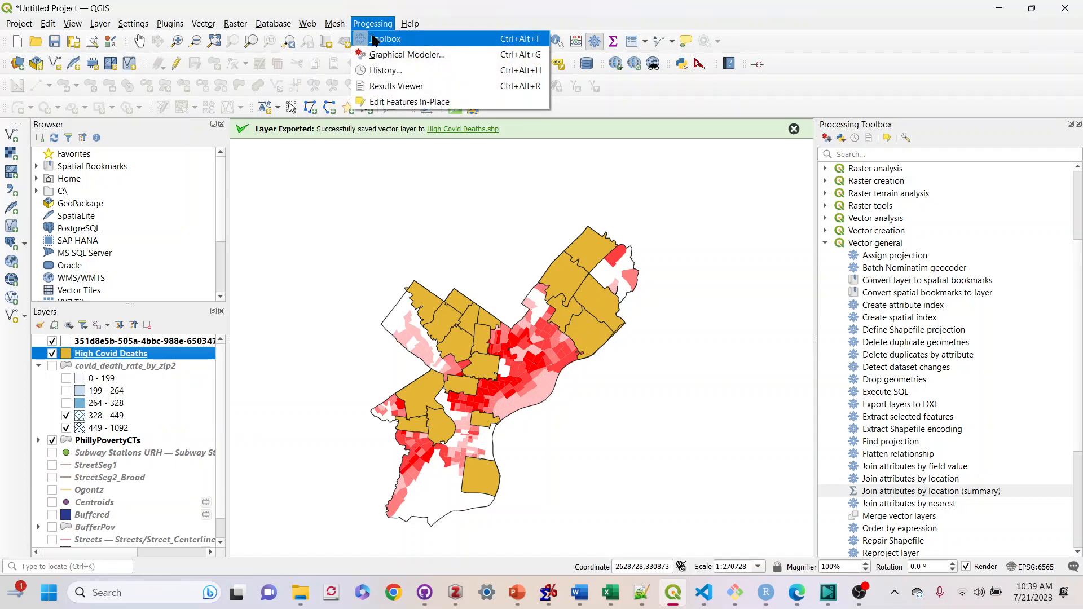
click(205, 27)
click(204, 24)
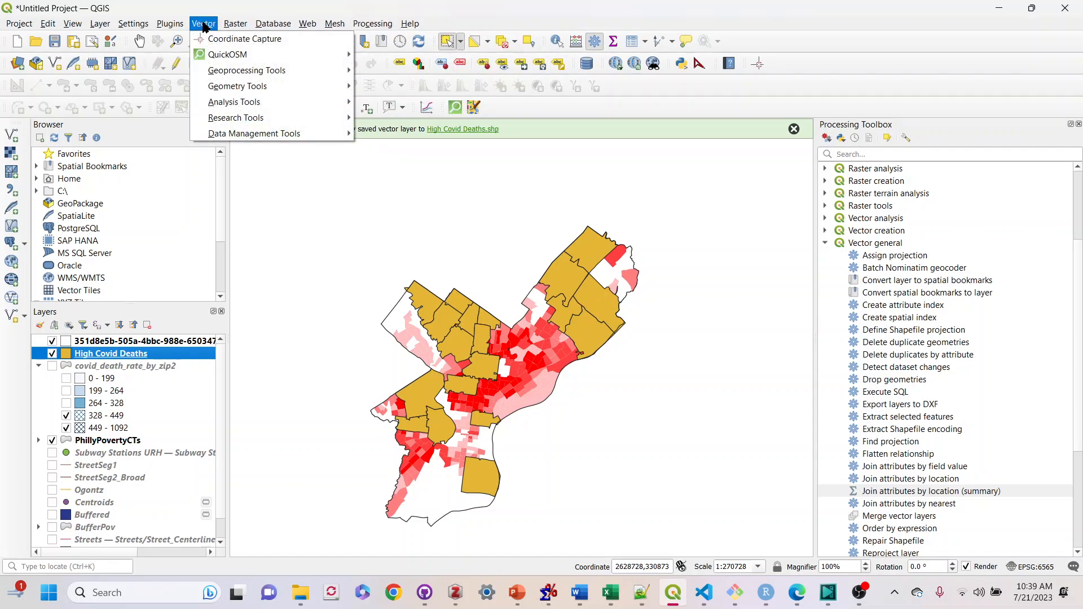
mouse_move(220, 77)
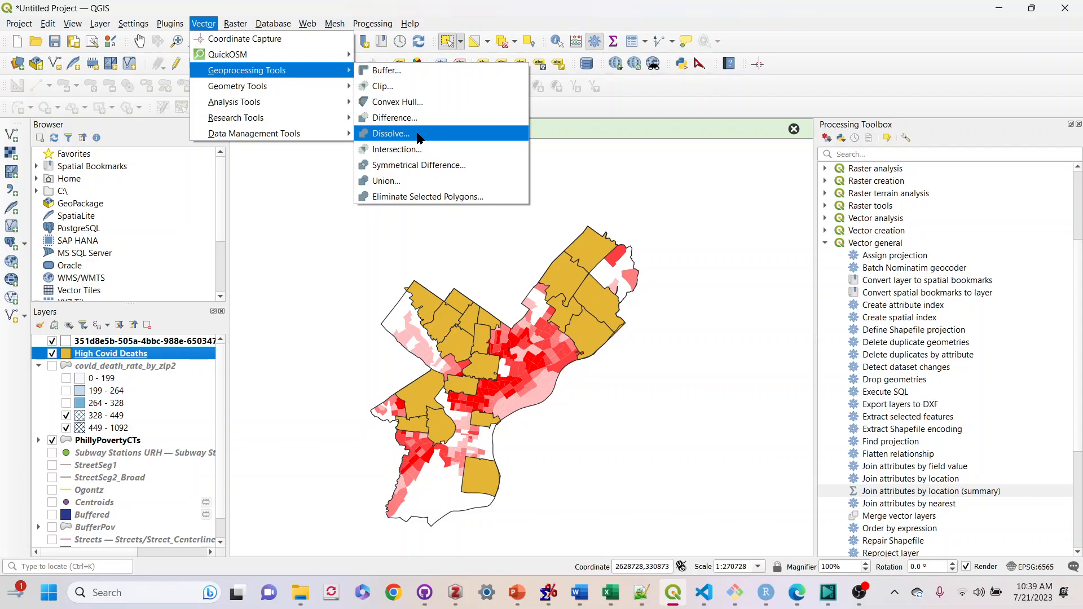
click(419, 138)
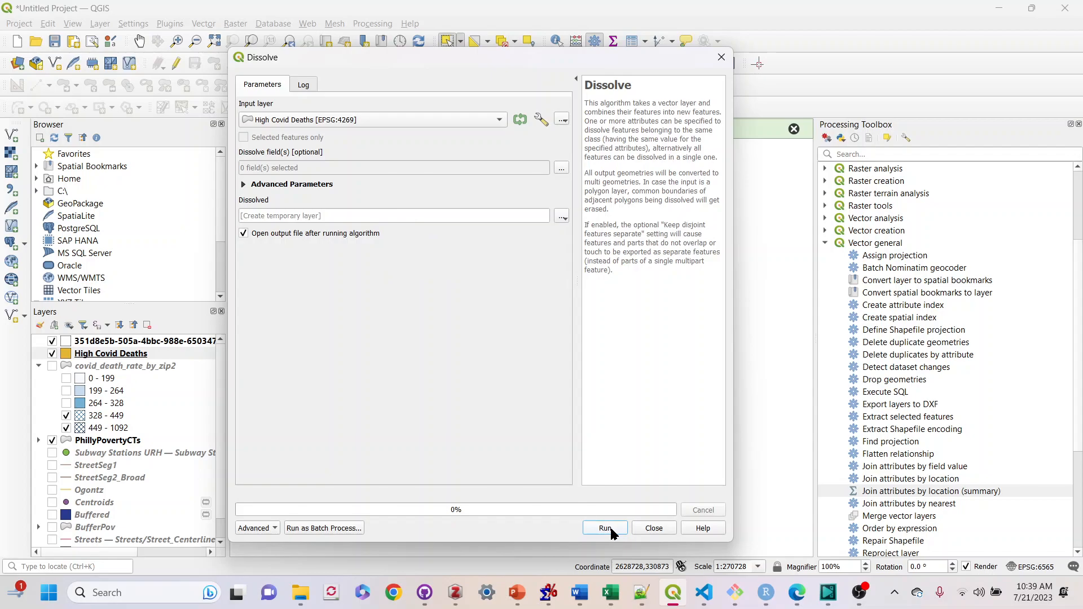
click(606, 529)
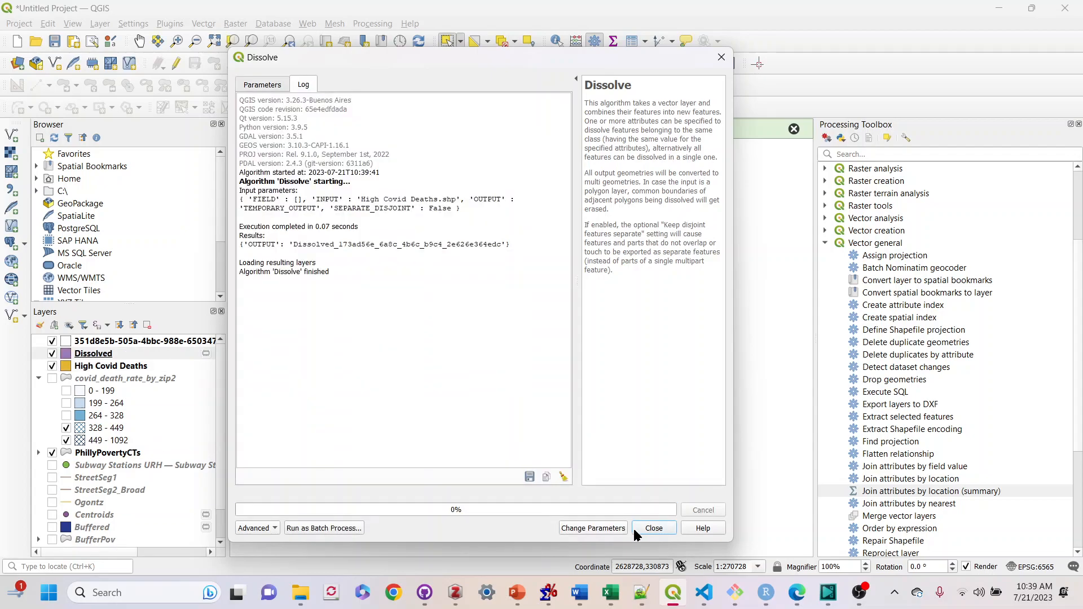
click(653, 532)
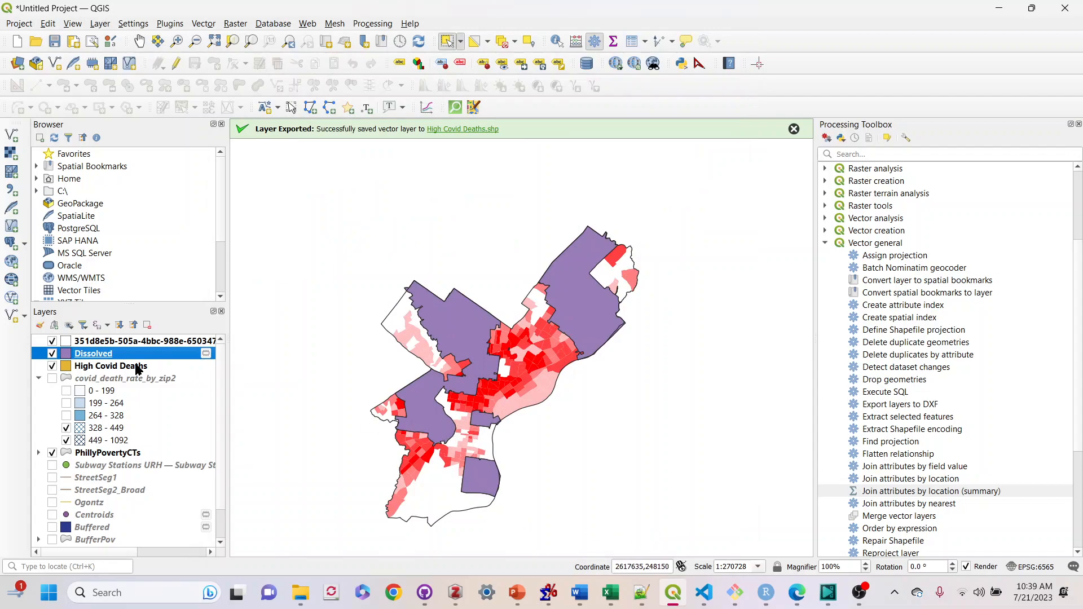
Open the Dissolved layer's attribute table to inspect its record
right_click(96, 356)
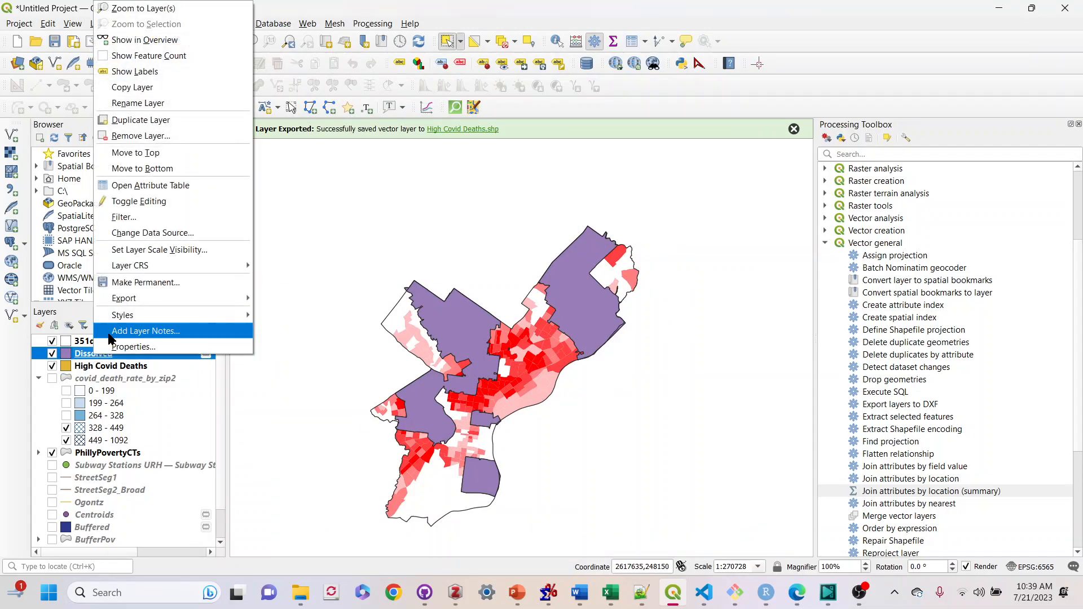
click(151, 185)
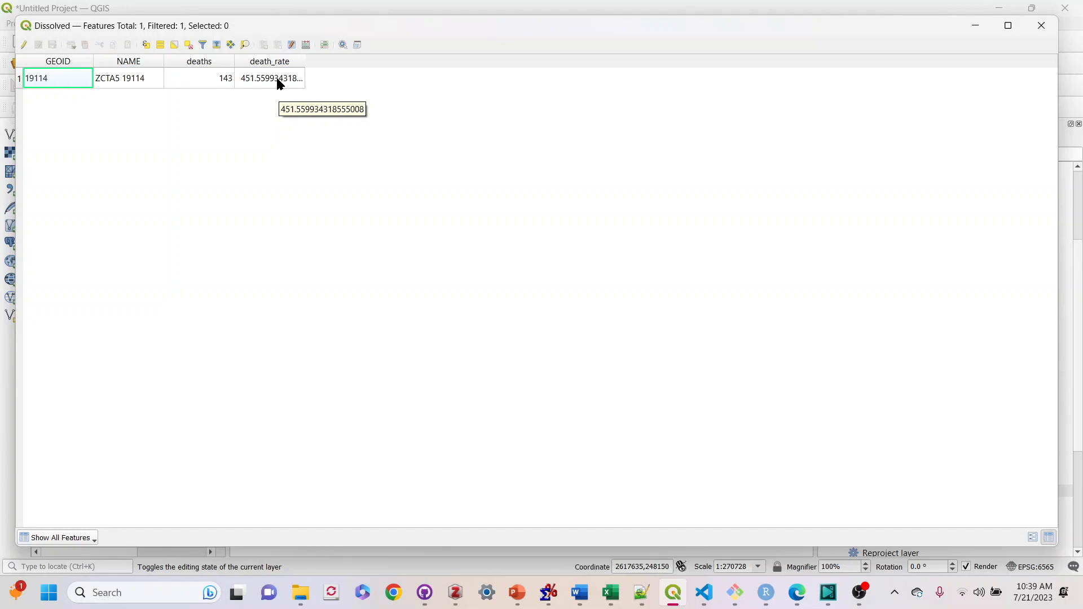
click(1042, 25)
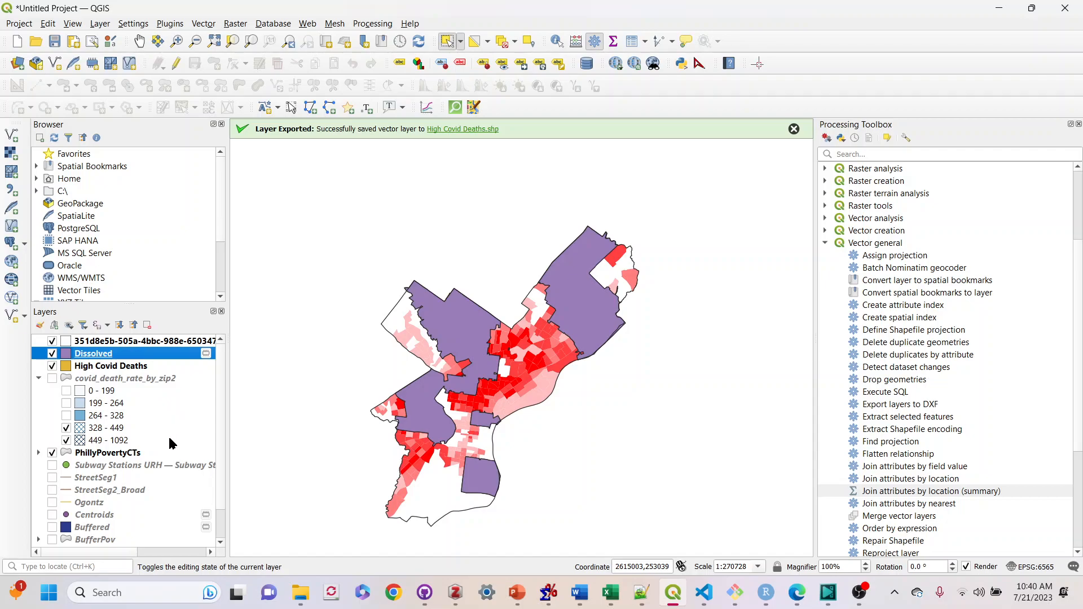
scroll(113, 454, down, 1)
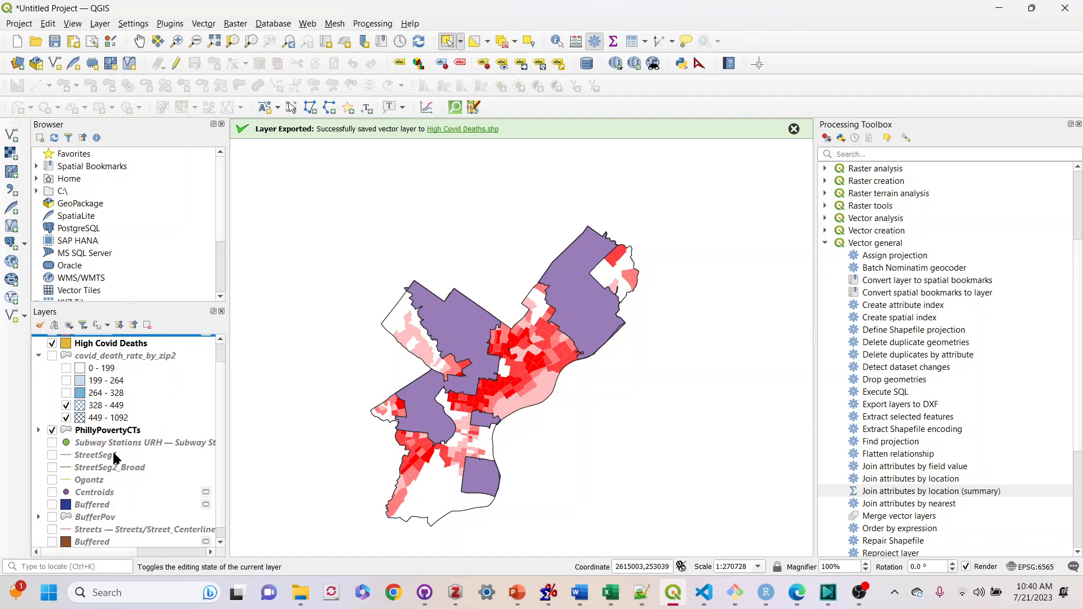
click(52, 493)
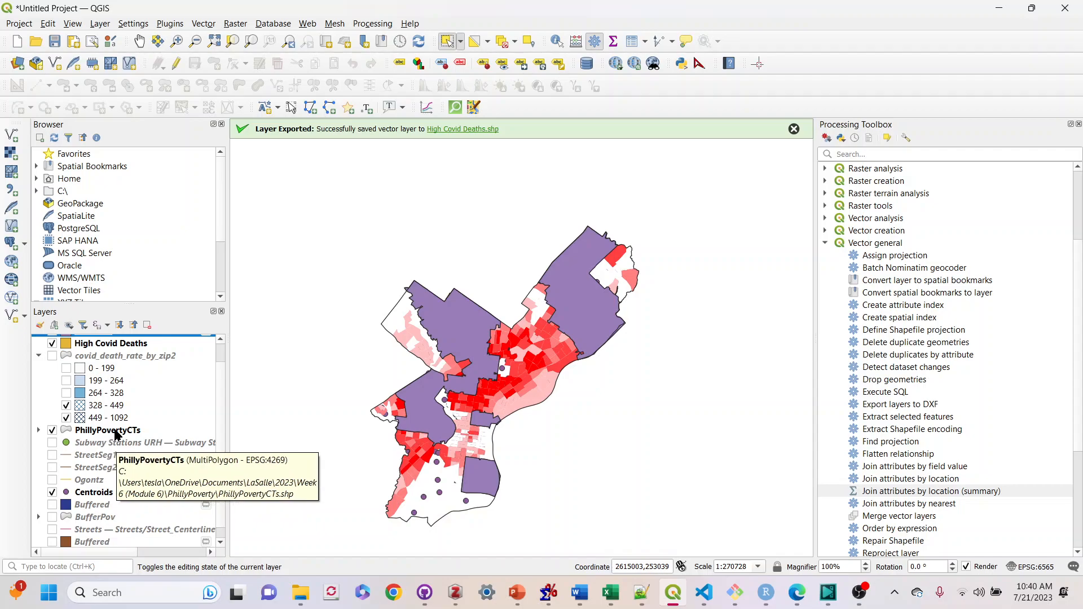
scroll(127, 443, down, 1)
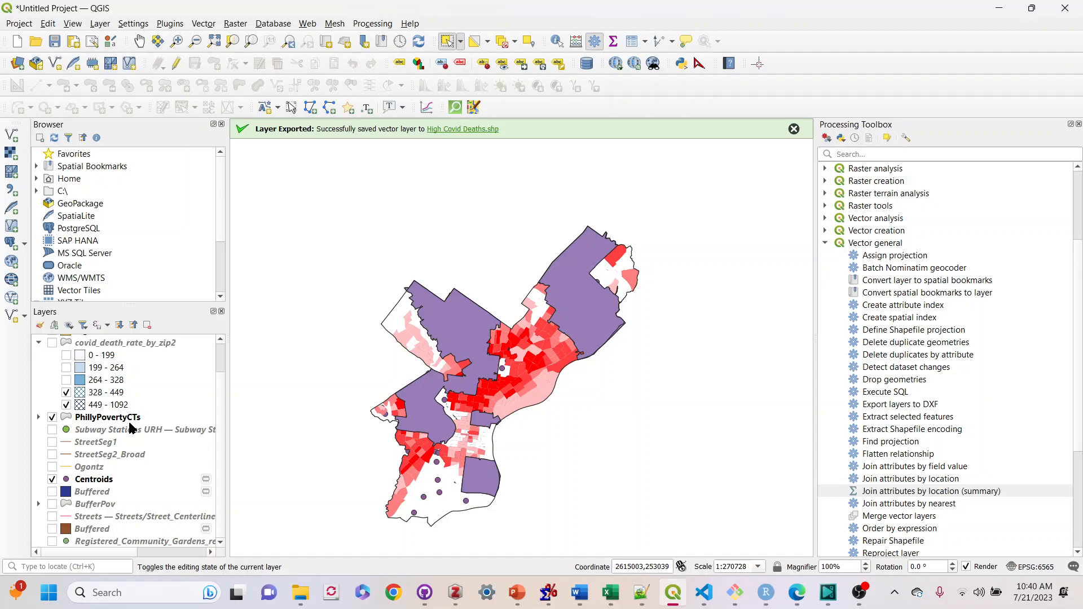
scroll(130, 429, up, 1)
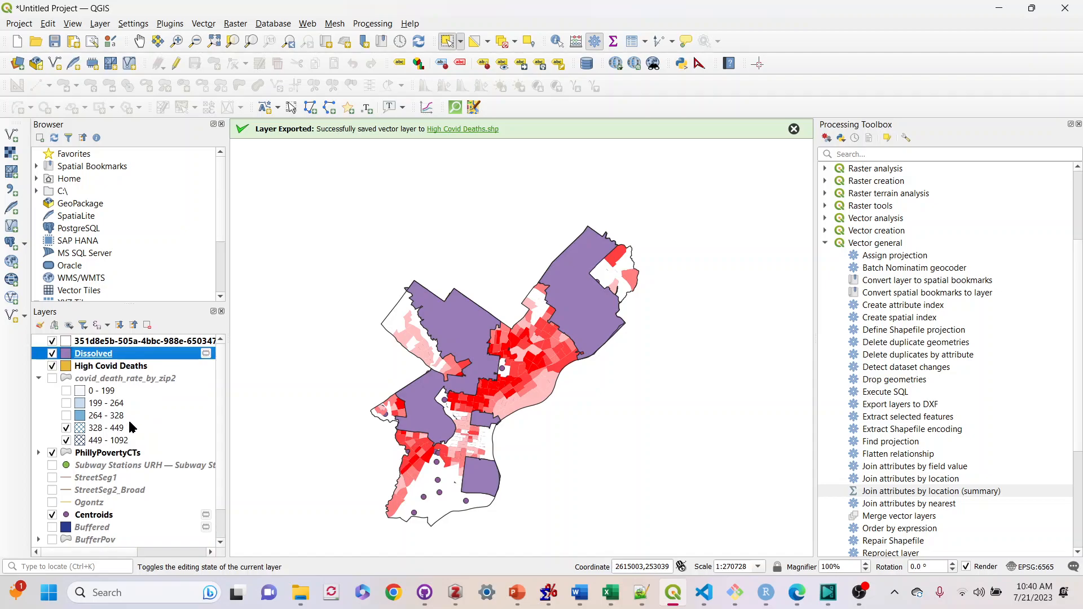
click(52, 515)
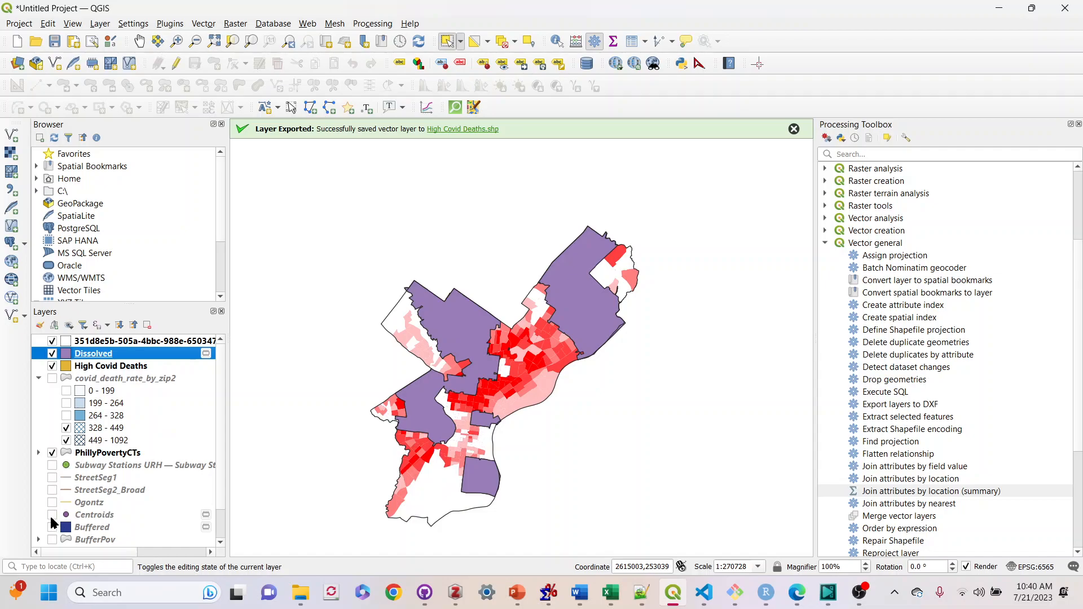
Run the Centroids tool on the PhillyPovertyCTs layer to create a temporary centroid point layer
click(94, 454)
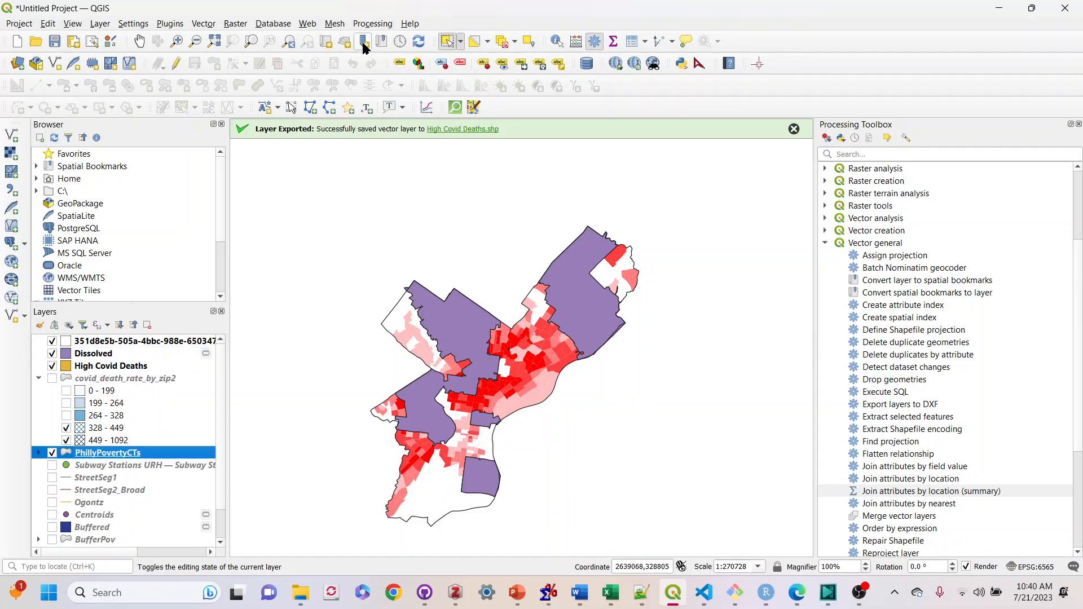
click(372, 24)
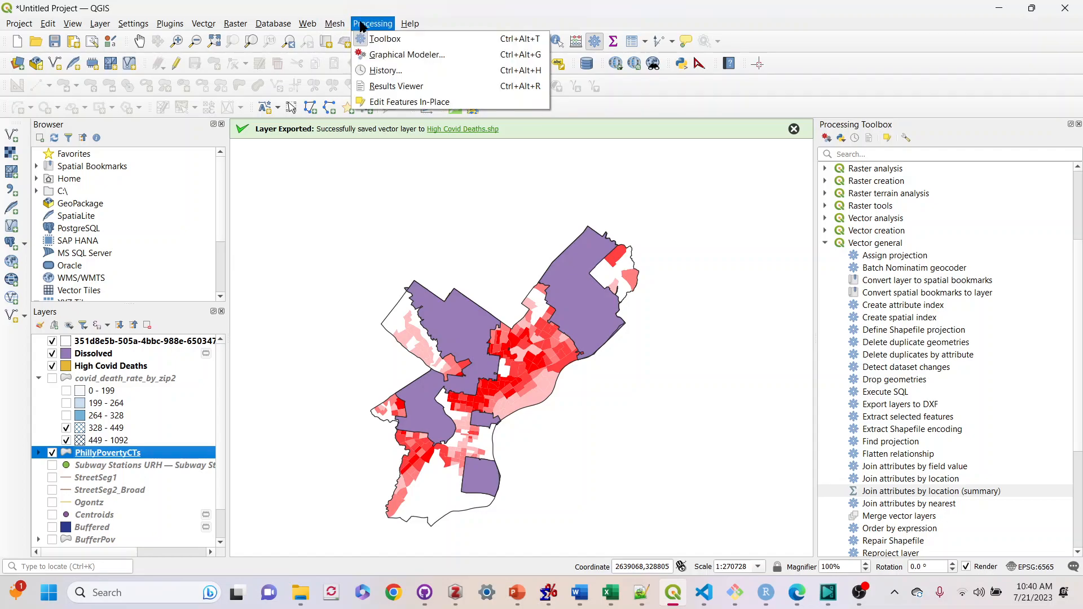
click(375, 39)
click(390, 24)
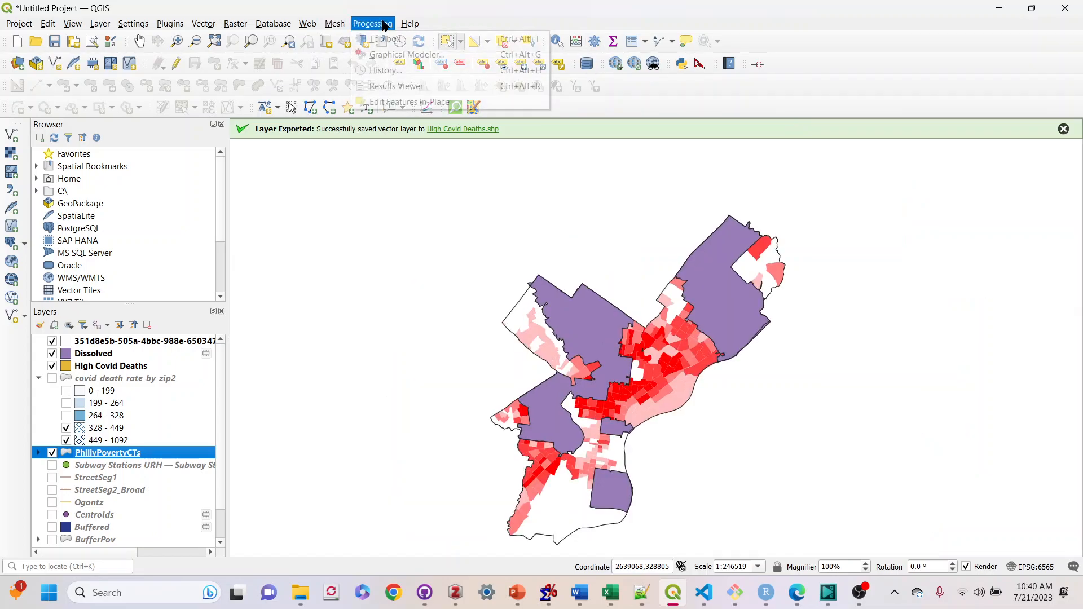
click(389, 38)
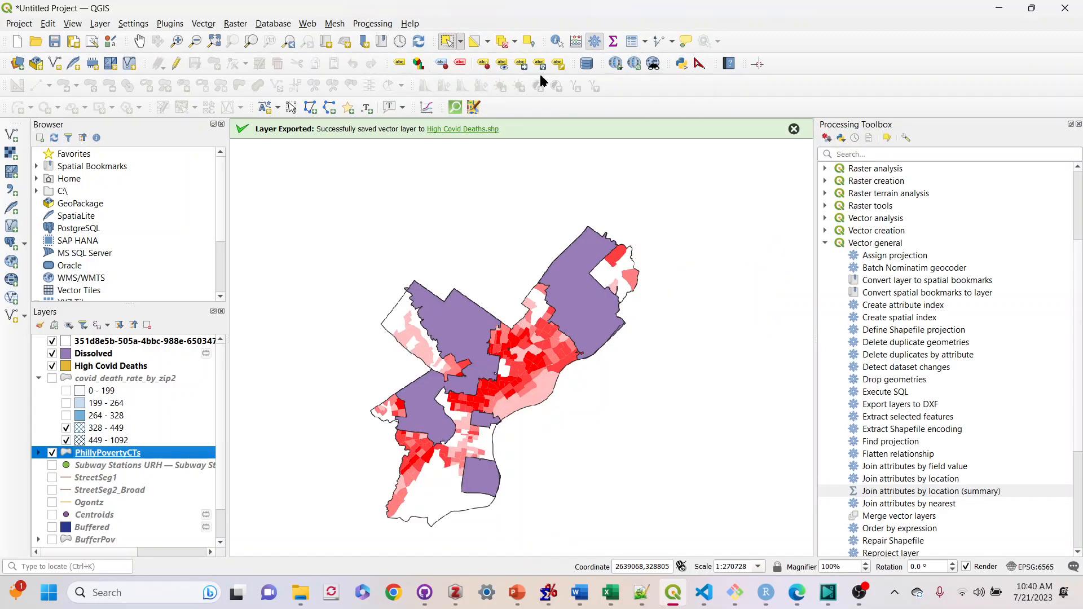
click(823, 241)
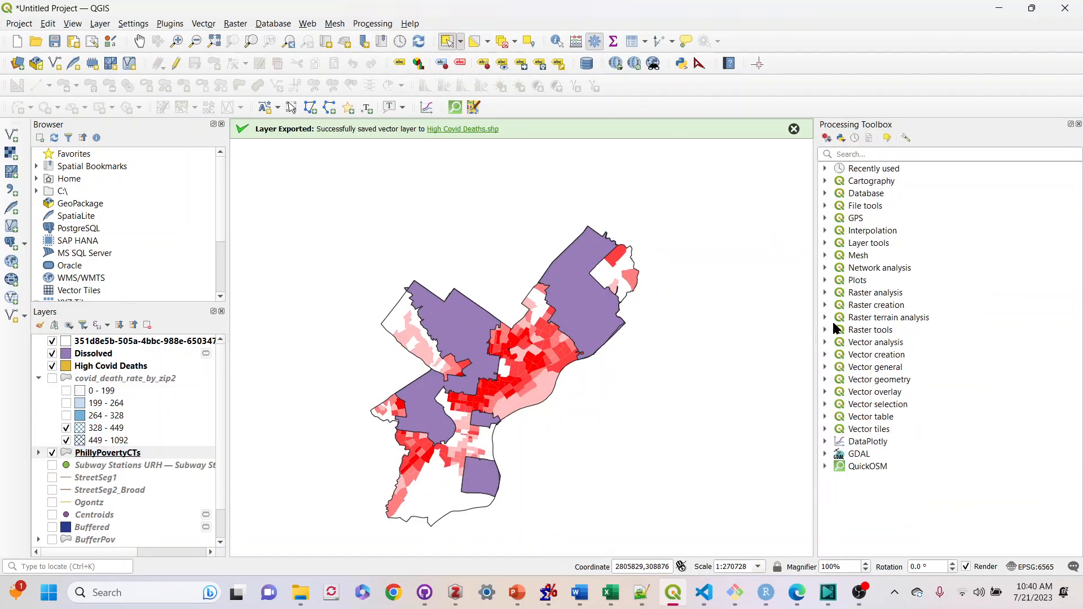
click(826, 380)
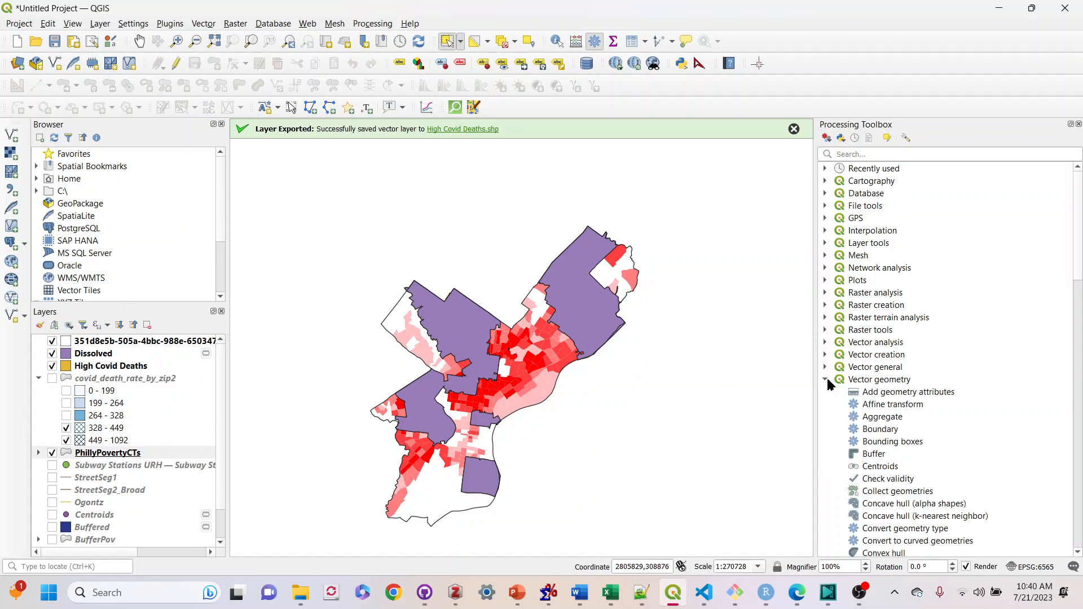
click(891, 468)
double_click(889, 469)
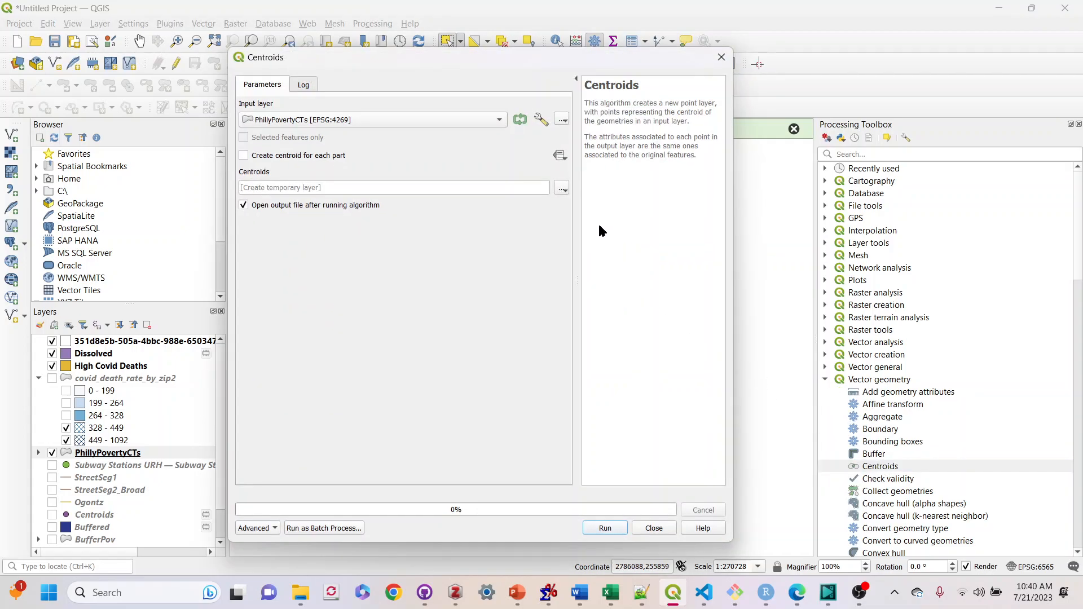
click(500, 123)
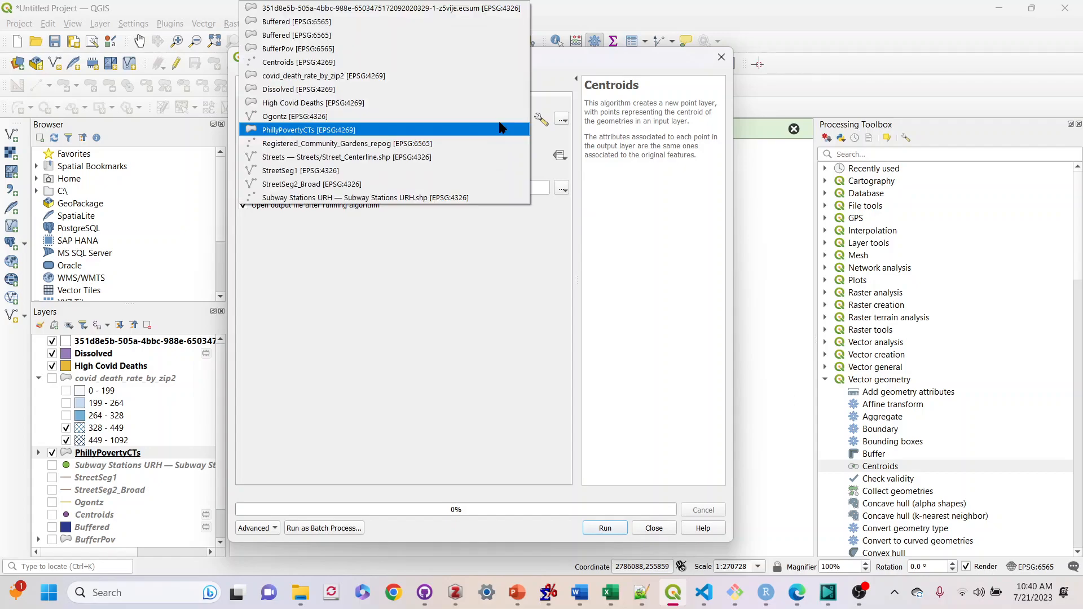
click(325, 131)
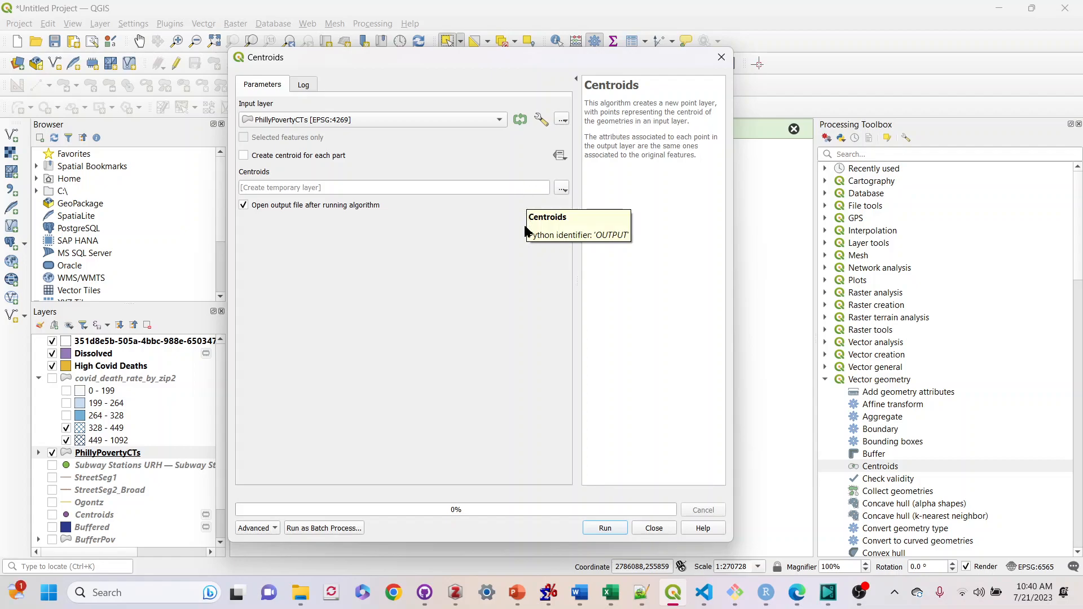
click(601, 528)
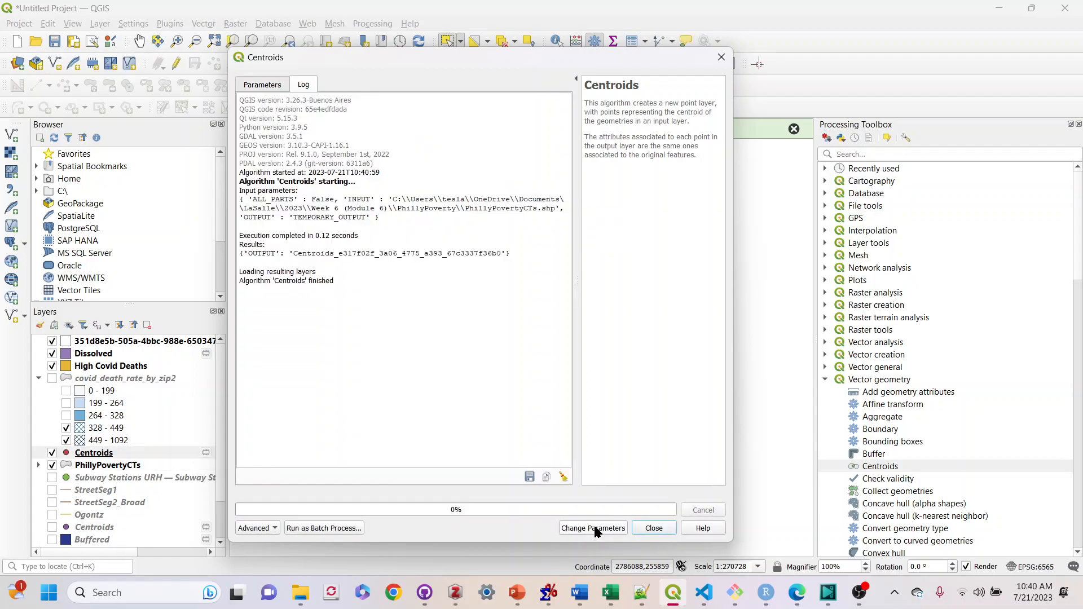
click(652, 529)
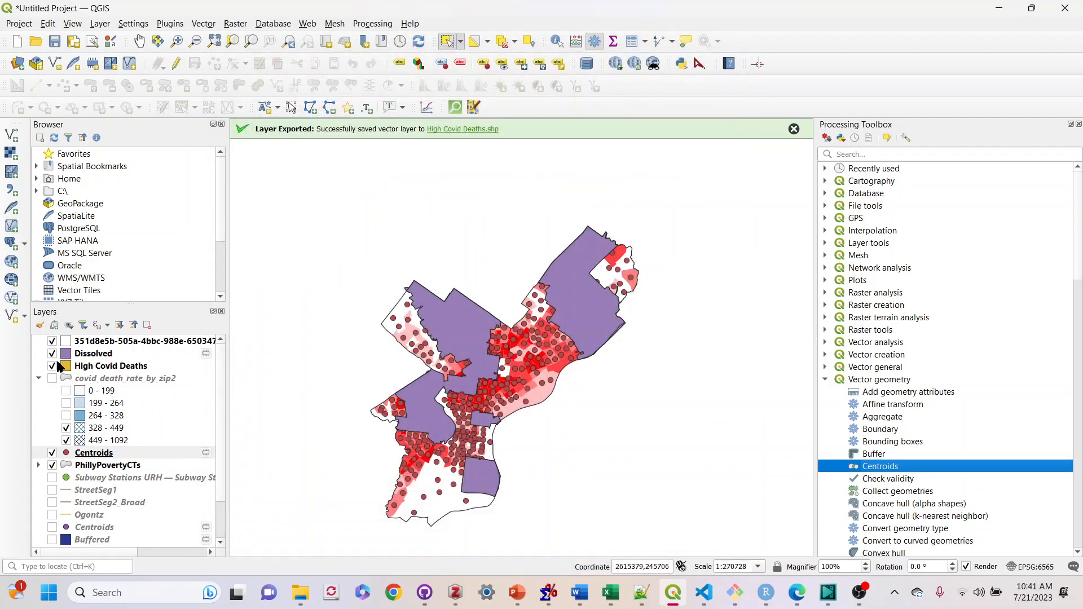
Move the Centroids layer above the Dissolved layer and select the Dissolved layer
drag(91, 452, 95, 355)
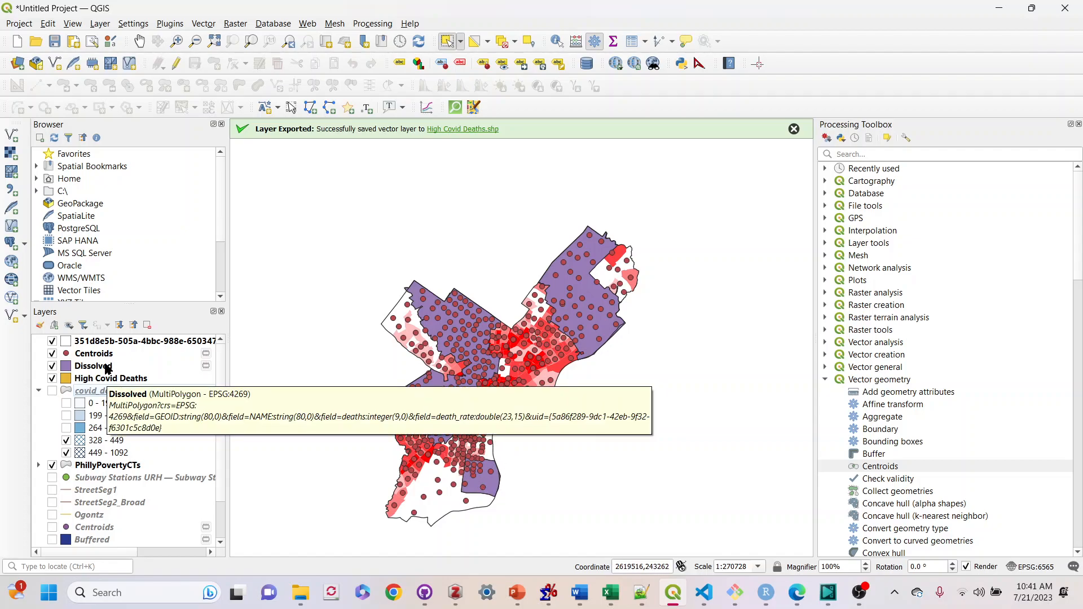
click(106, 368)
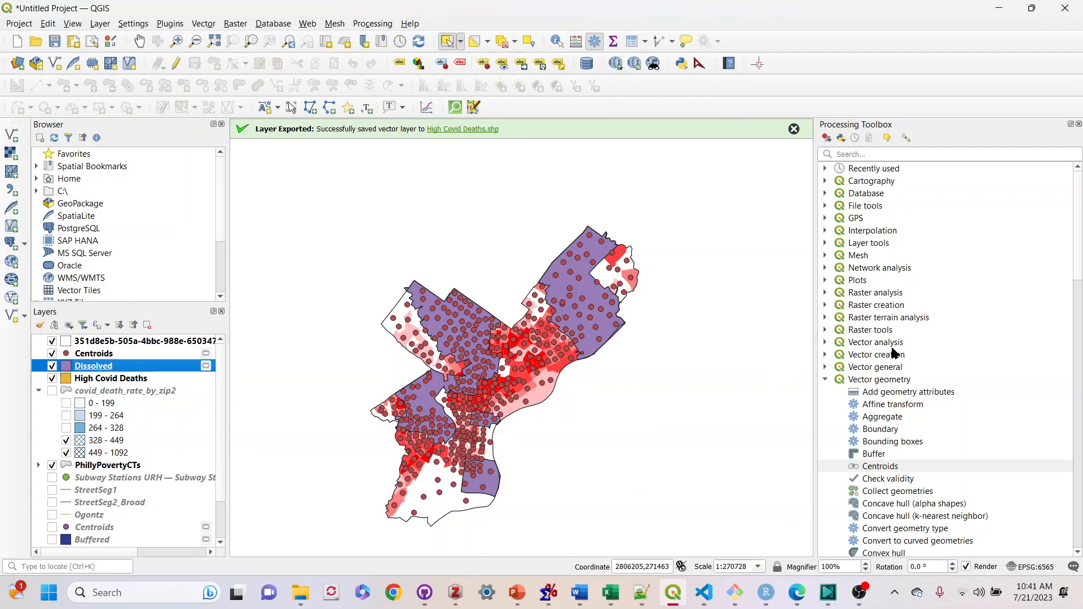
Browse the processing toolbox's vector categories for a join tool
scroll(986, 356, down, 1)
scroll(987, 355, down, 3)
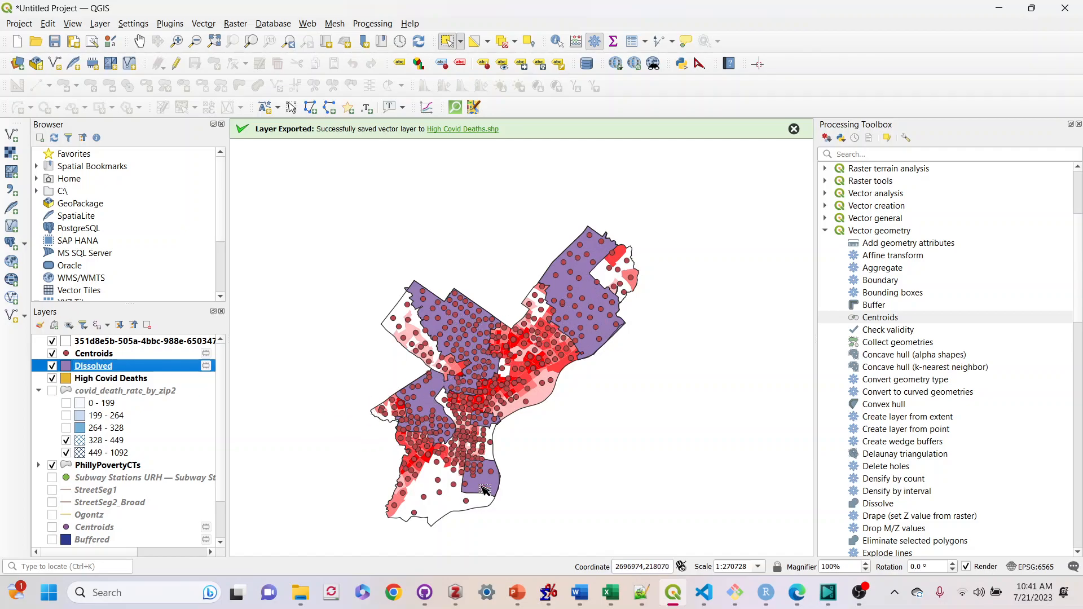
scroll(931, 446, down, 2)
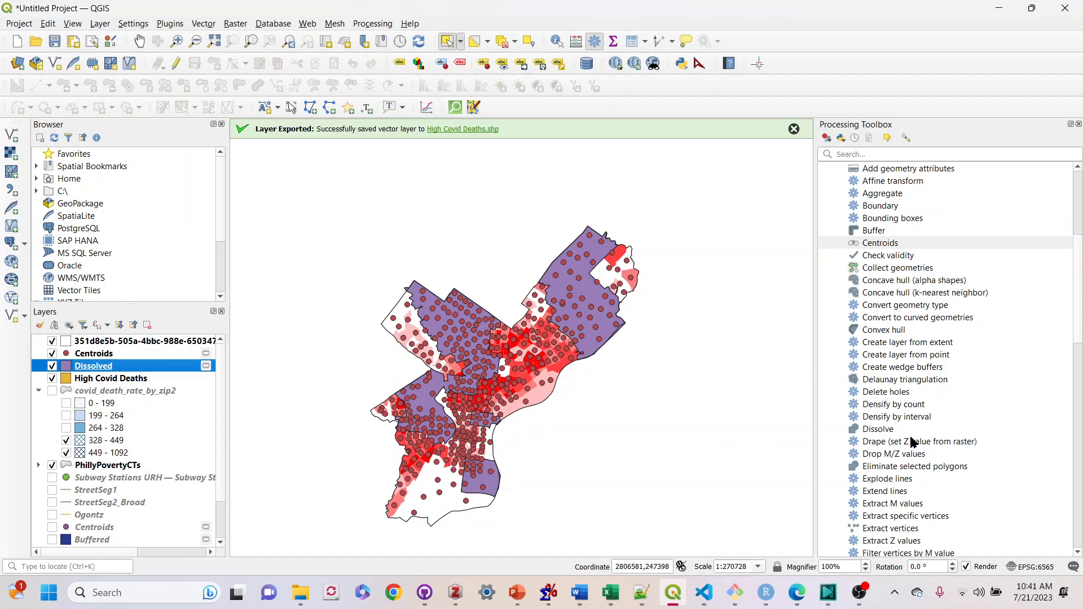
scroll(915, 444, down, 13)
scroll(926, 437, down, 3)
scroll(926, 431, up, 20)
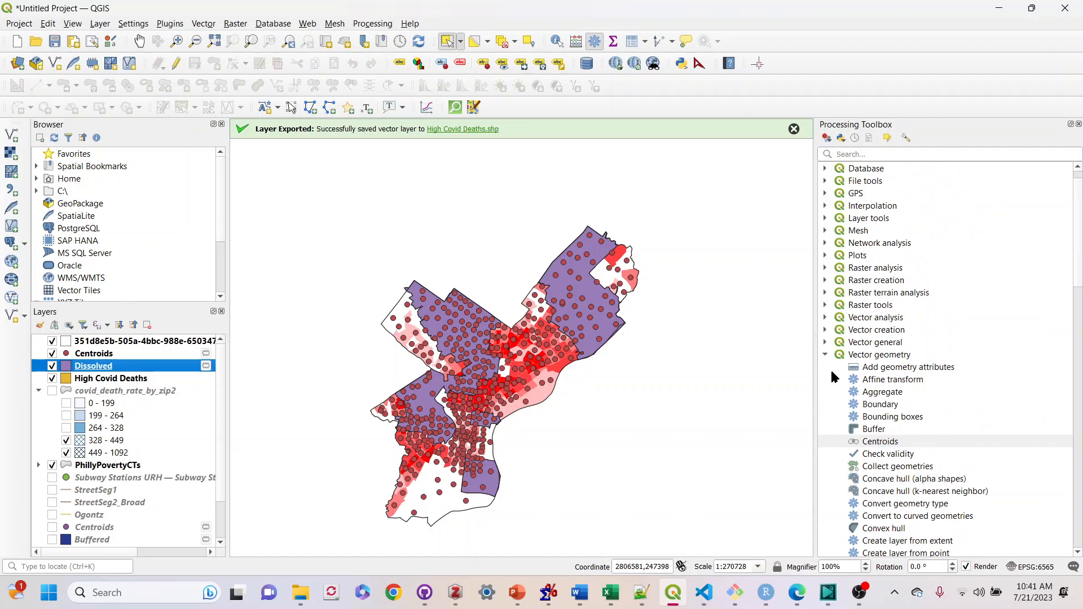
click(825, 354)
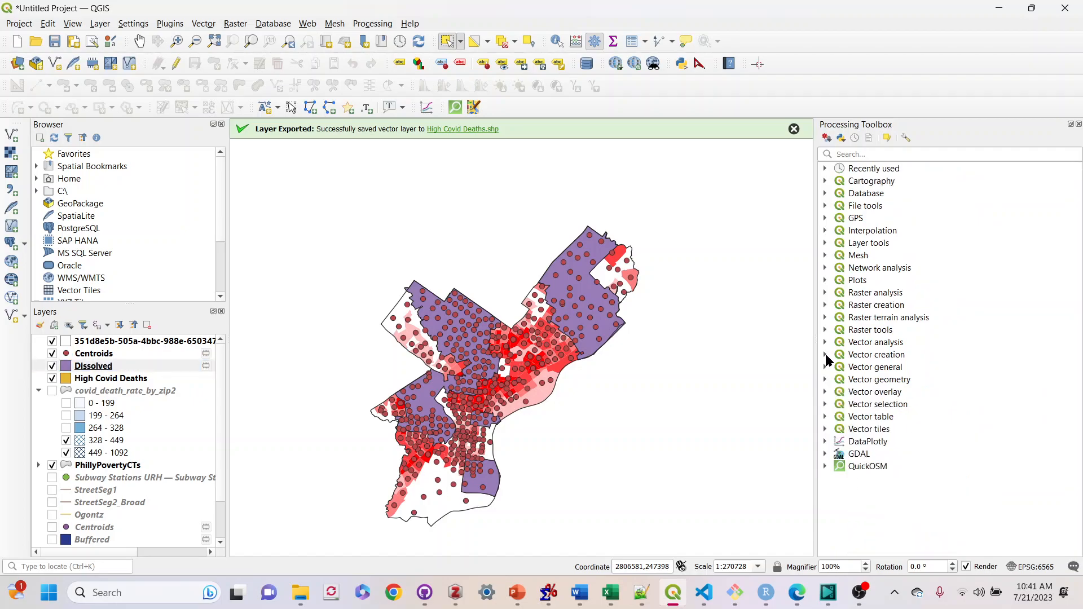
click(825, 367)
scroll(852, 372, down, 3)
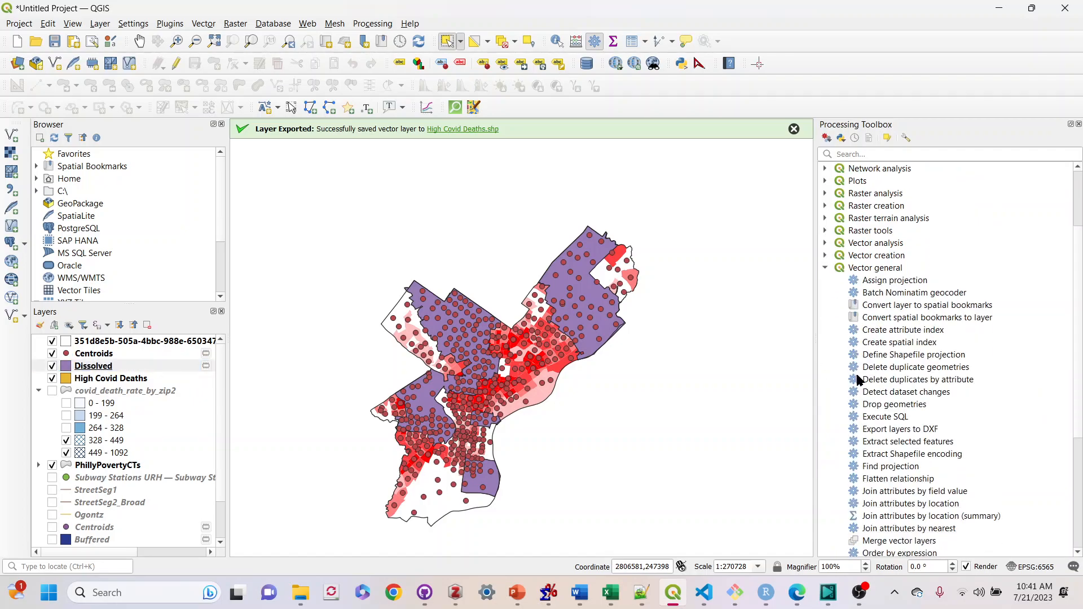
Open Join Attributes by Location (Summary), joining Dissolved to Centroids and summarising the prc_pov field
click(919, 518)
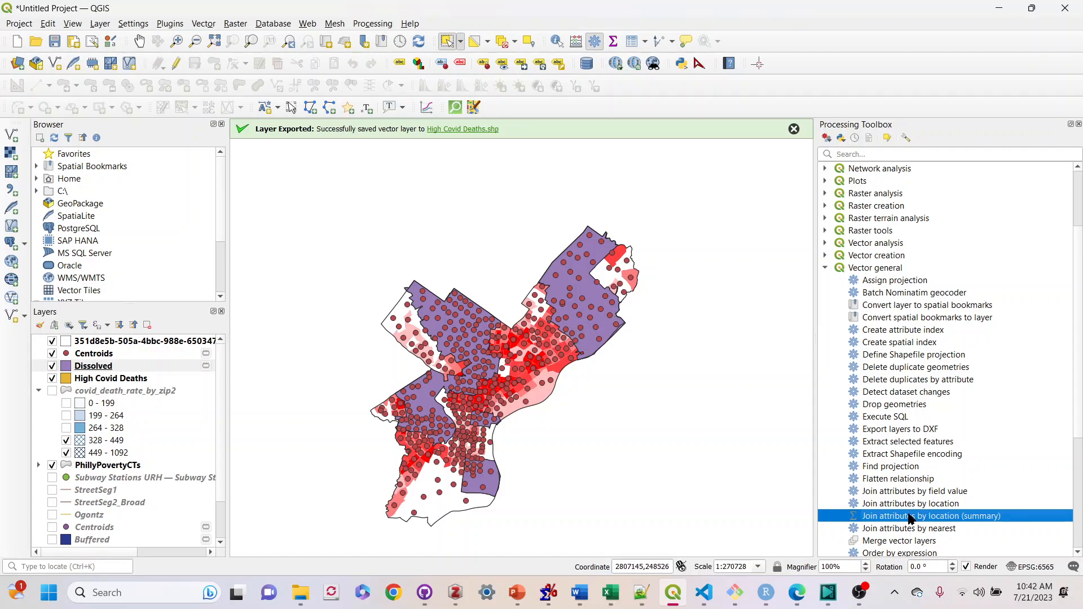
double_click(984, 517)
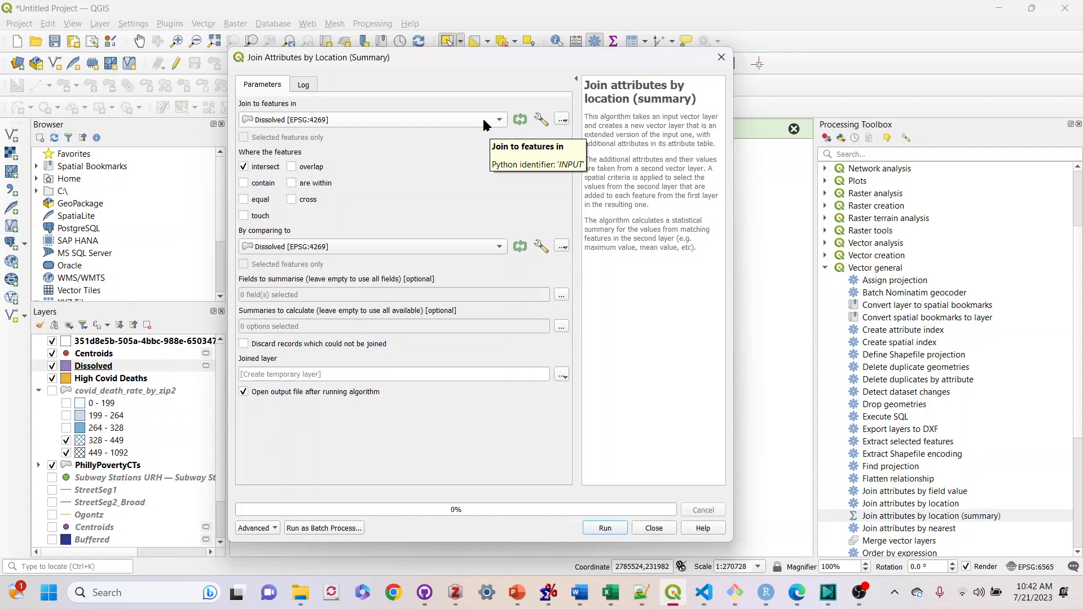
click(436, 248)
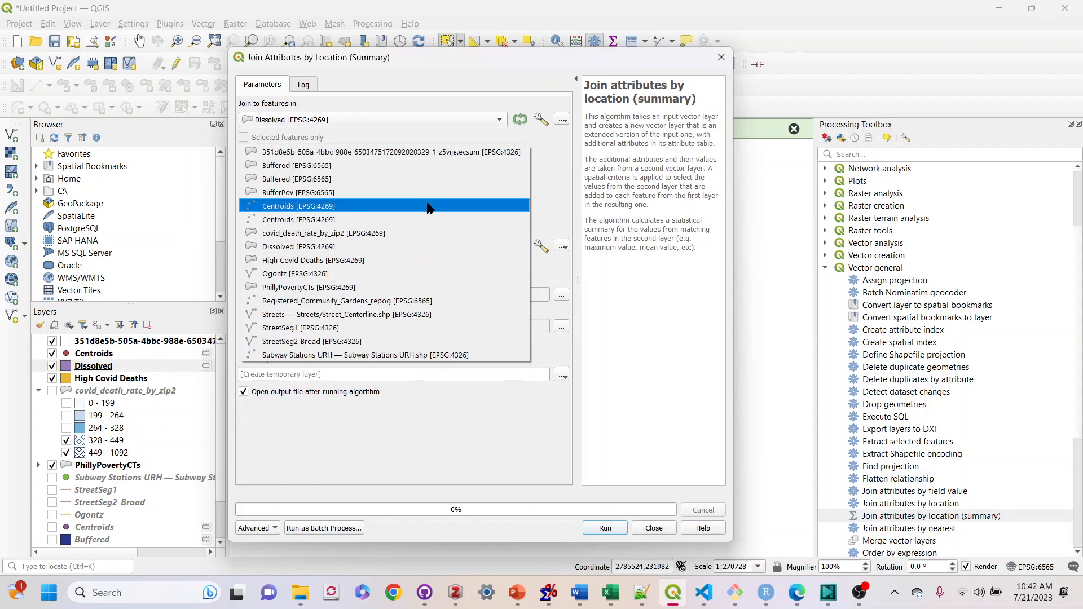
click(429, 207)
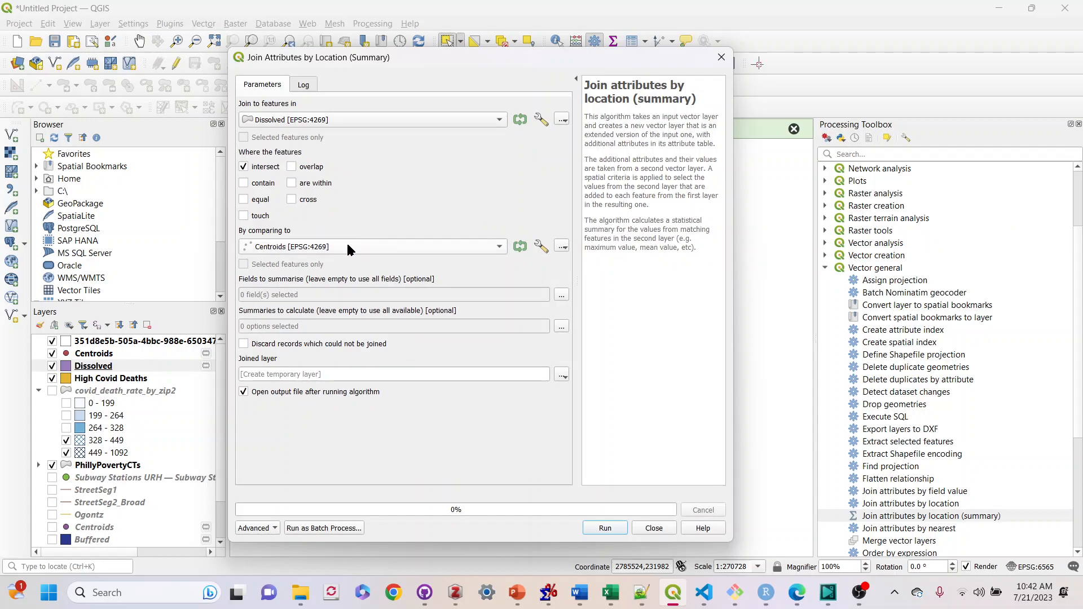
click(560, 294)
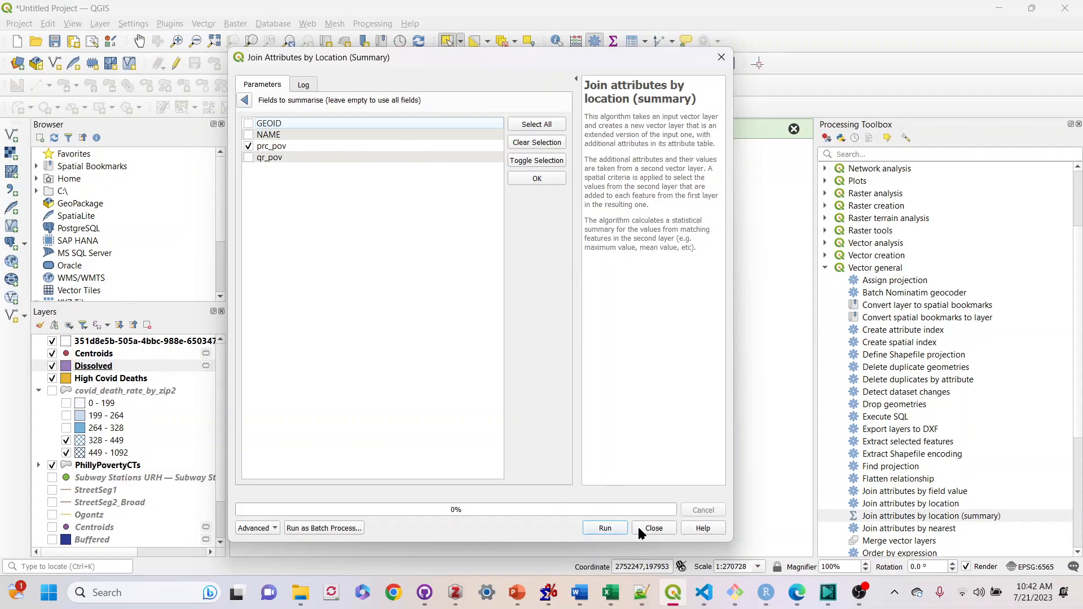
click(245, 100)
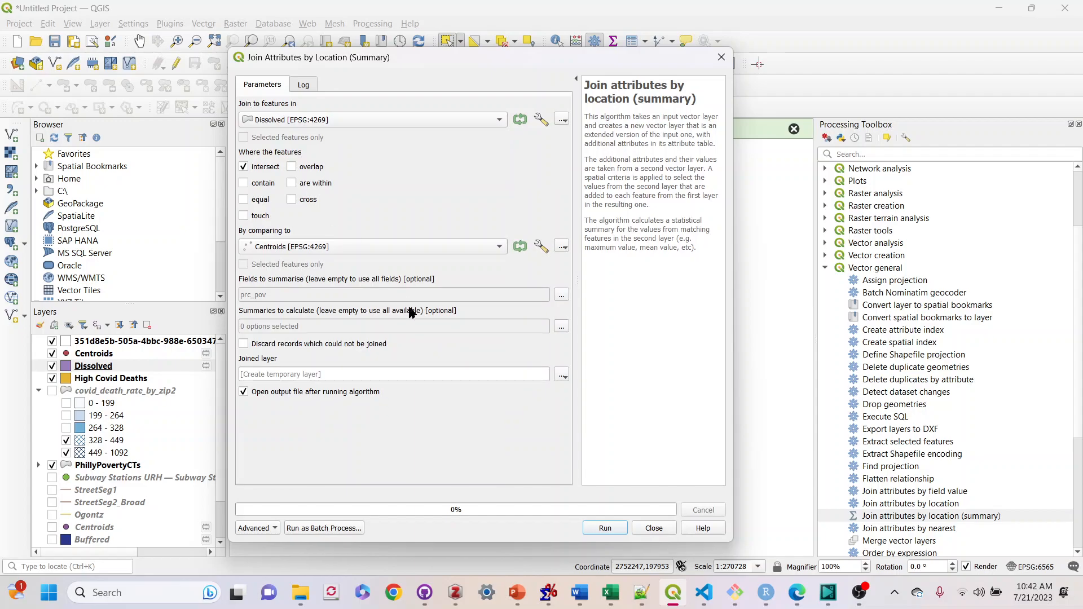
Choose mean as the summary to calculate, run the join and close the dialog
click(561, 327)
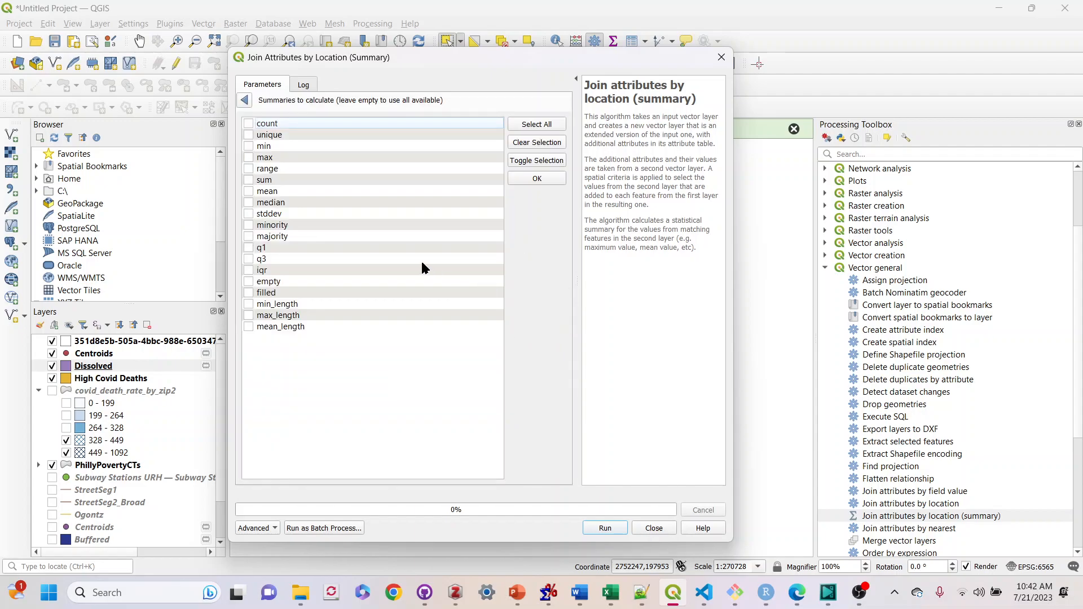
click(272, 192)
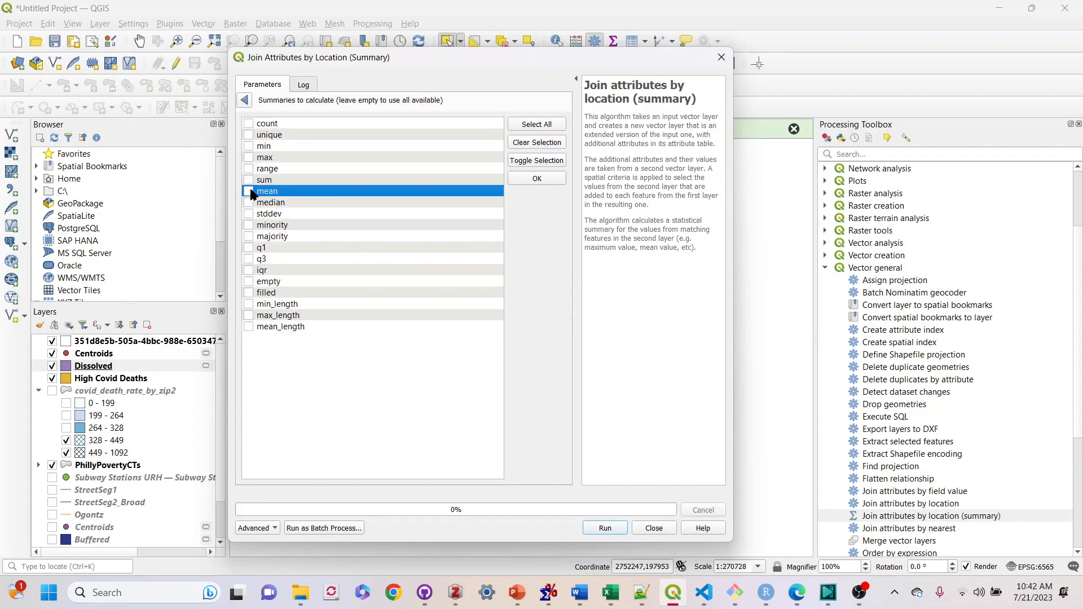
click(246, 102)
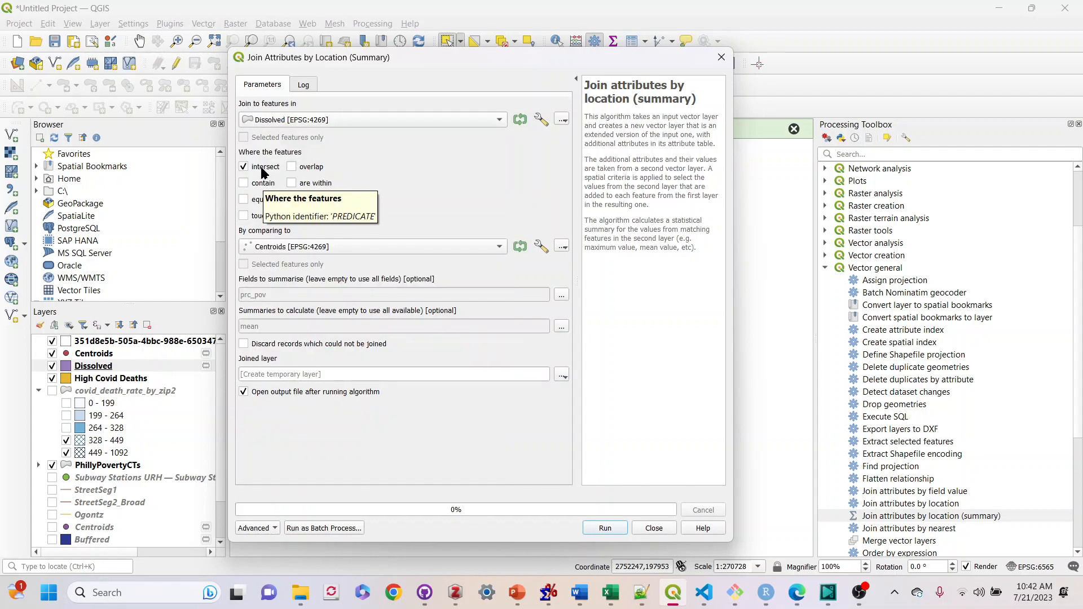
click(609, 529)
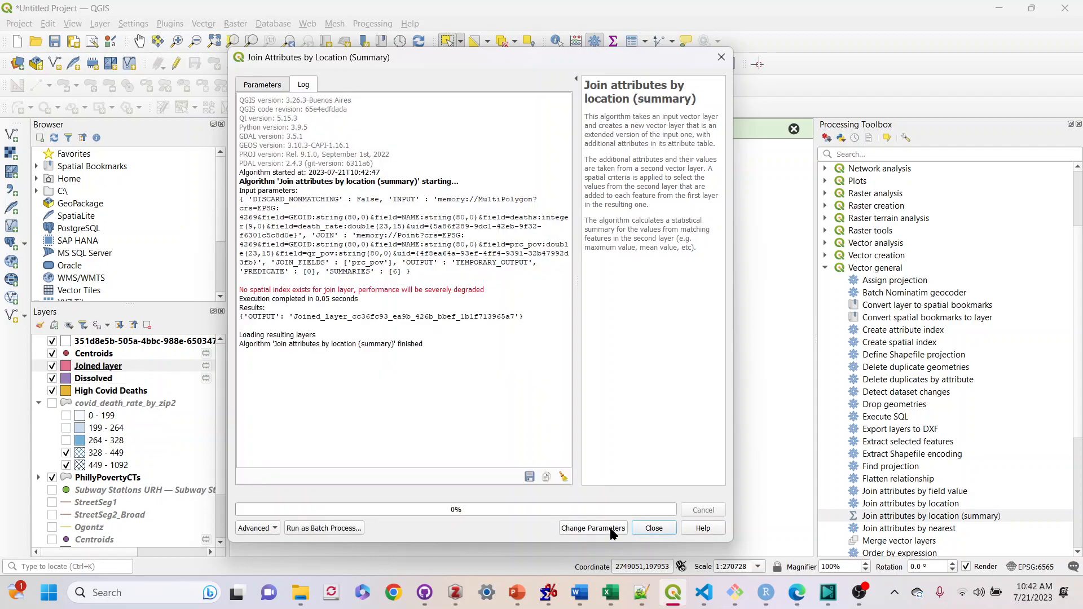
click(649, 529)
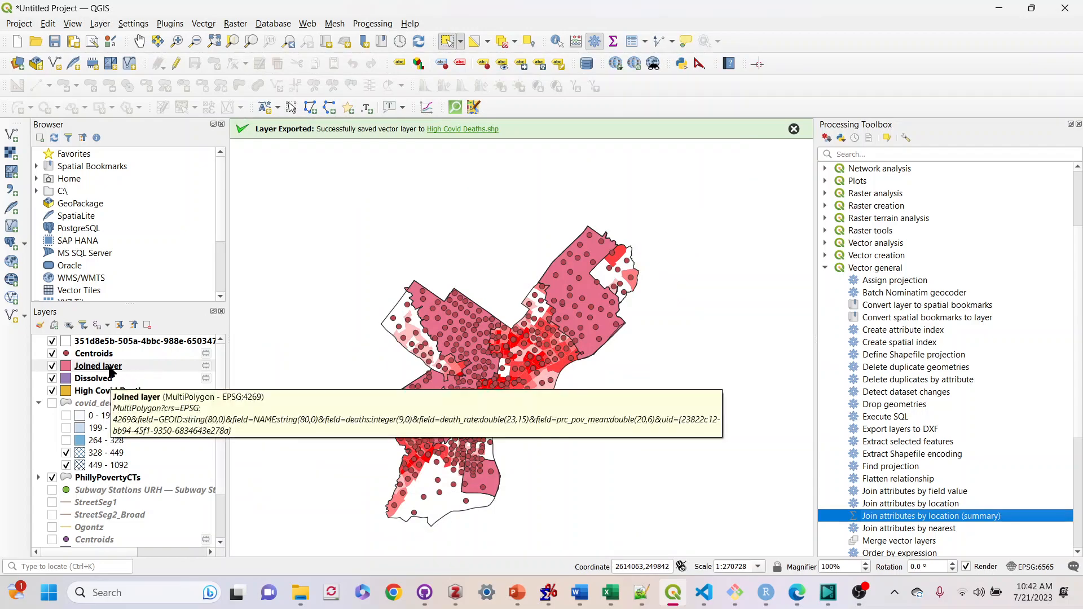
Hide the Centroids, Dissolved, Joined layer and High Covid Deaths layers
right_click(111, 372)
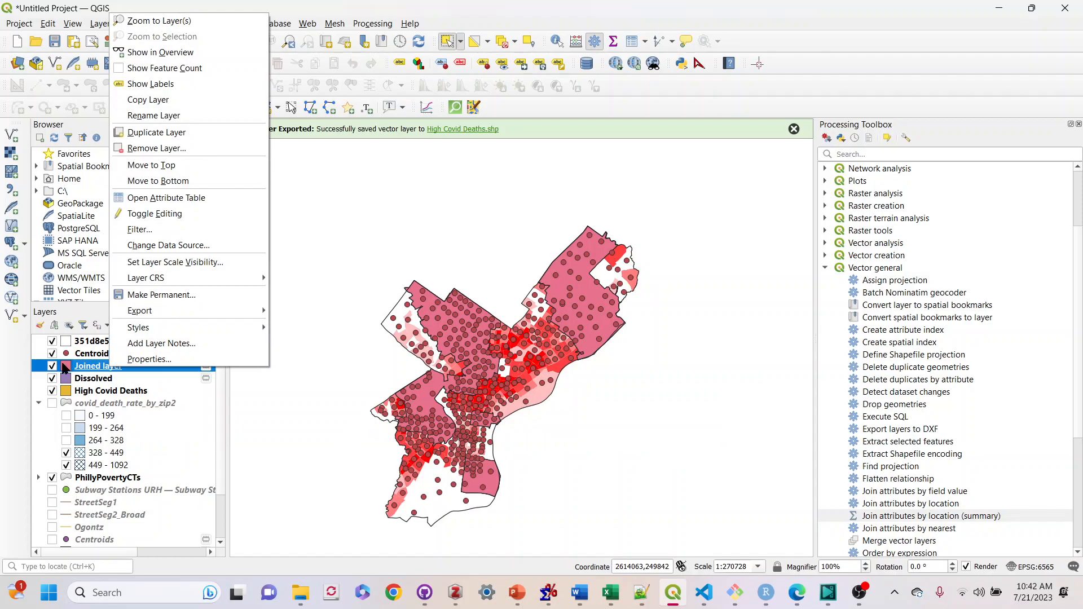
click(44, 432)
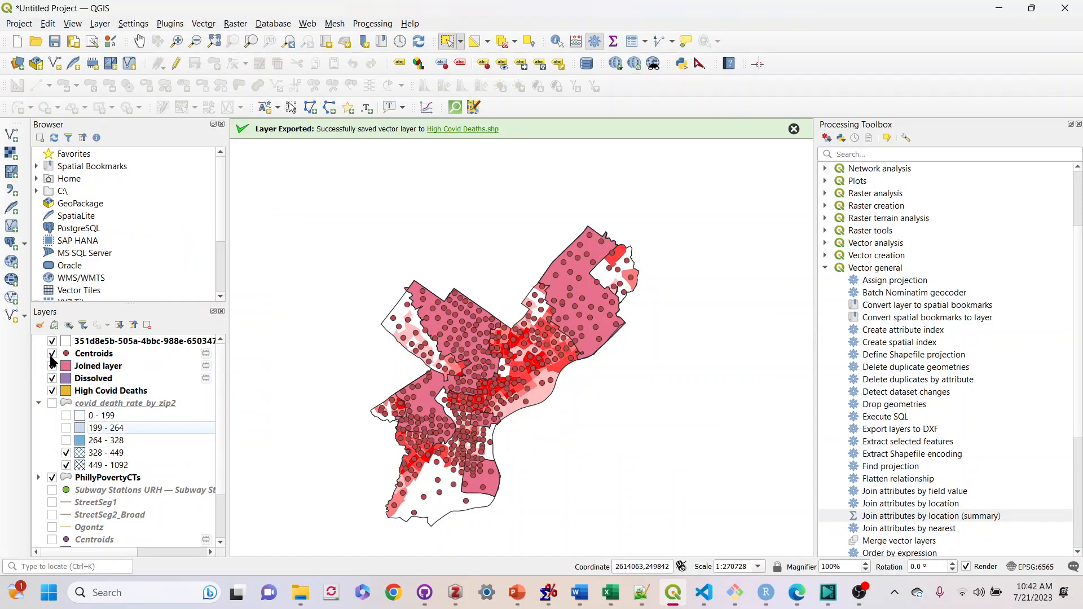
click(52, 354)
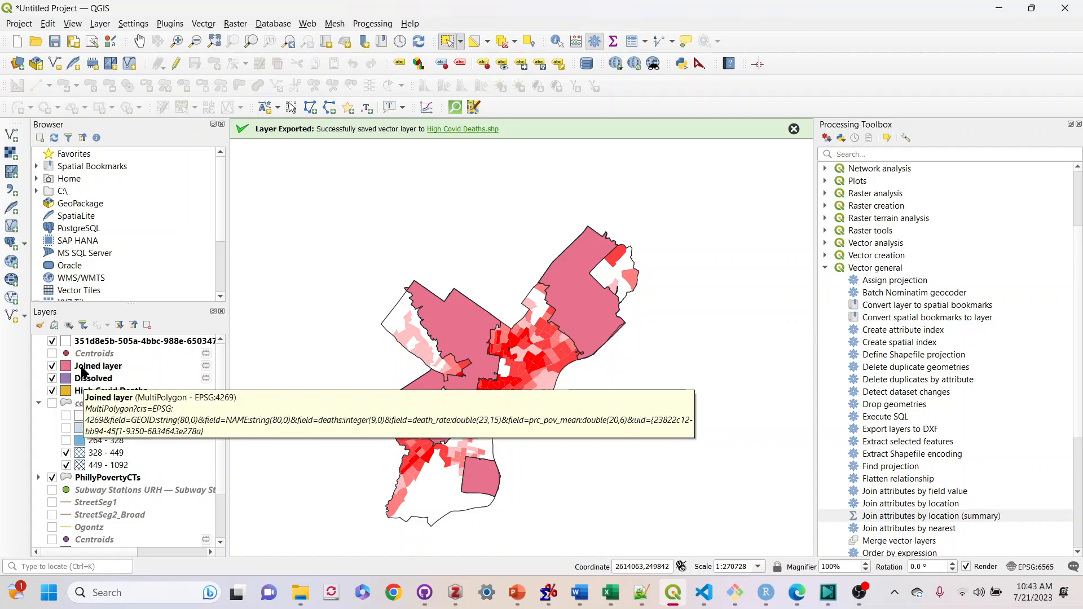
click(53, 379)
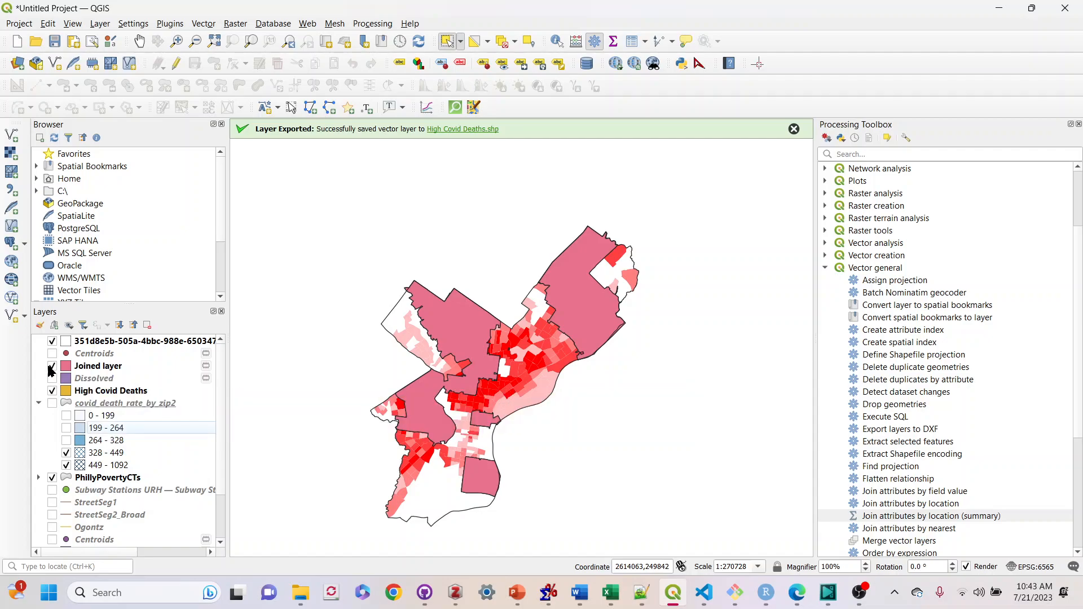
click(51, 367)
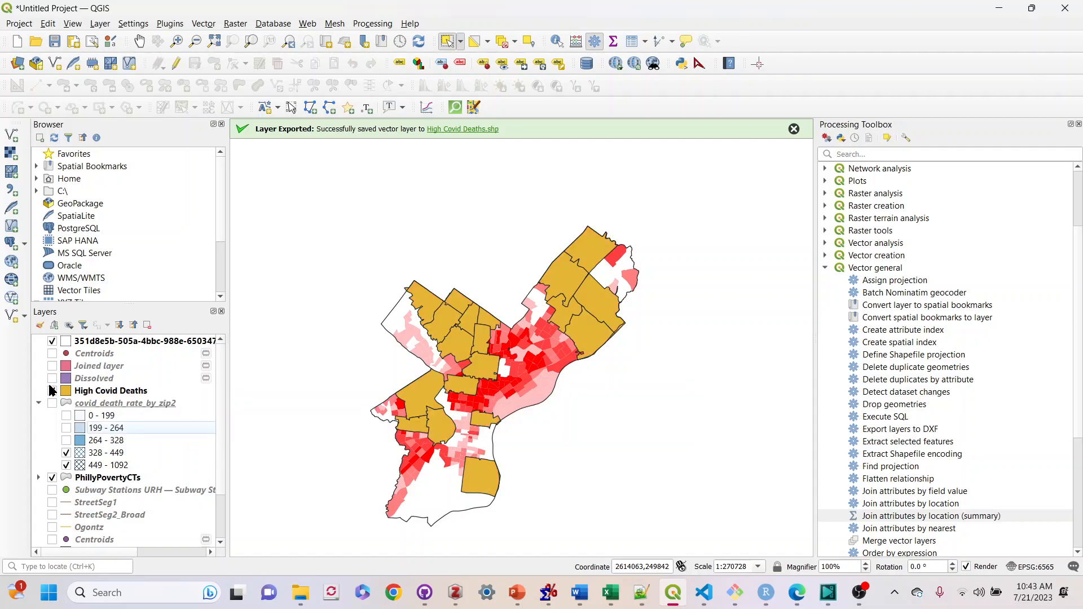
click(52, 391)
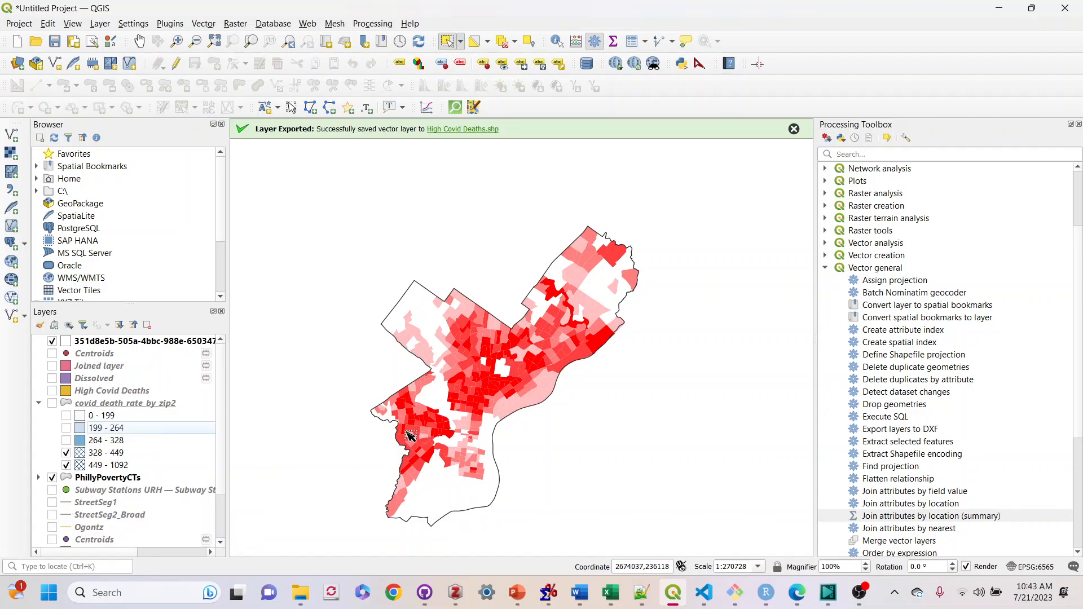
Toggle the Dissolved layer's visibility off and turn on the covid_death_rate_by_zip2 layer
click(52, 379)
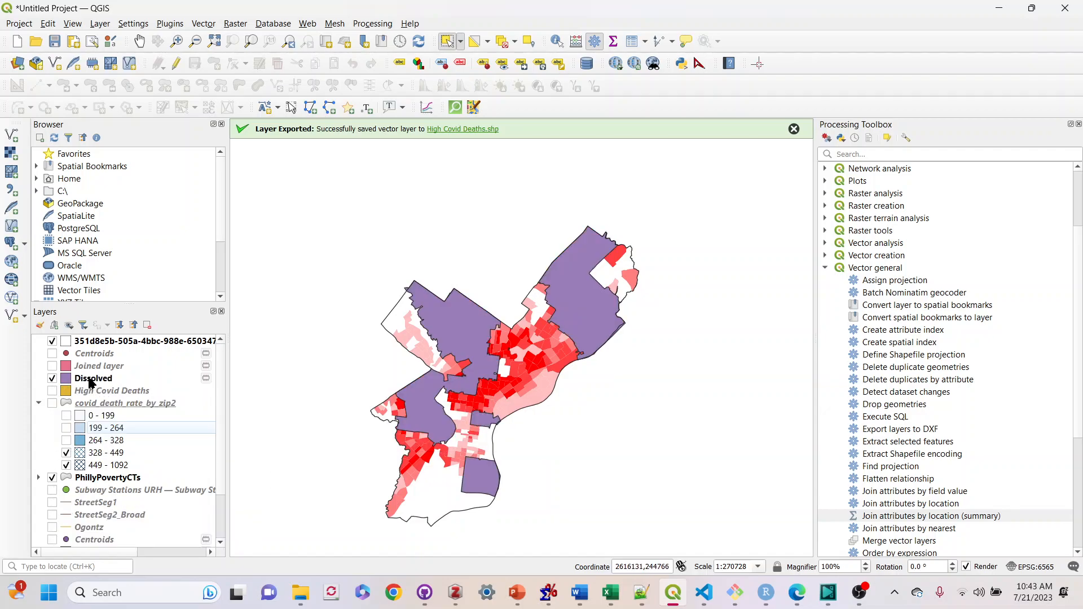
right_click(90, 383)
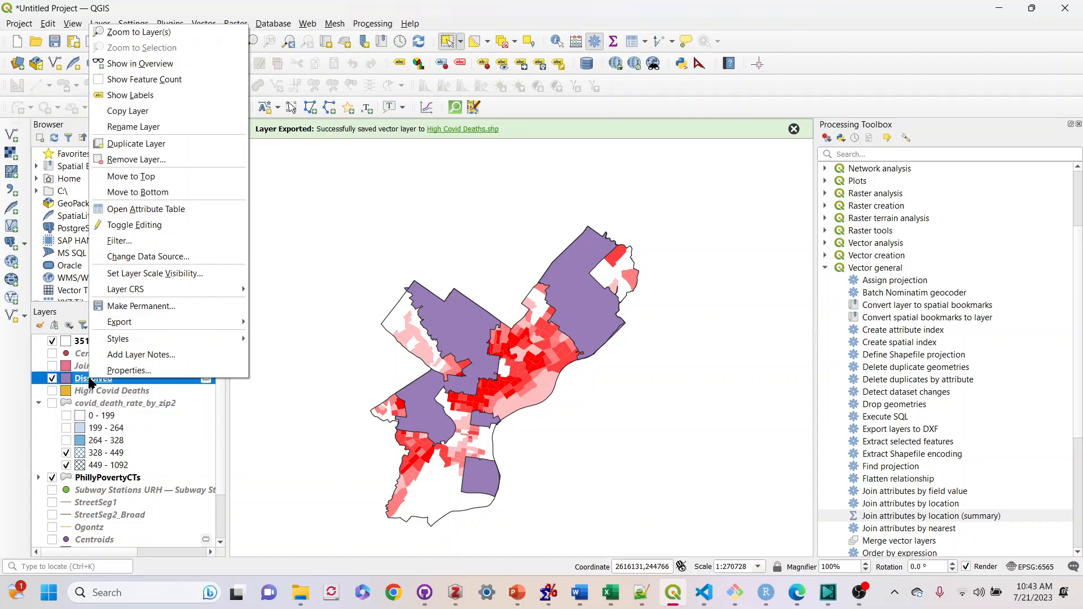
click(52, 379)
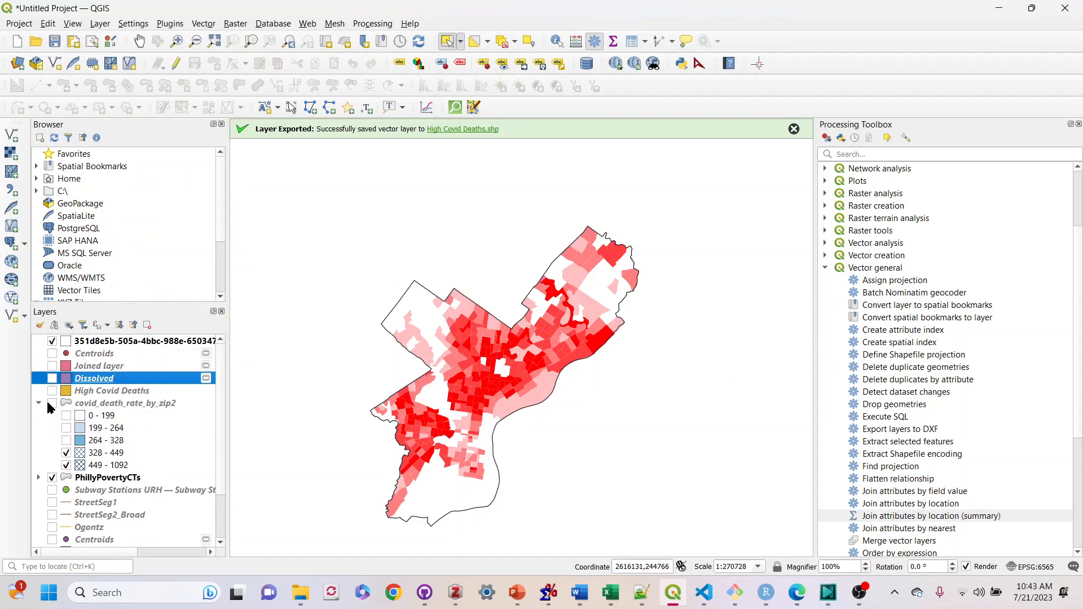
click(52, 403)
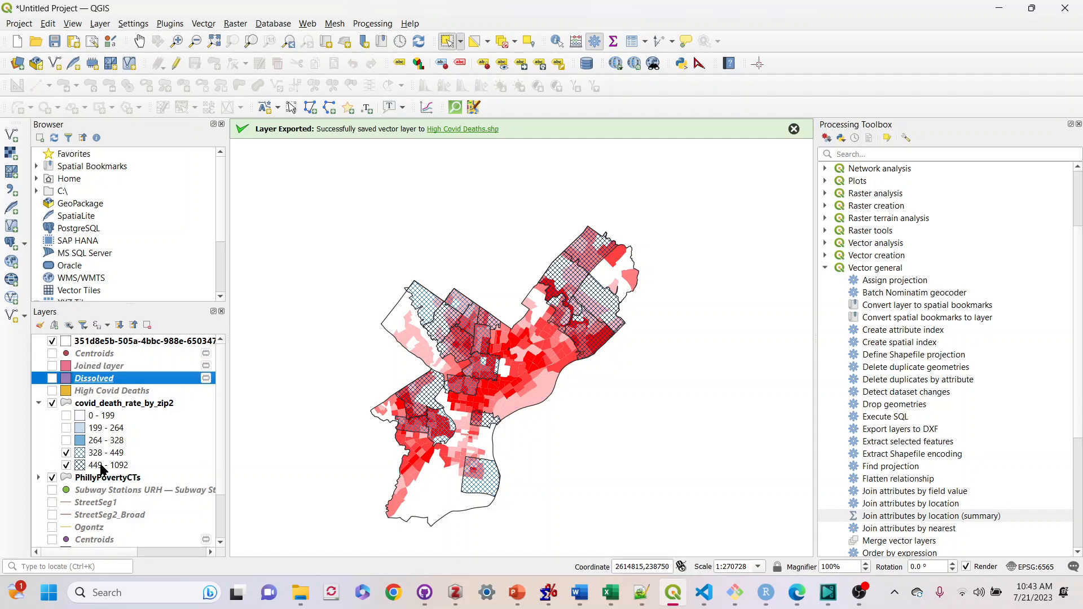
Open the Joined layer's attribute table to examine its prc_pov_mean value, then close it
right_click(90, 368)
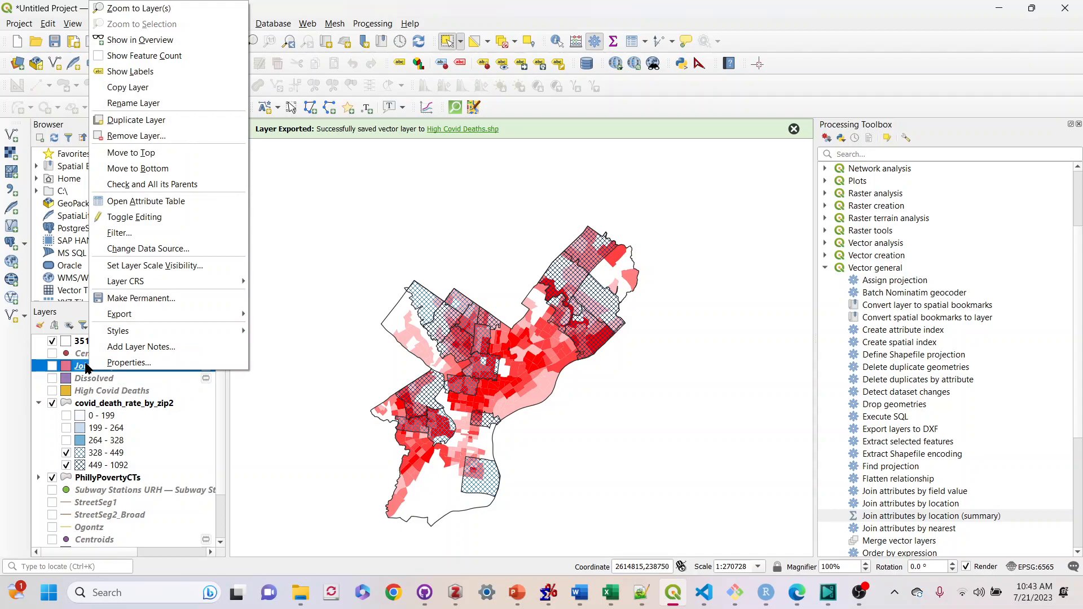
click(126, 202)
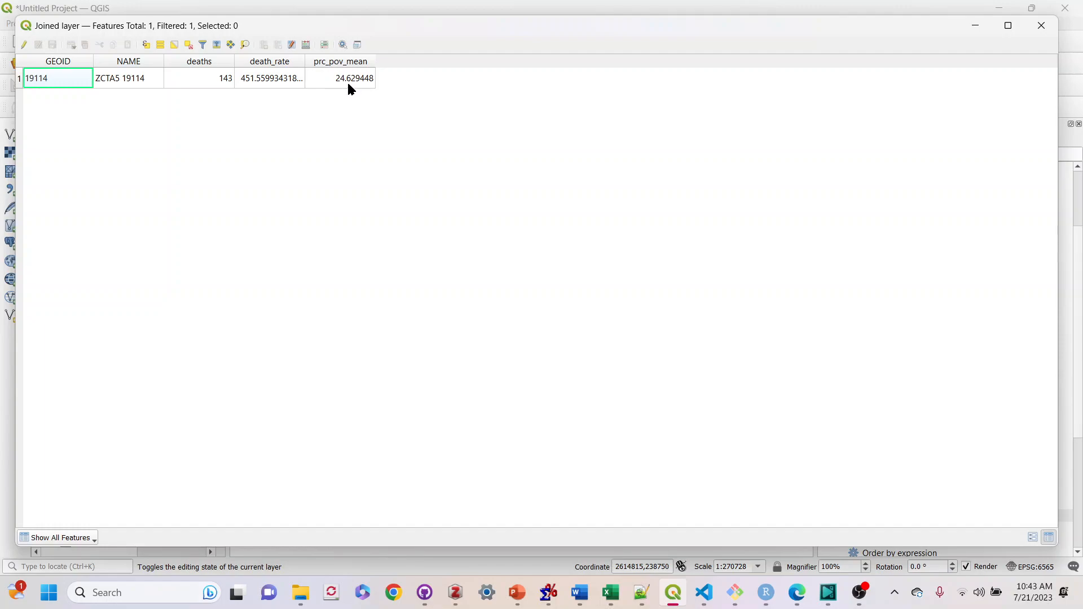
double_click(474, 28)
drag(545, 51, 507, 475)
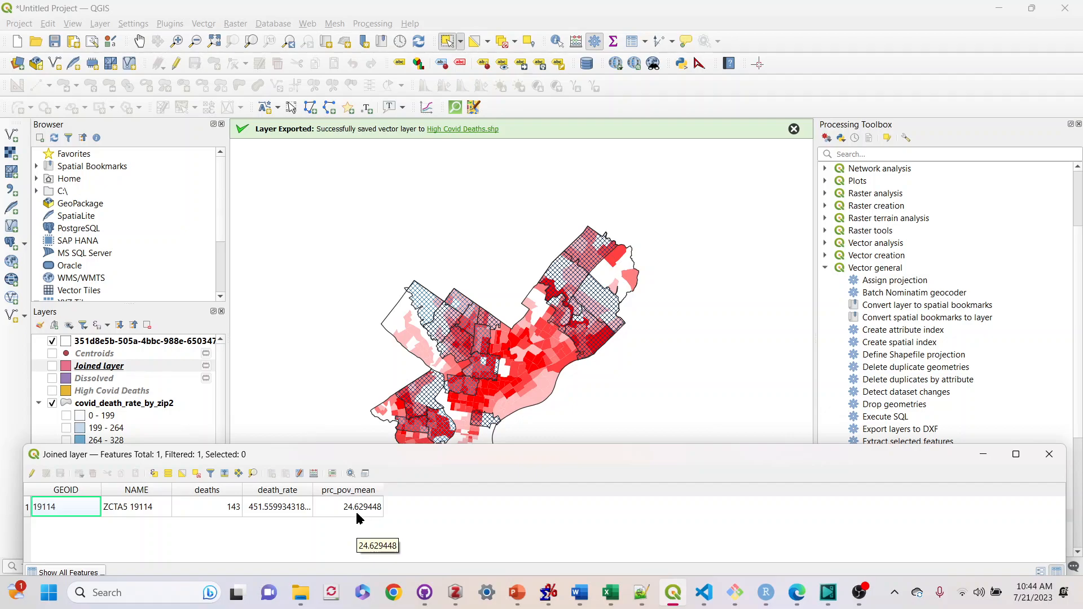
drag(462, 450, 444, 48)
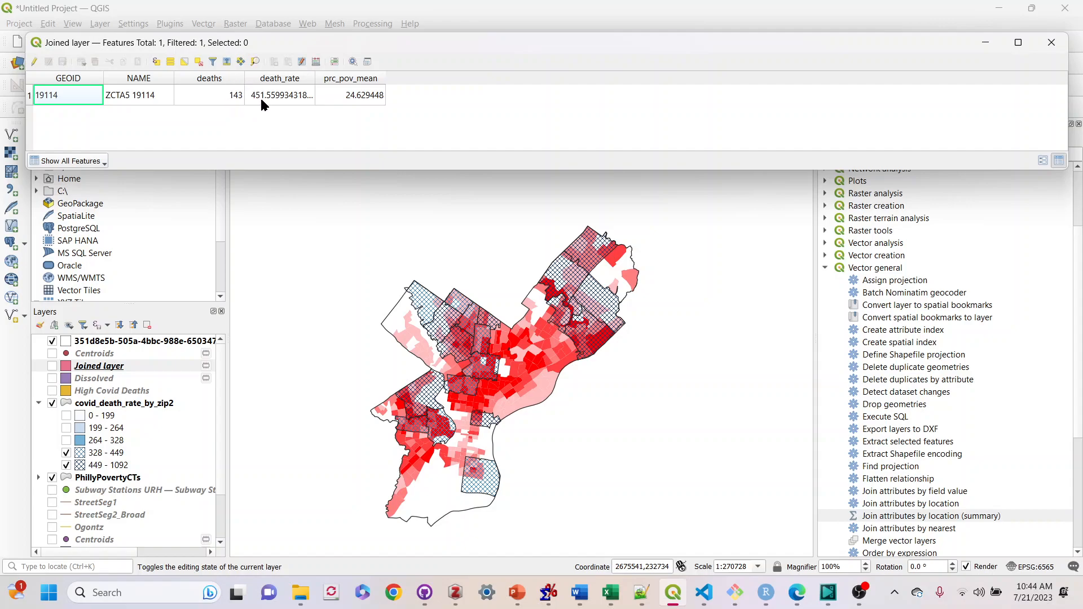
click(1052, 42)
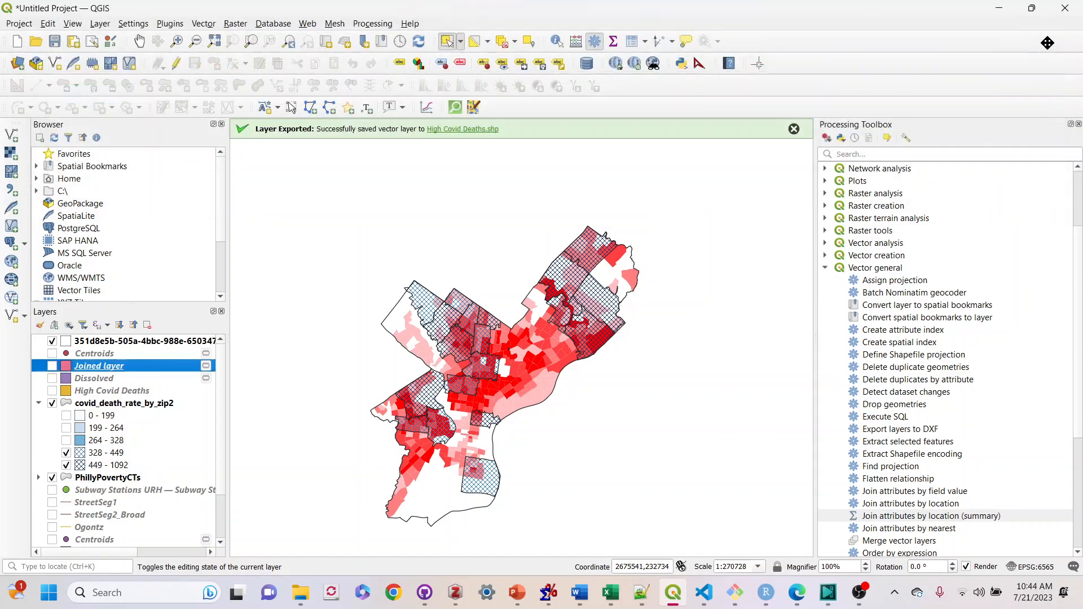
Select and show the High Covid Deaths layer
click(91, 379)
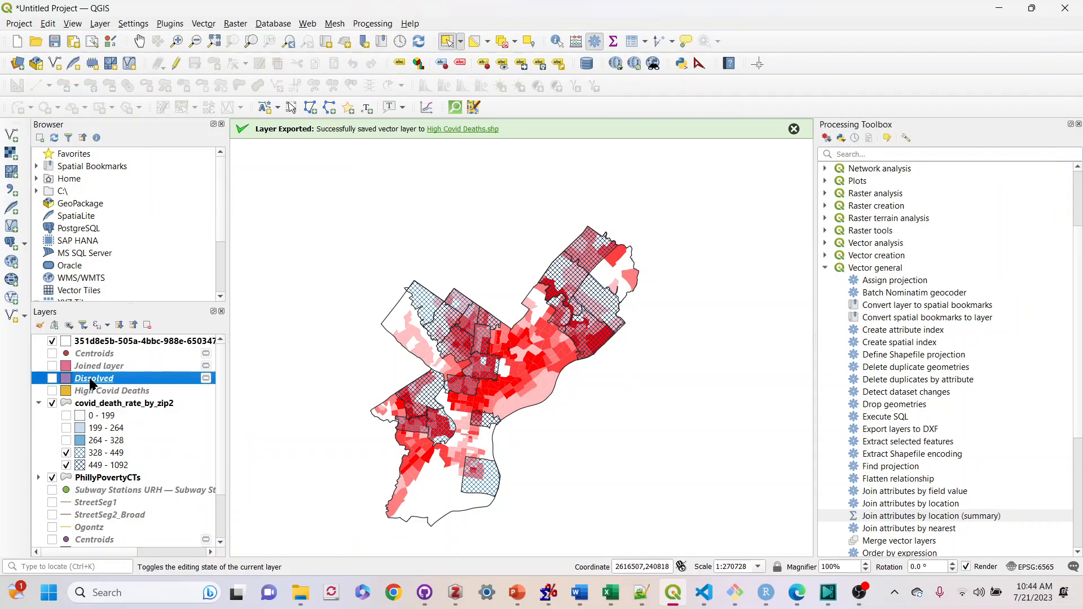
click(92, 390)
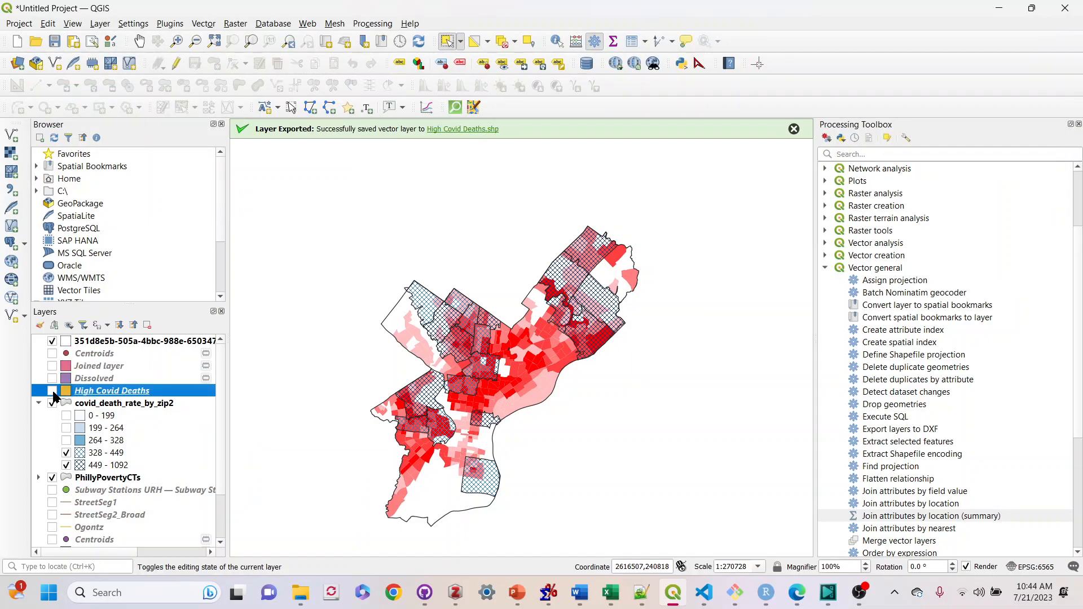
click(52, 390)
click(273, 24)
mouse_move(307, 23)
mouse_move(364, 29)
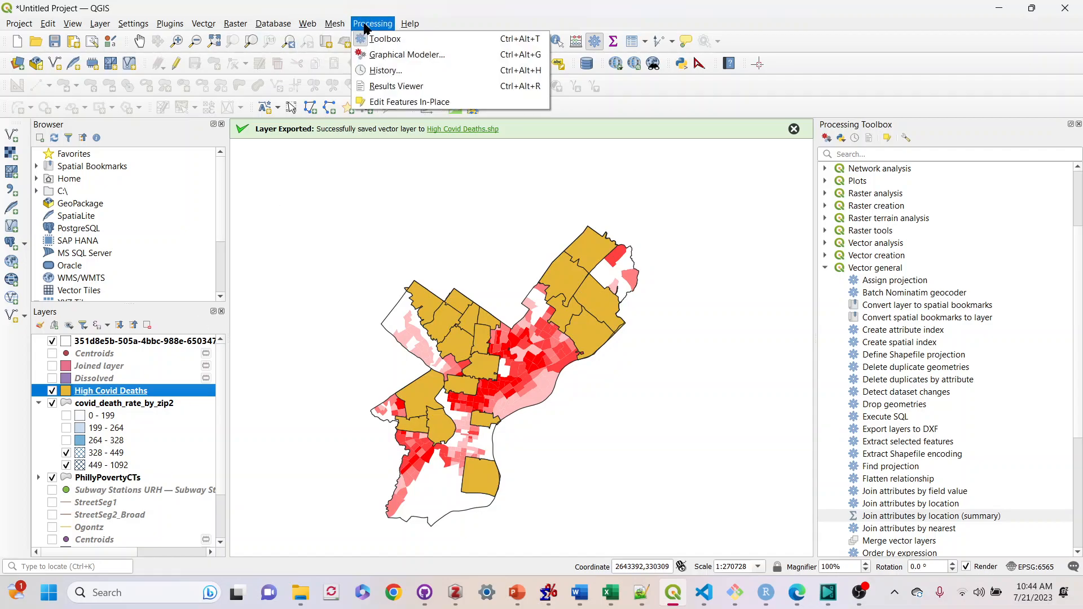
mouse_move(207, 31)
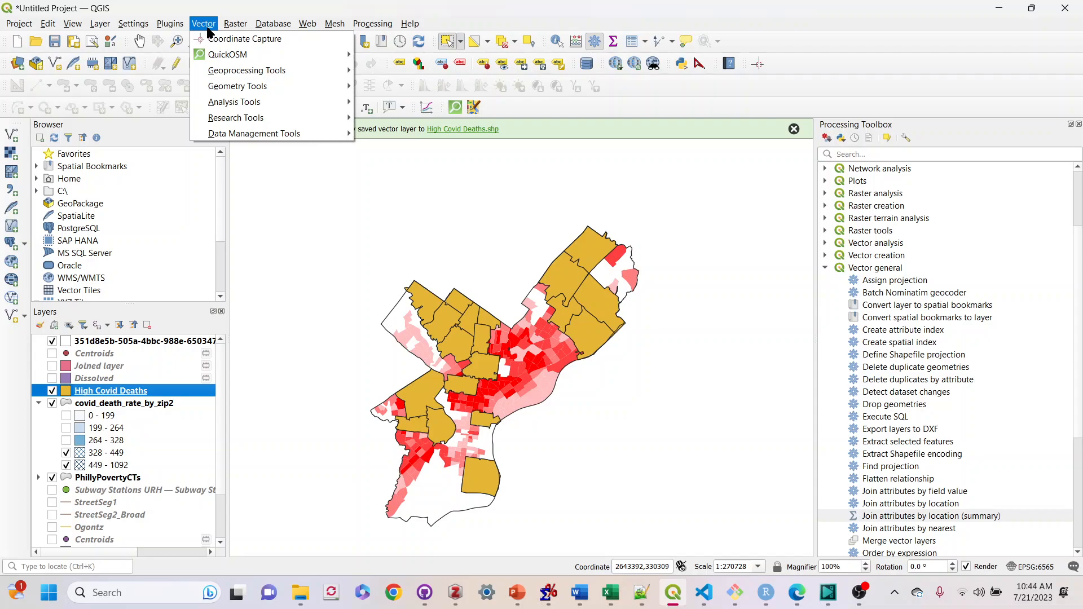
mouse_move(219, 71)
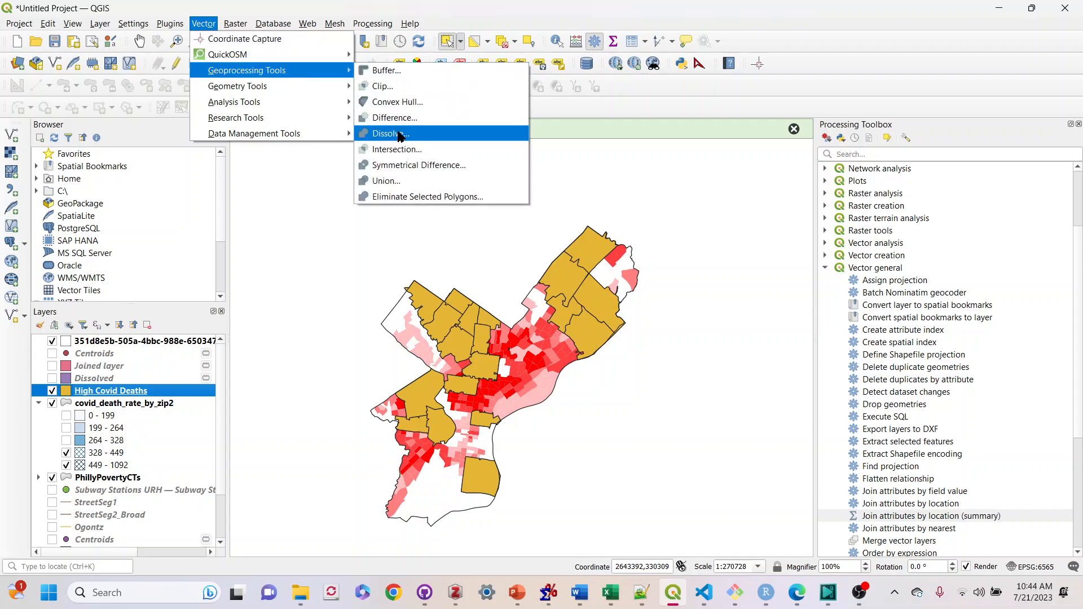
click(400, 135)
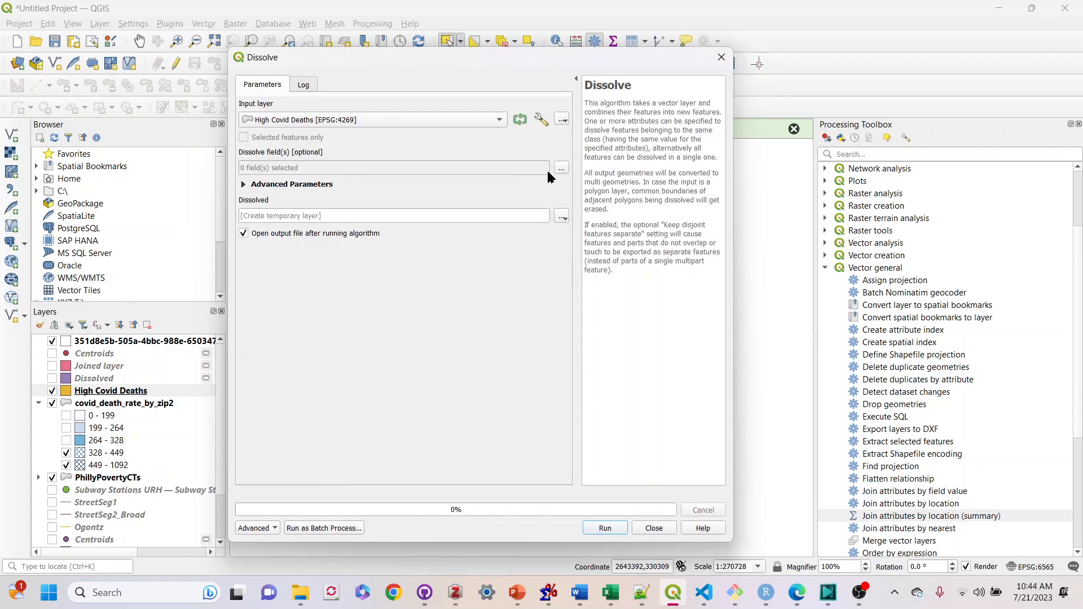
click(561, 168)
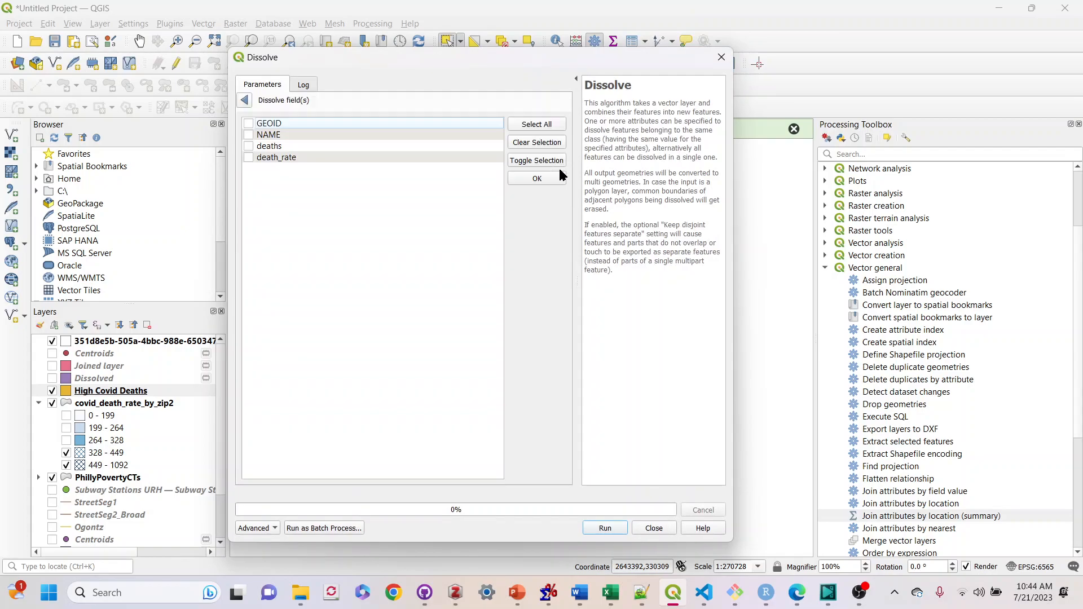
click(291, 159)
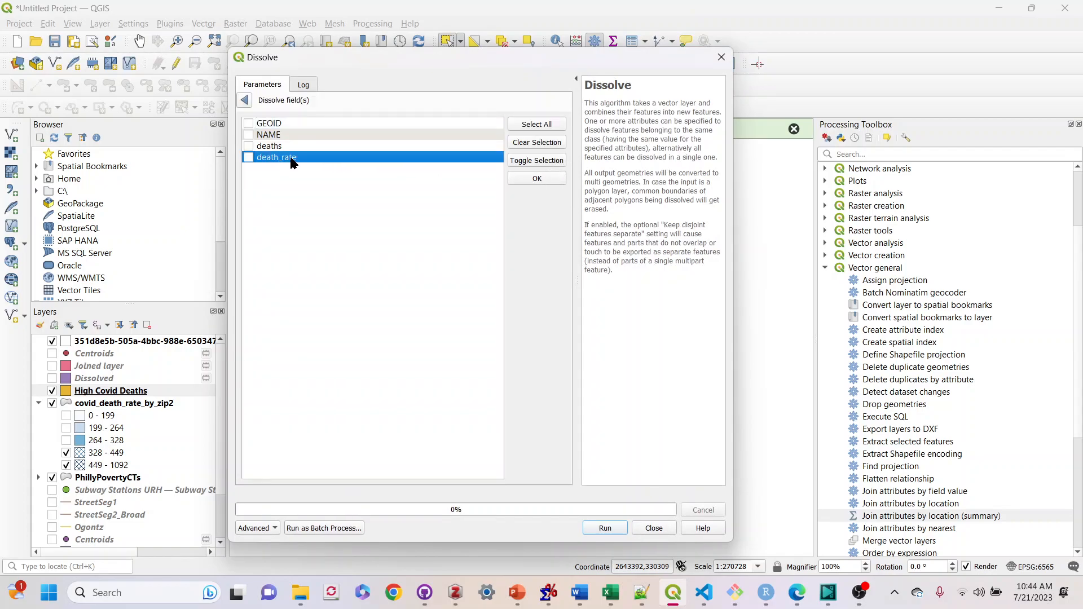
click(248, 158)
click(244, 100)
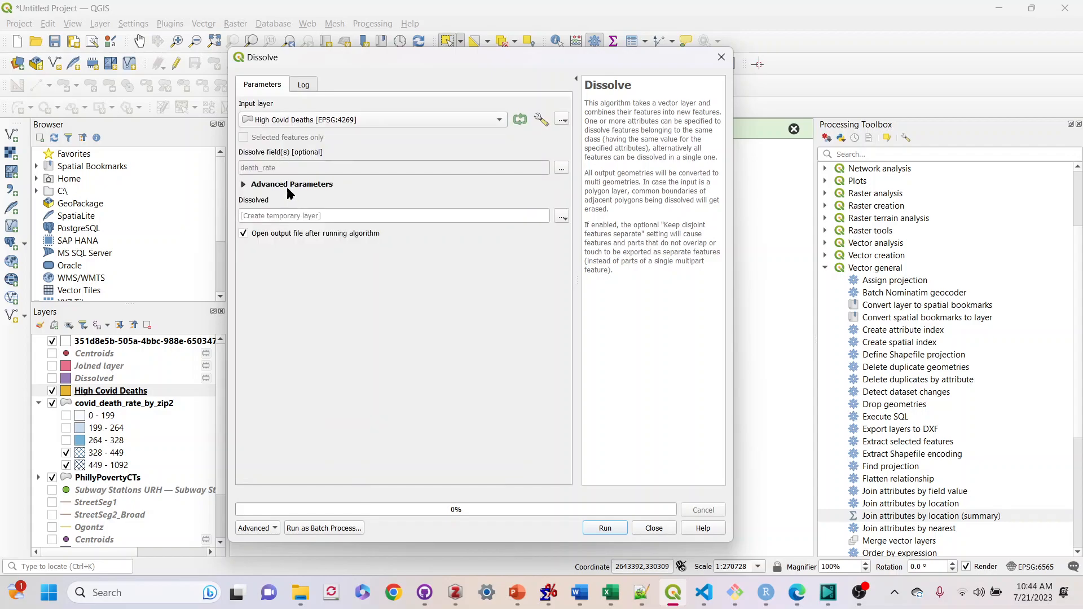
click(245, 185)
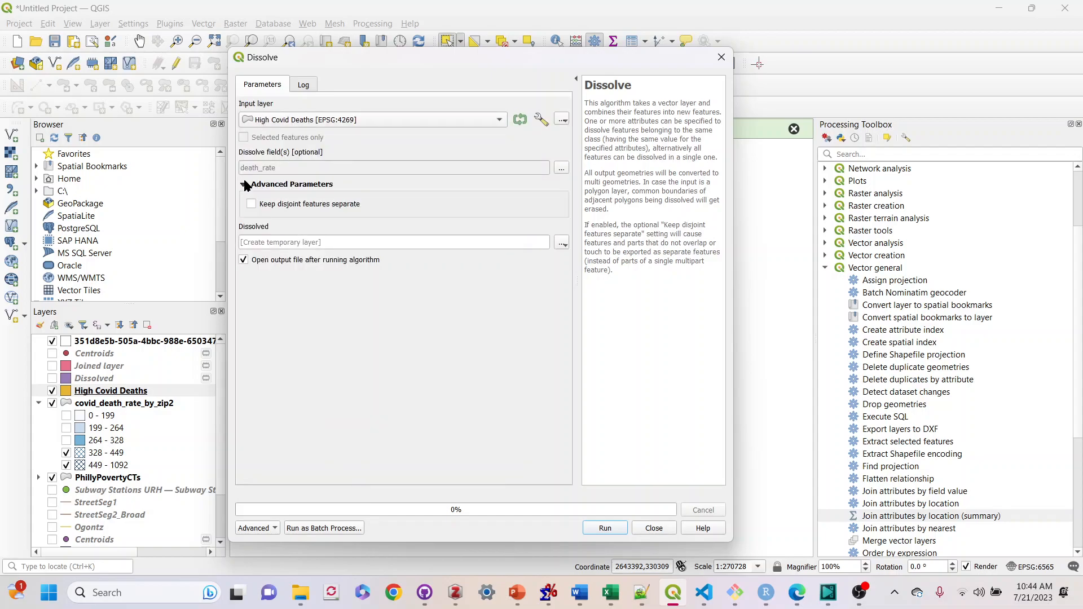
click(245, 185)
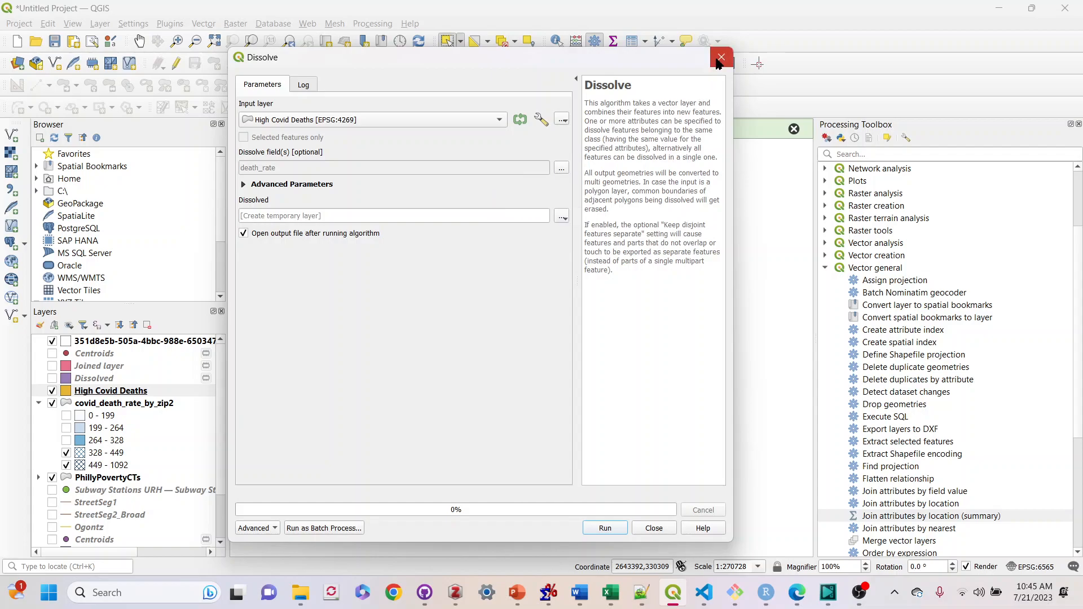
click(720, 59)
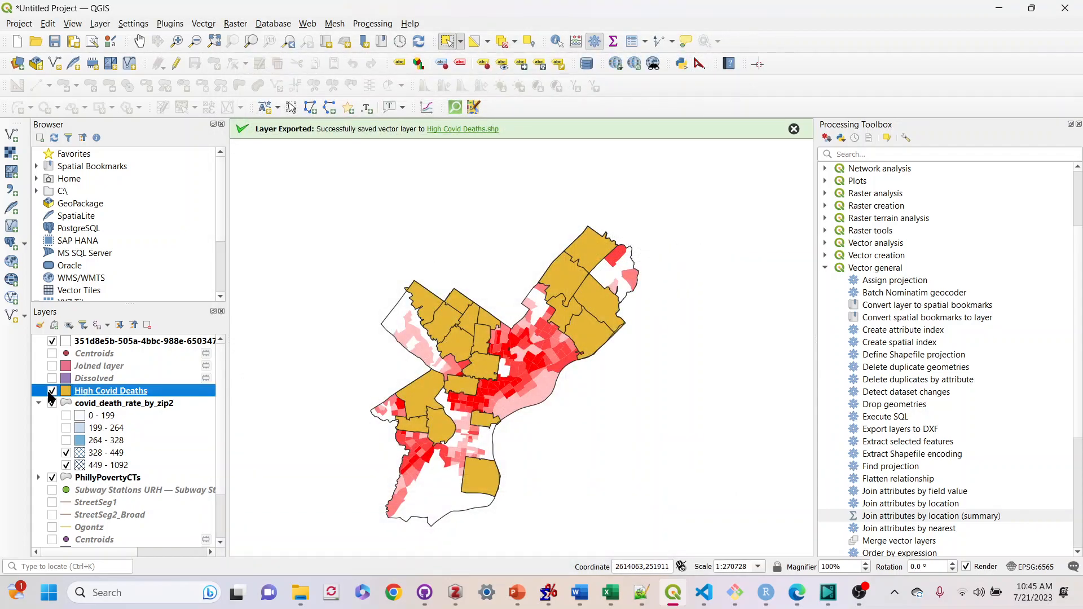
click(52, 390)
double_click(75, 395)
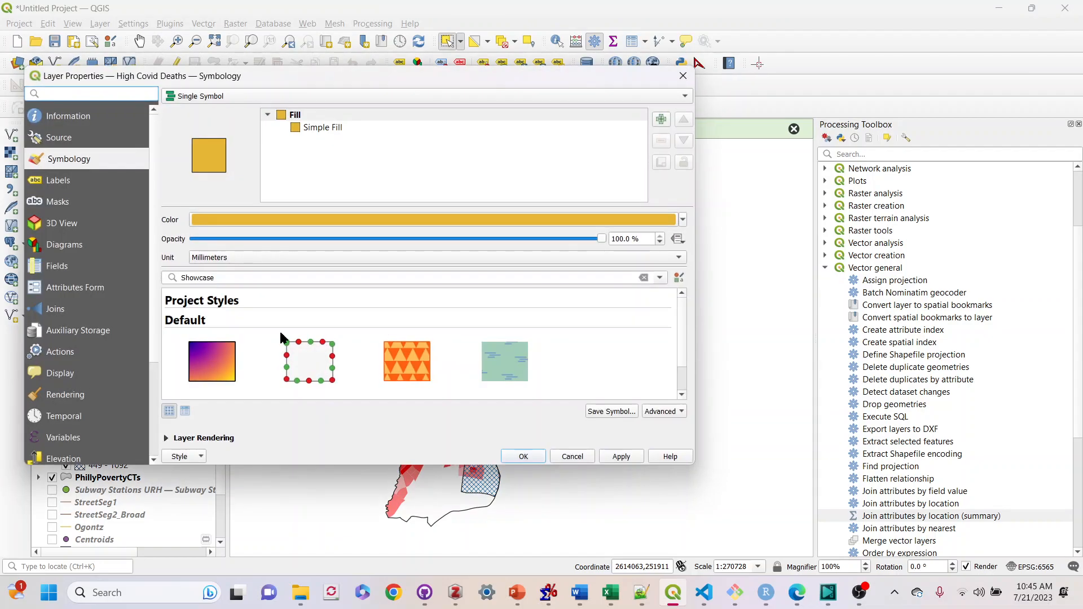
click(666, 84)
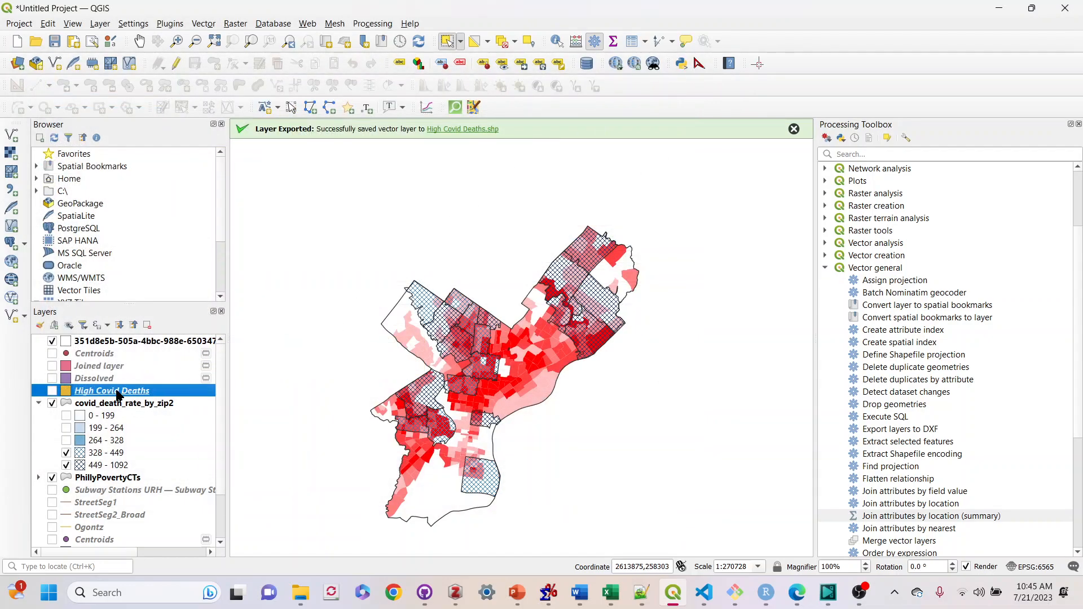
click(52, 390)
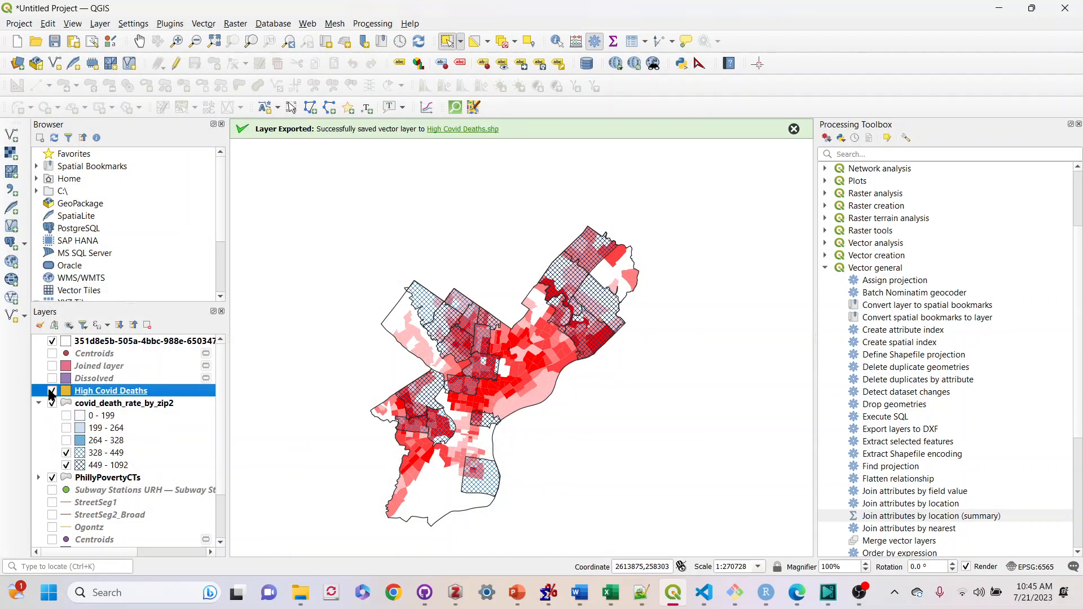
Open the High Covid Deaths attribute table and sort it by death_rate to compare the zip codes' rates
right_click(85, 399)
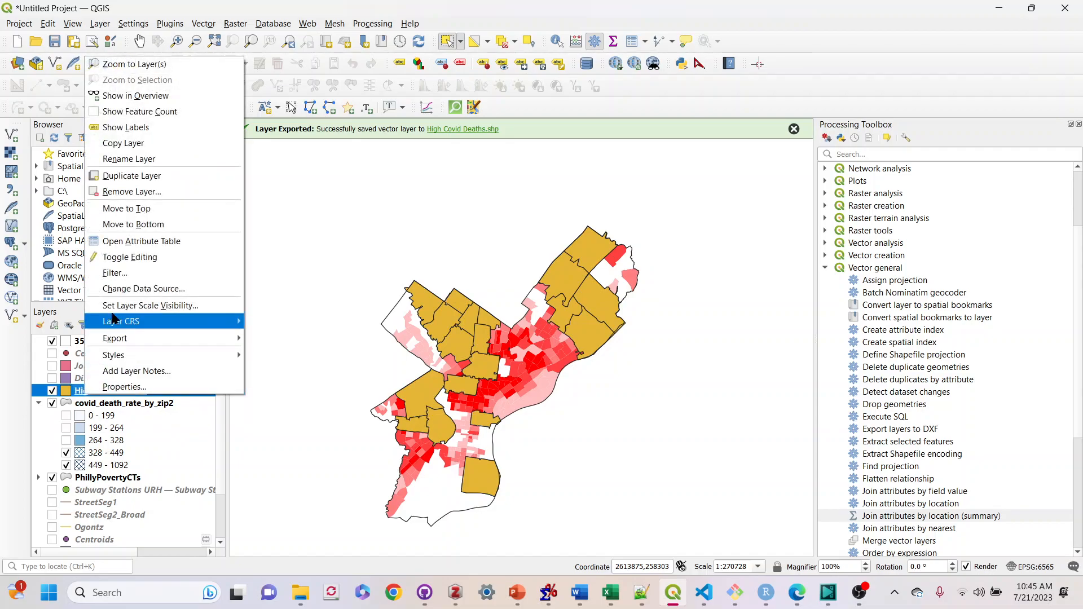
click(122, 242)
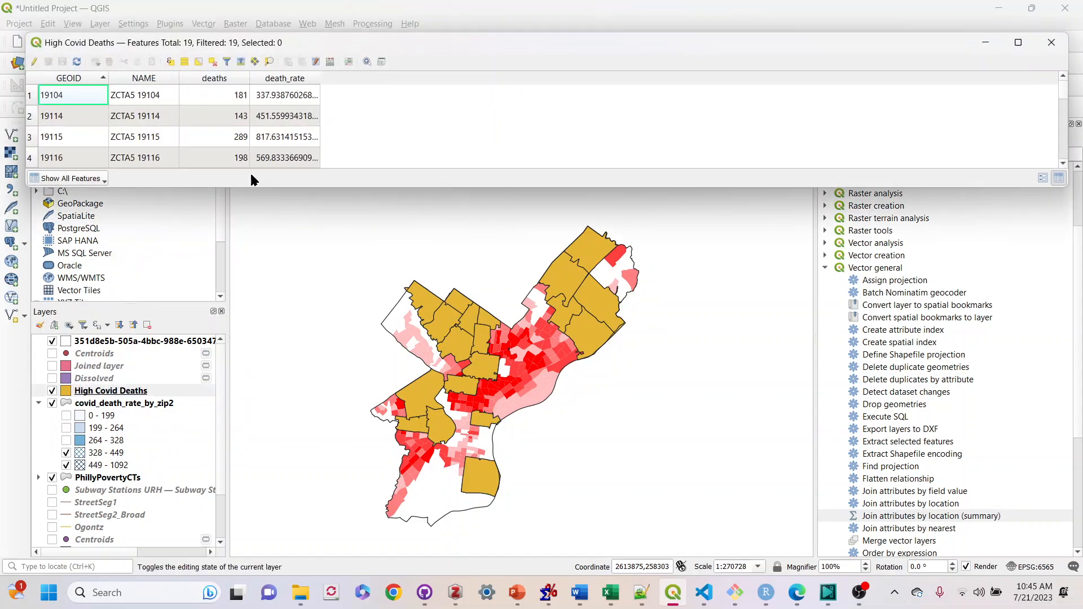
drag(249, 188, 246, 533)
click(280, 81)
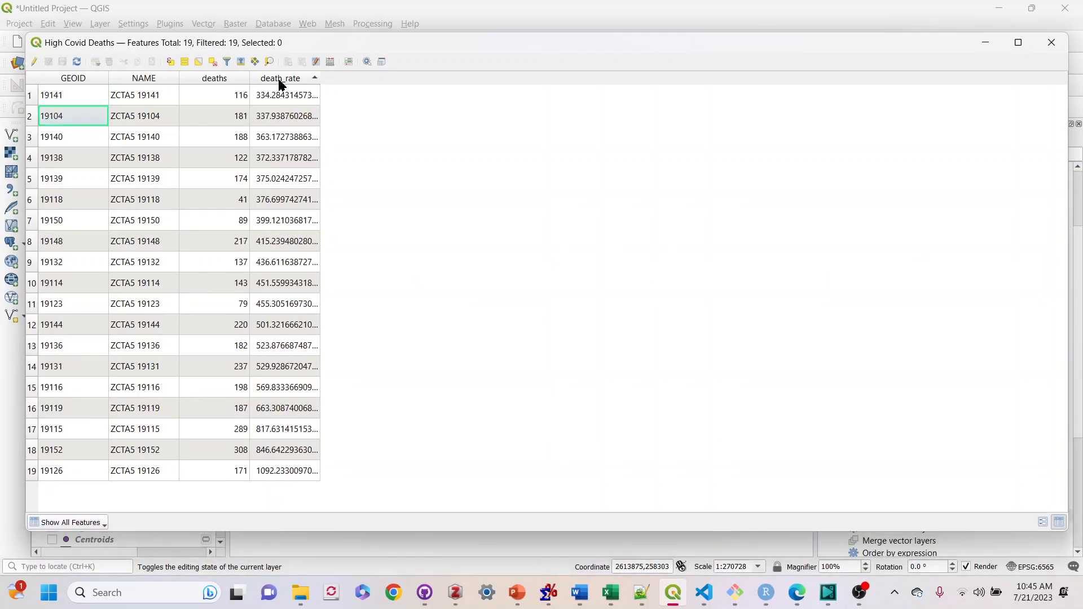
click(279, 82)
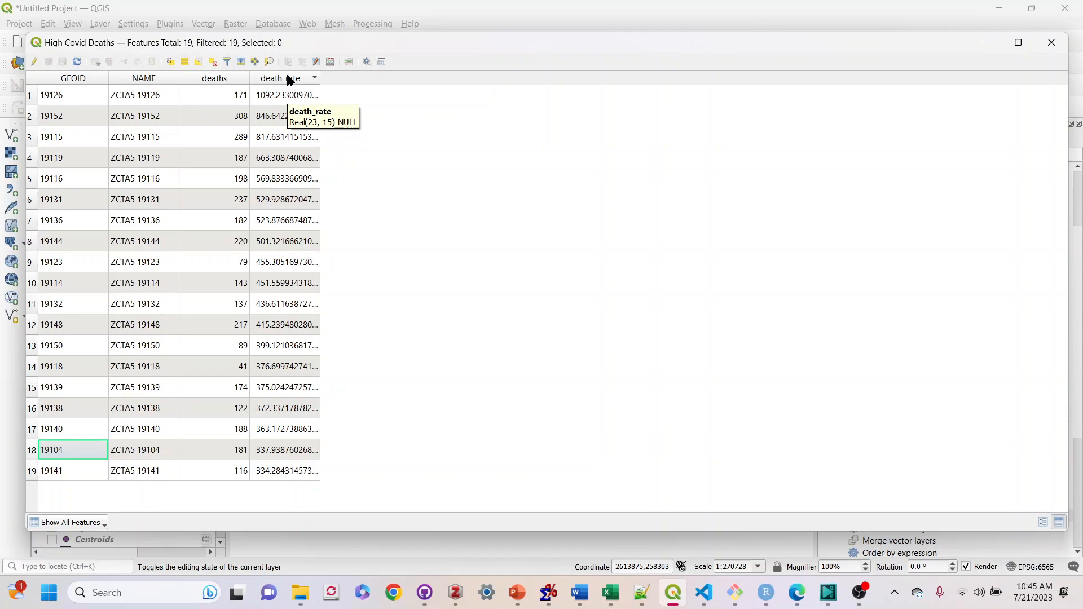
click(289, 80)
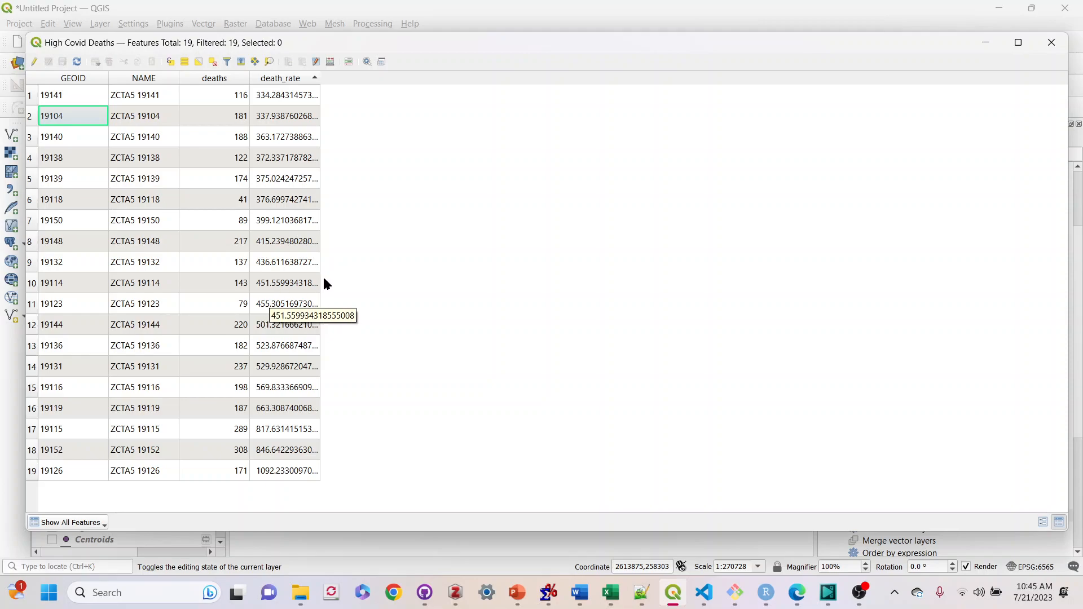
click(1052, 42)
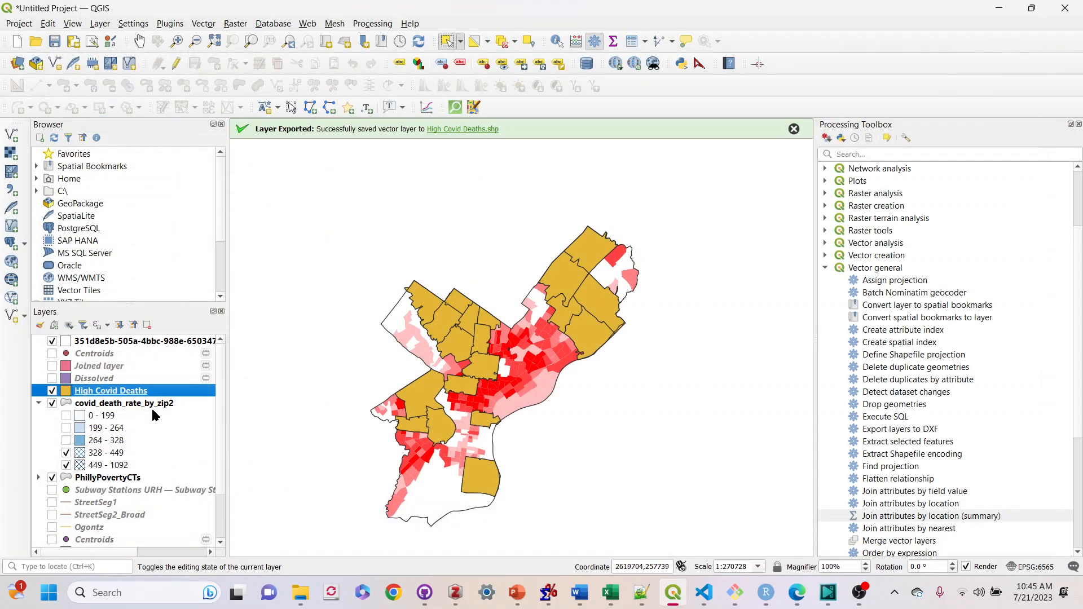
Reopen the Joined layer's attribute table to review the mean poverty rate, then close it
right_click(93, 385)
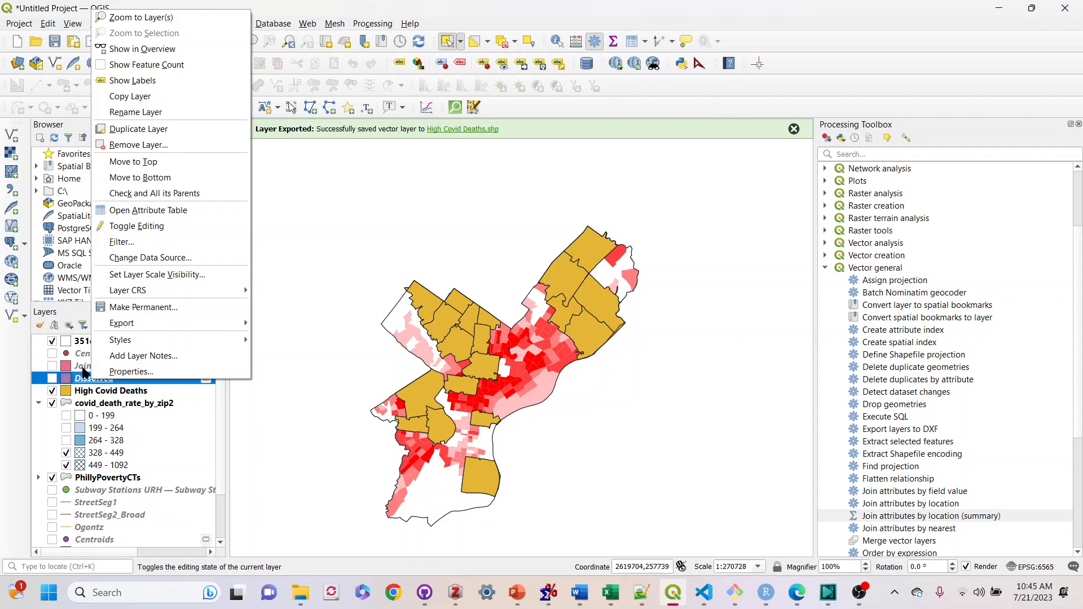
click(81, 372)
right_click(81, 372)
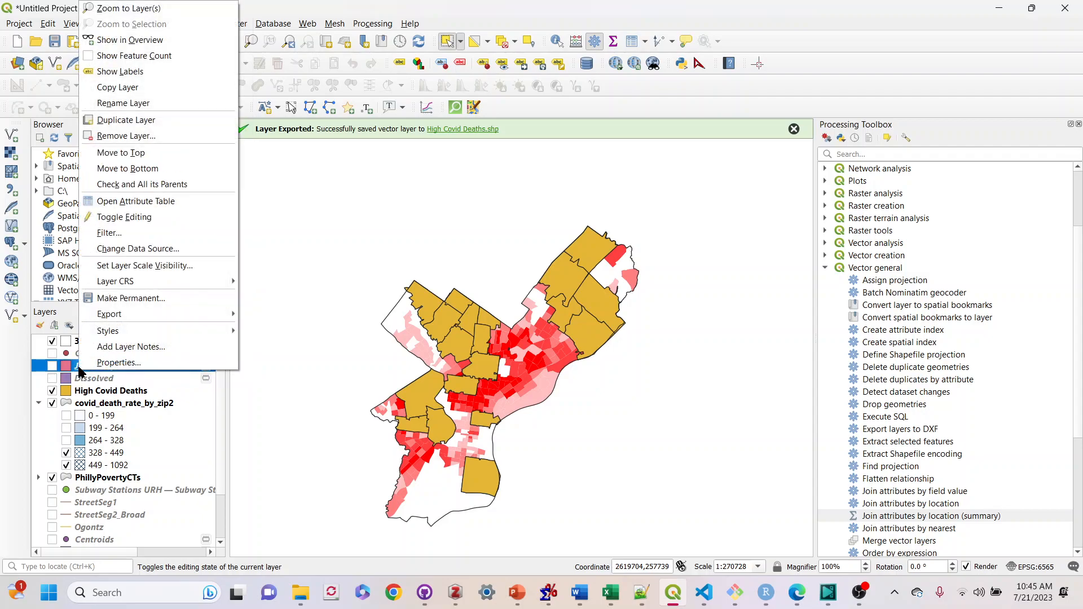
click(114, 202)
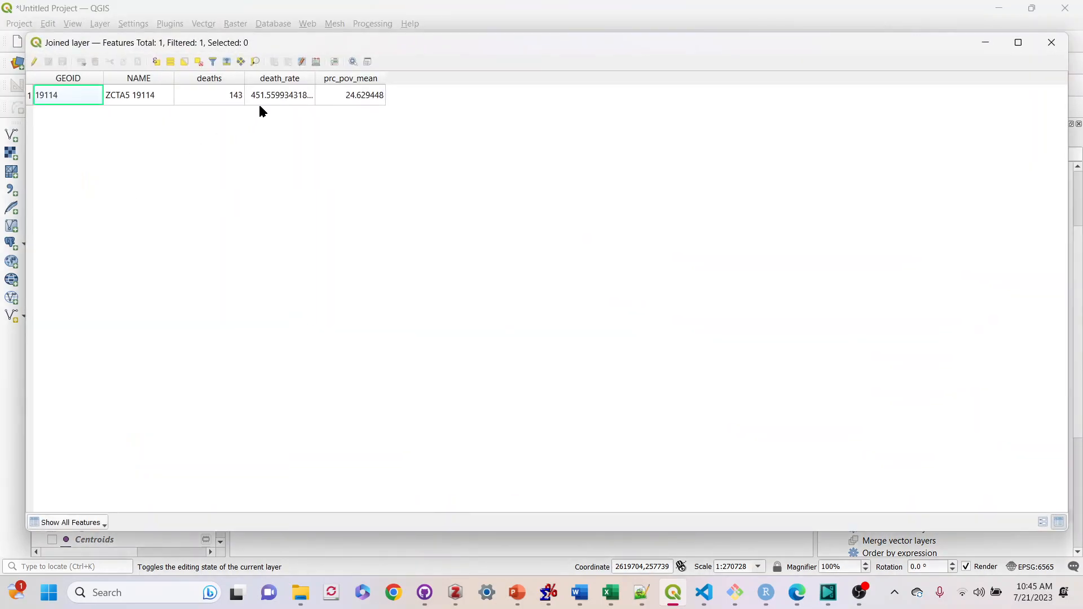
drag(280, 43, 273, 367)
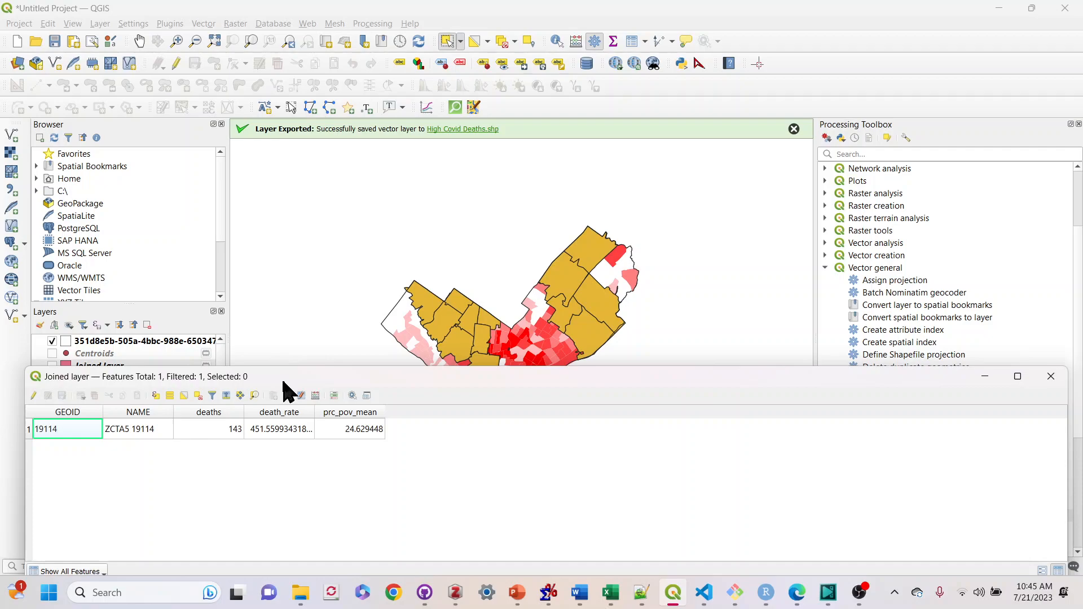
drag(277, 366, 278, 375)
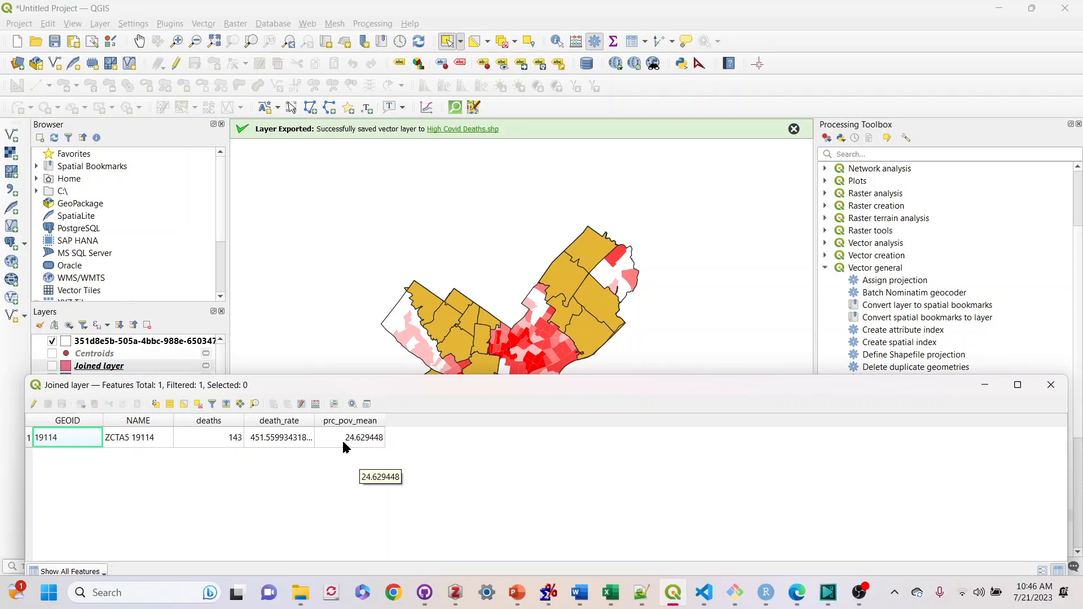
click(1051, 384)
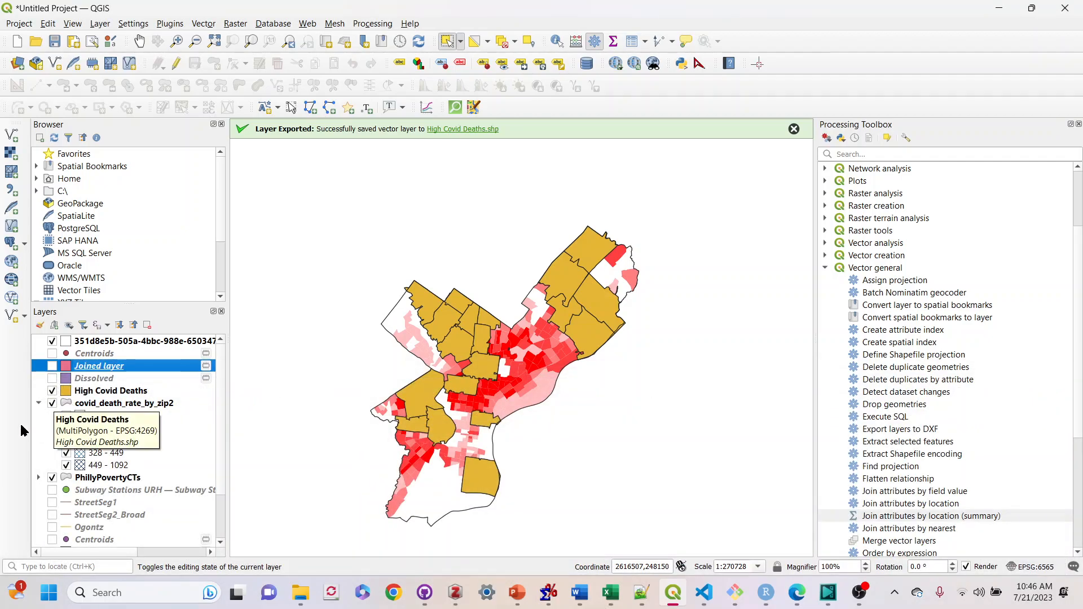
Hide the High Covid Deaths layer again
click(52, 391)
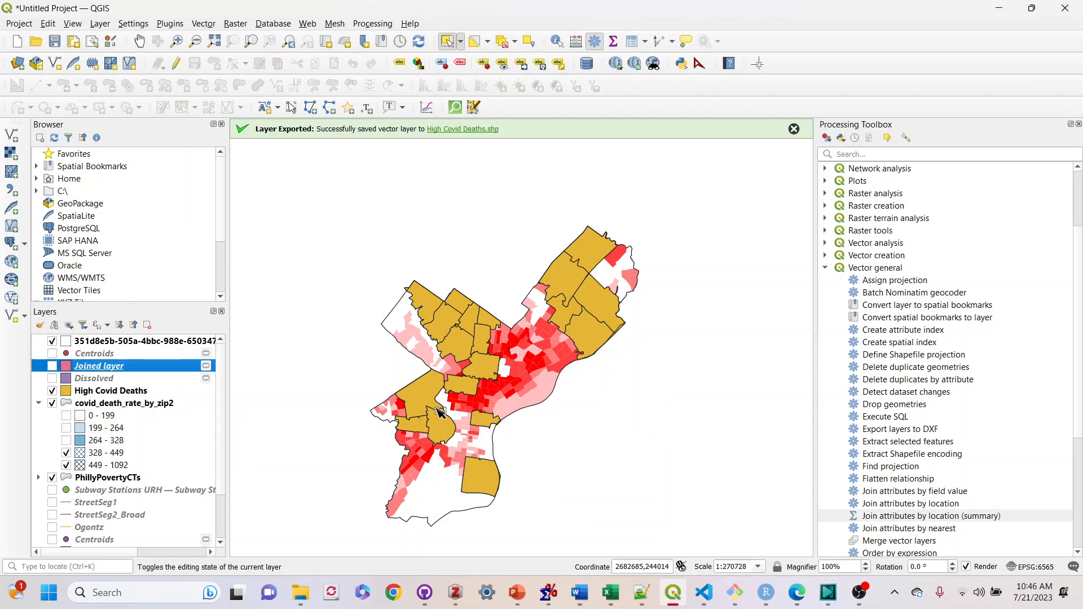
click(53, 391)
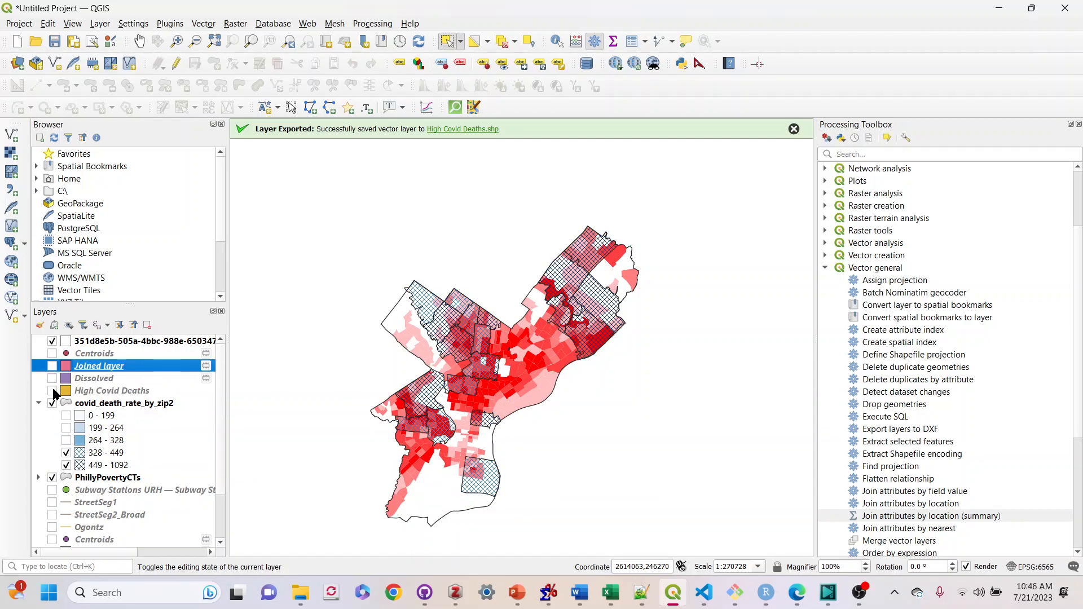